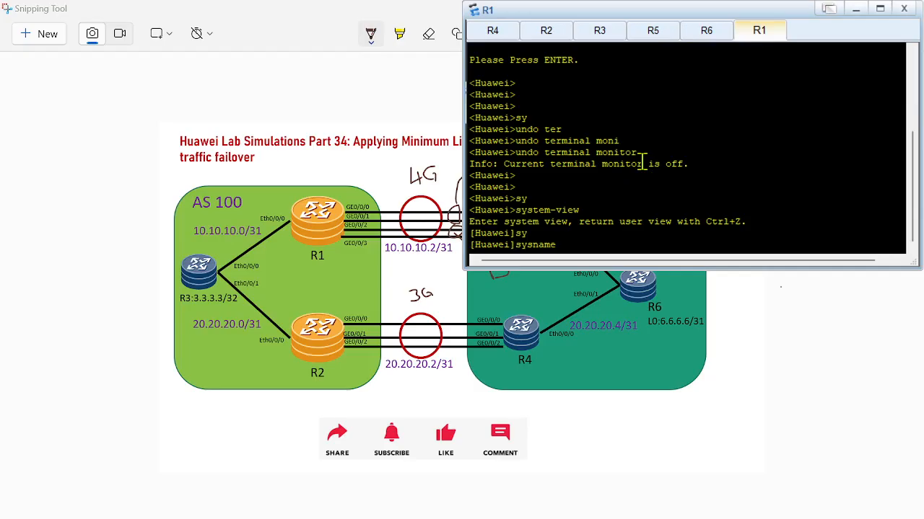
Step: Set the router's system name to R1
{"action": "type", "text": "R1"}
{"action": "key", "text": "Return"}
{"action": "key", "text": "Return"}
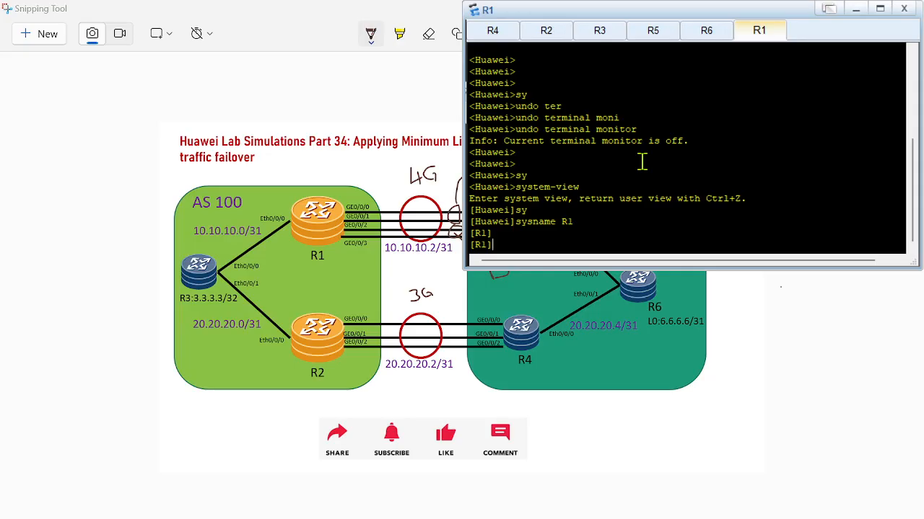
Step: Create the Eth-Trunk 10 interface on R1 and enter its configuration view
{"action": "type", "text": "interf"}
{"action": "key", "text": "Tab"}
{"action": "type", "text": "eth"}
{"action": "key", "text": "Tab"}
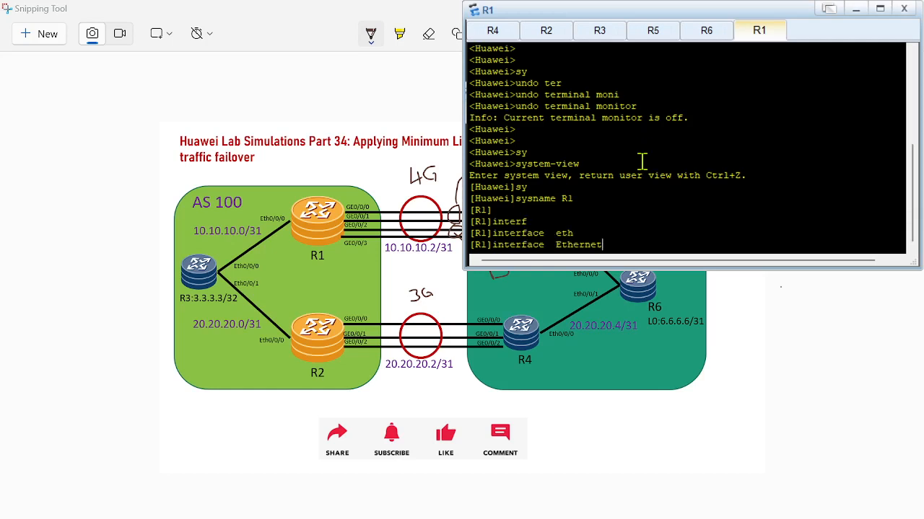
{"action": "key", "text": "Tab"}
{"action": "type", "text": "?"}
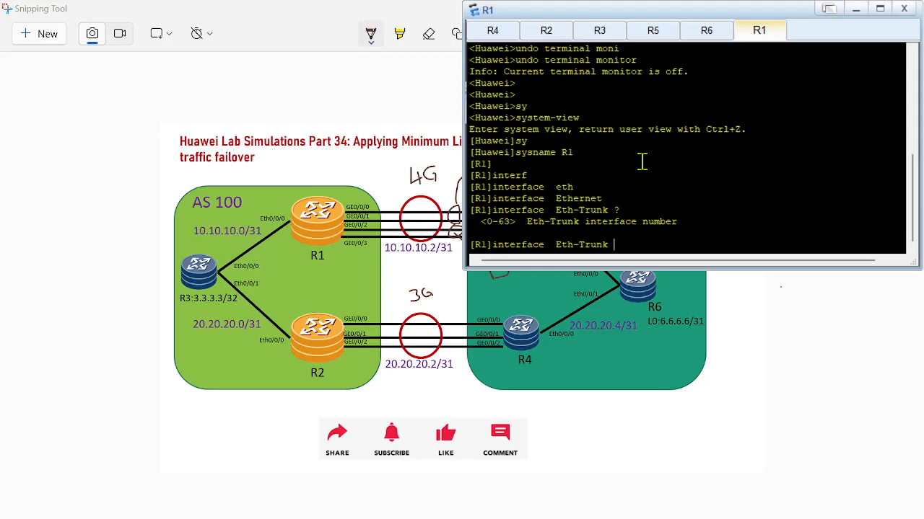
{"action": "type", "text": "10"}
{"action": "key", "text": "Return"}
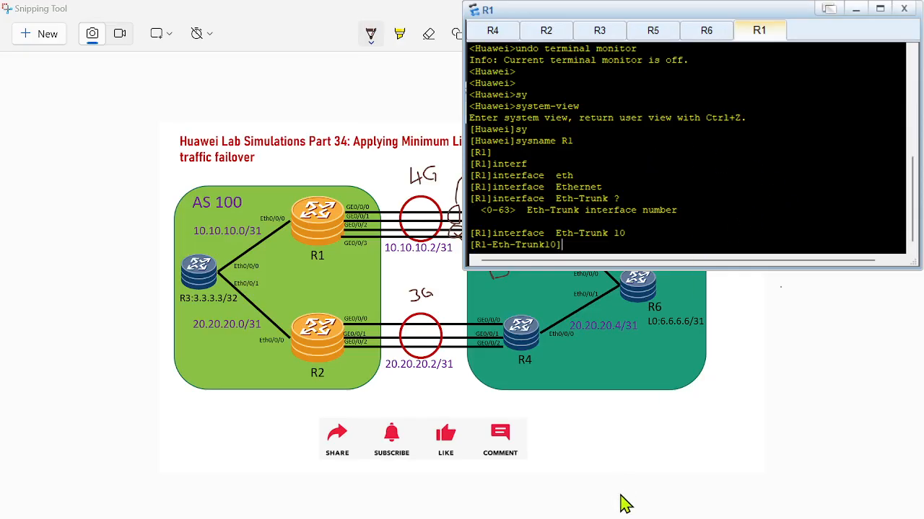
Step: Set the working mode of Eth-Trunk 10 to lacp-static and return to the system view
{"action": "mouse_move", "coordinate": [656, 518]}
{"action": "type", "text": "mode ?"}
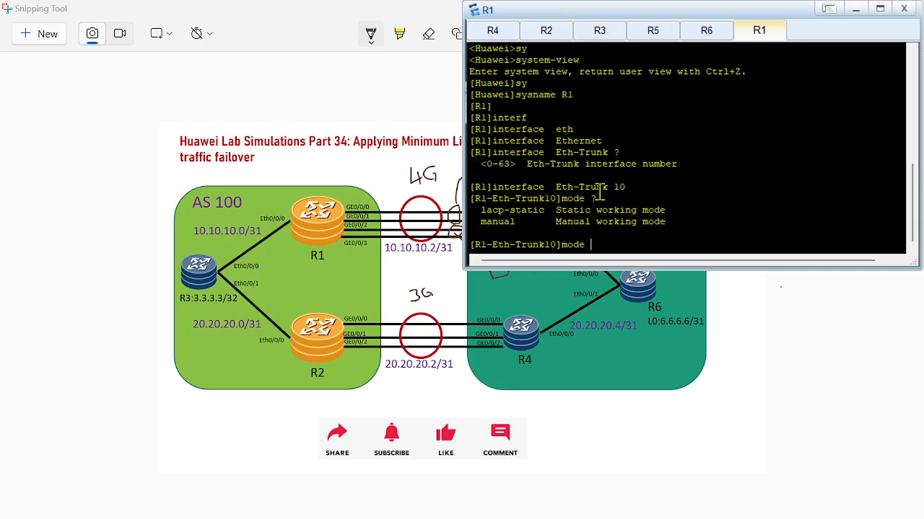
{"action": "type", "text": "lac"}
{"action": "key", "text": "Tab"}
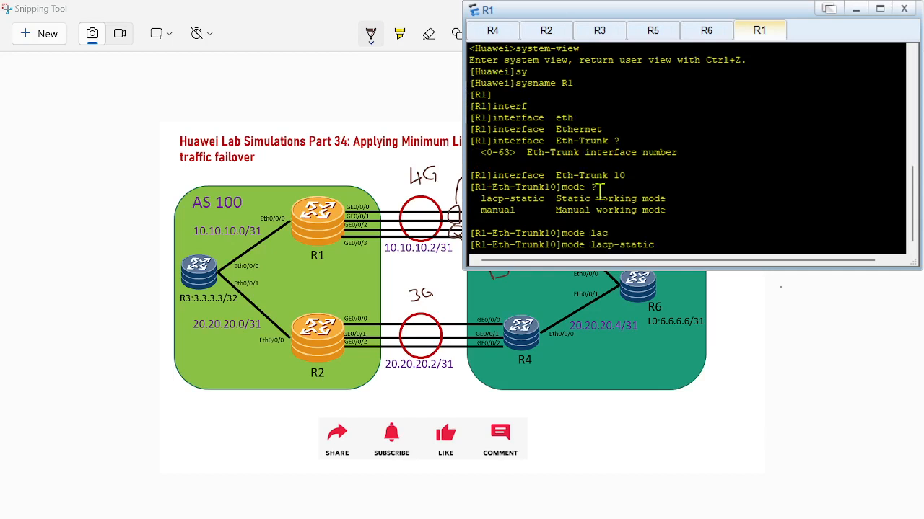
{"action": "key", "text": "Return"}
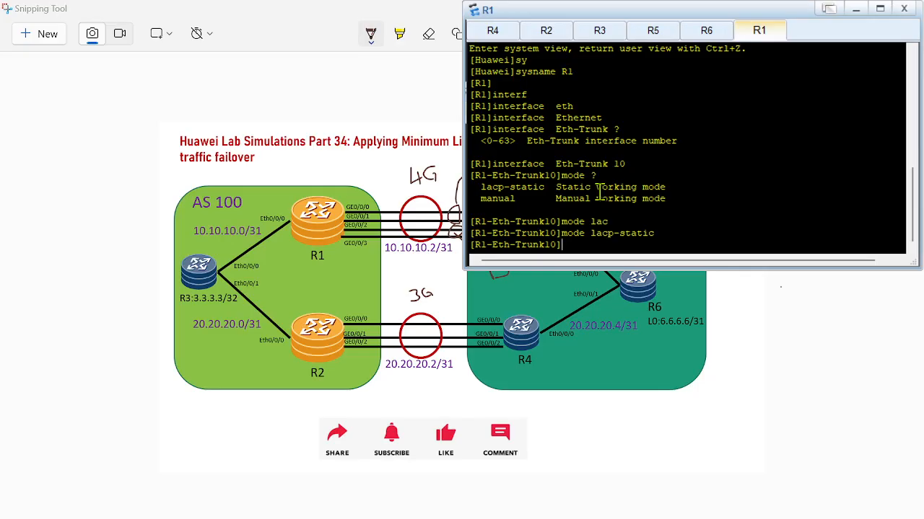
{"action": "type", "text": "quit"}
{"action": "key", "text": "Return"}
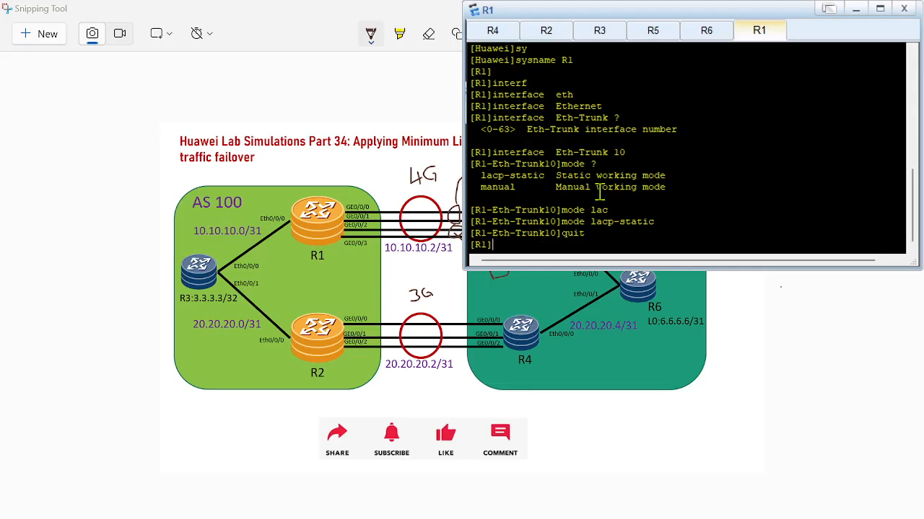
Step: Add interface GigabitEthernet 0/0/0 to Eth-Trunk 10 from its own interface view, then return to the system view
{"action": "type", "text": "interf"}
{"action": "key", "text": "Tab"}
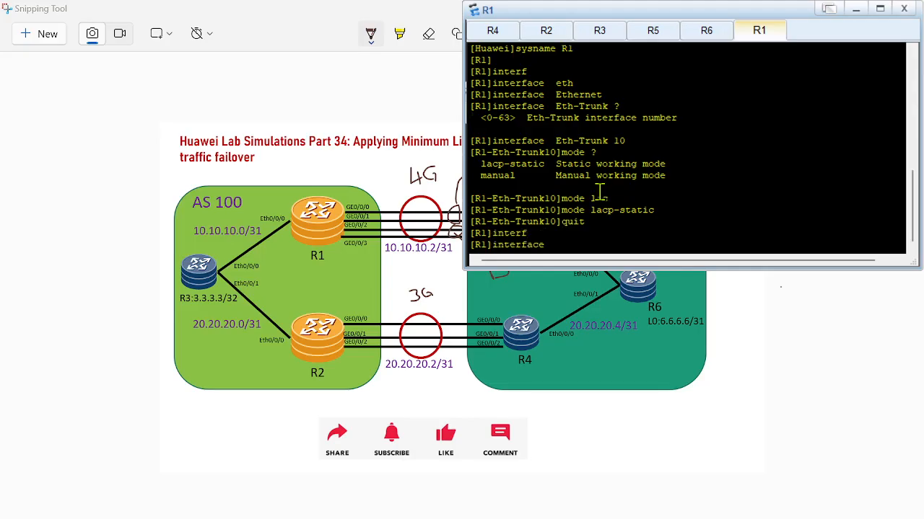
{"action": "type", "text": "gi"}
{"action": "key", "text": "Tab"}
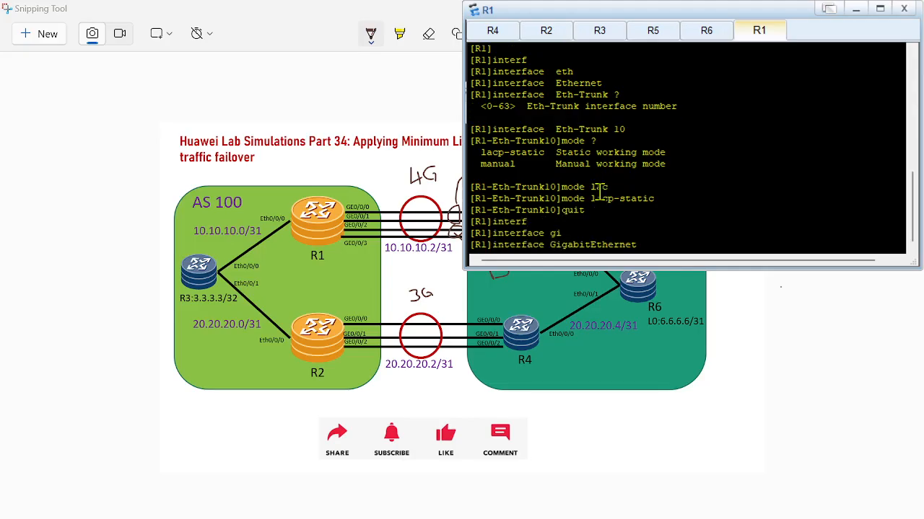
{"action": "type", "text": "0/0/0"}
{"action": "key", "text": "Return"}
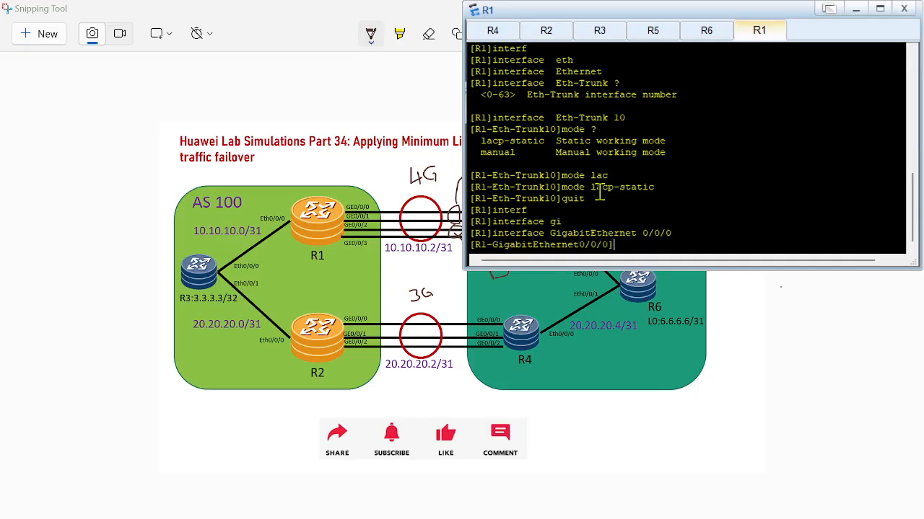
{"action": "type", "text": "eth"}
{"action": "key", "text": "Tab"}
{"action": "key", "text": "Tab"}
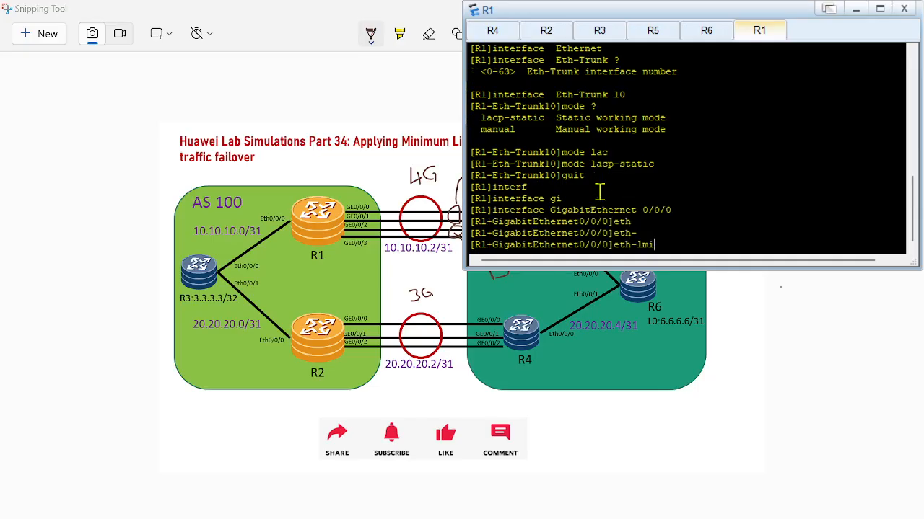
{"action": "key", "text": "Tab"}
{"action": "type", "text": "10"}
{"action": "key", "text": "Return"}
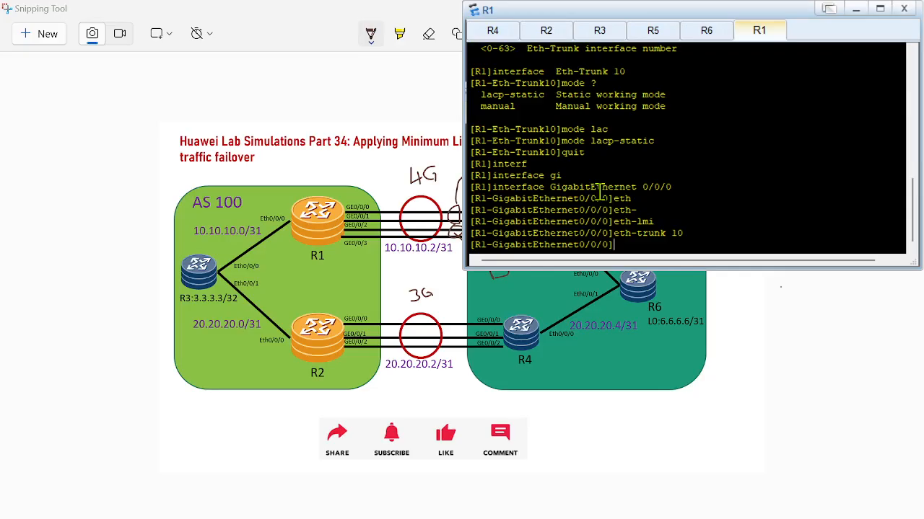
{"action": "type", "text": "quit"}
{"action": "key", "text": "Return"}
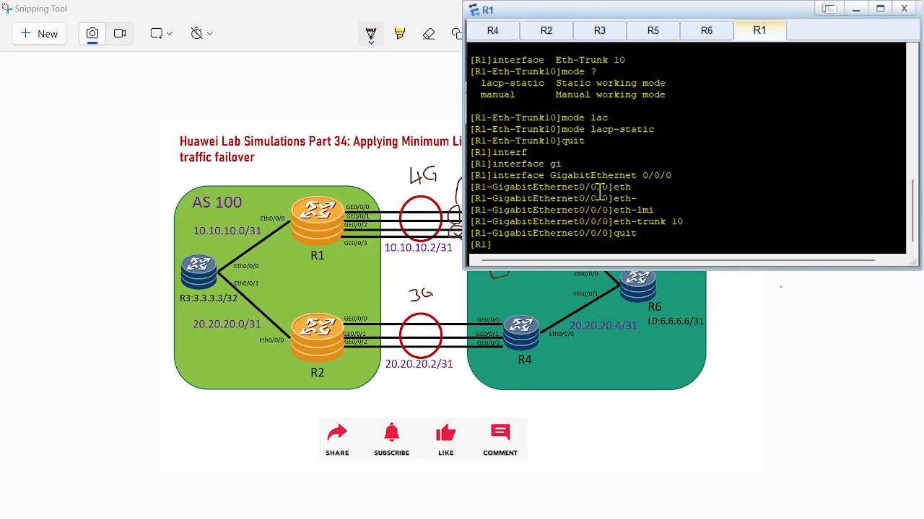
Step: Add GigabitEthernet 0/0/1 to 0/0/3 as trunk ports from within the Eth-Trunk 10 interface view
{"action": "type", "text": "interf"}
{"action": "key", "text": "Tab"}
{"action": "type", "text": "et"}
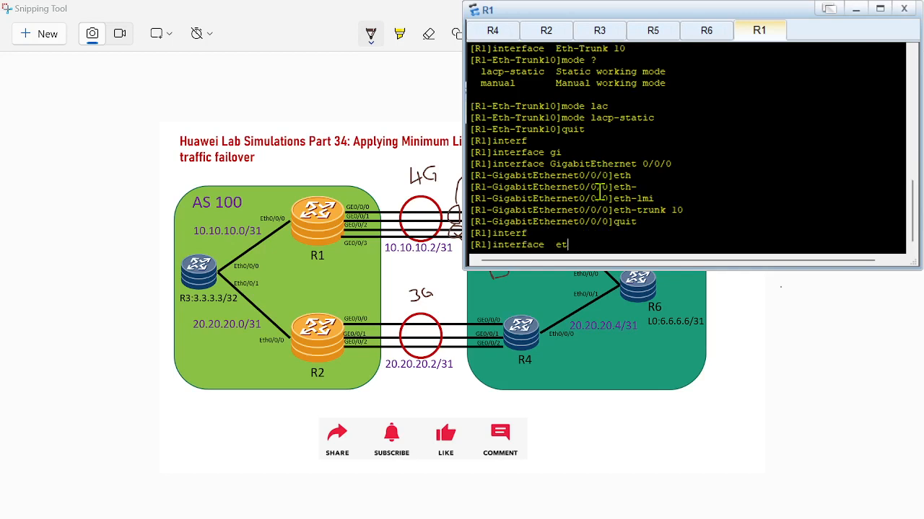
{"action": "type", "text": "h"}
{"action": "key", "text": "Tab"}
{"action": "key", "text": "Tab"}
{"action": "type", "text": "10"}
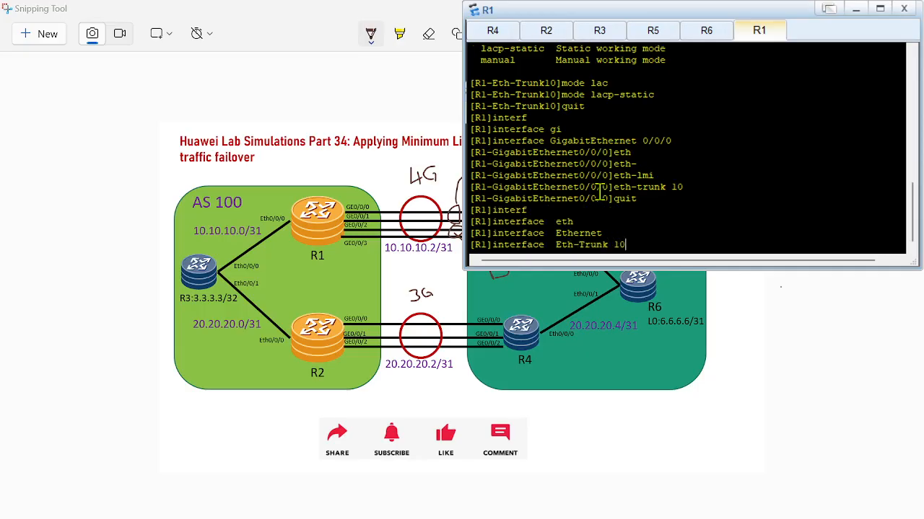
{"action": "key", "text": "Return"}
{"action": "type", "text": "th-T"}
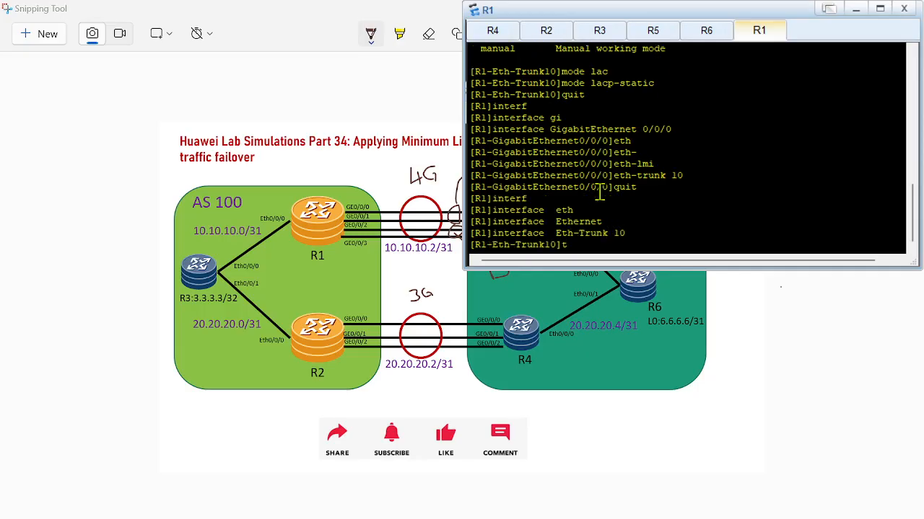
{"action": "type", "text": "ru"}
{"action": "key", "text": "Tab"}
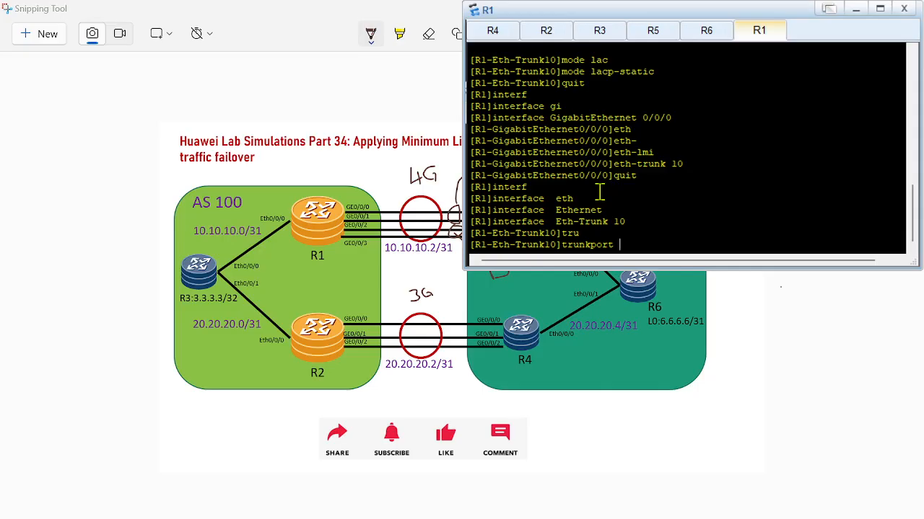
{"action": "type", "text": "gi"}
{"action": "key", "text": "Tab"}
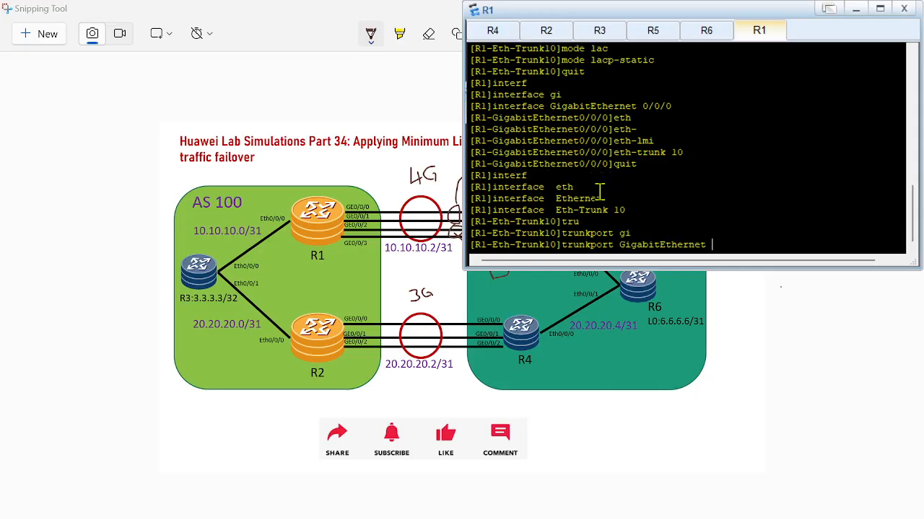
{"action": "type", "text": "0/0/1 to 0/0/3"}
{"action": "key", "text": "Return"}
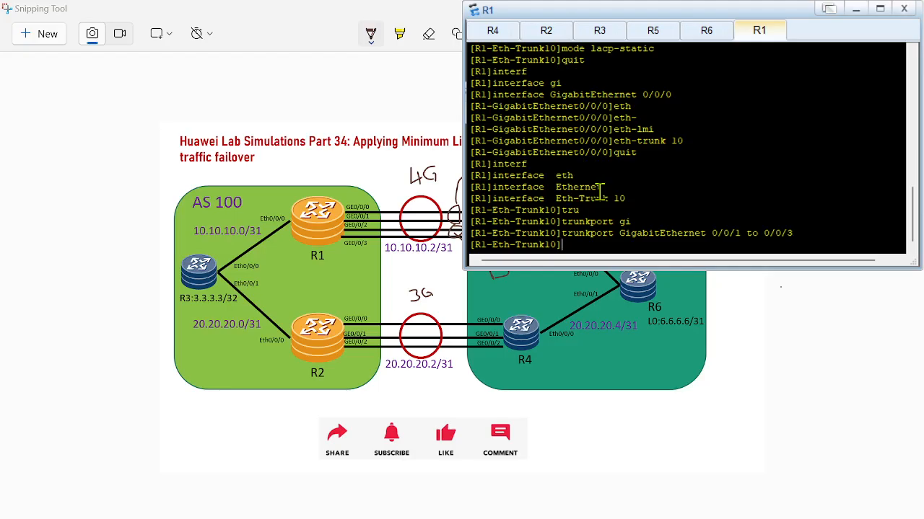
Step: Display the configuration of the Eth-Trunk 10 view and return to the system view
{"action": "type", "text": "dis this"}
{"action": "key", "text": "Return"}
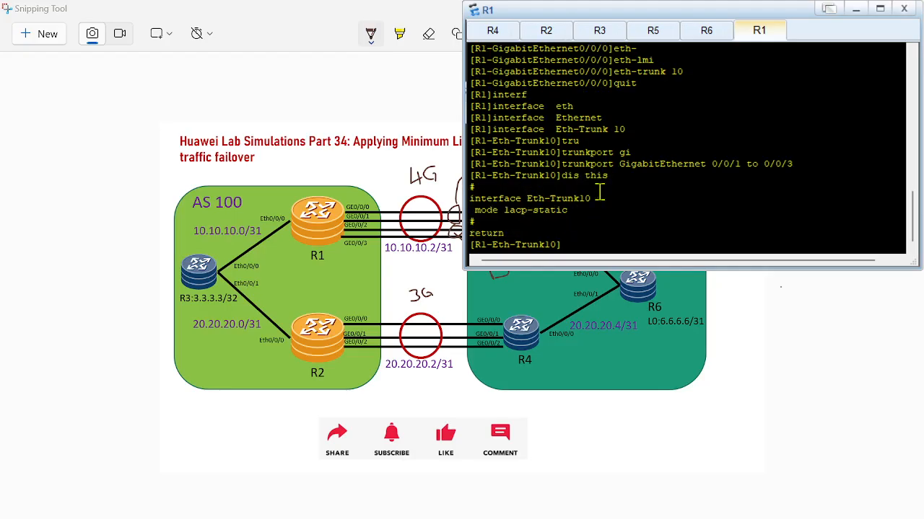
{"action": "type", "text": "quit"}
{"action": "key", "text": "Return"}
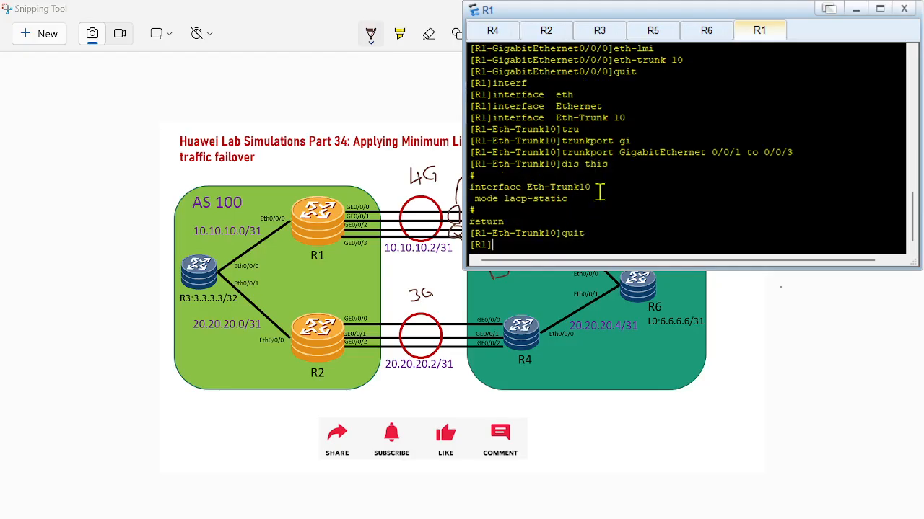
Step: Display R1's current configuration and examine the trunk membership of the GigabitEthernet interfaces
{"action": "type", "text": "displ"}
{"action": "key", "text": "Tab"}
{"action": "type", "text": "cur"}
{"action": "key", "text": "Tab"}
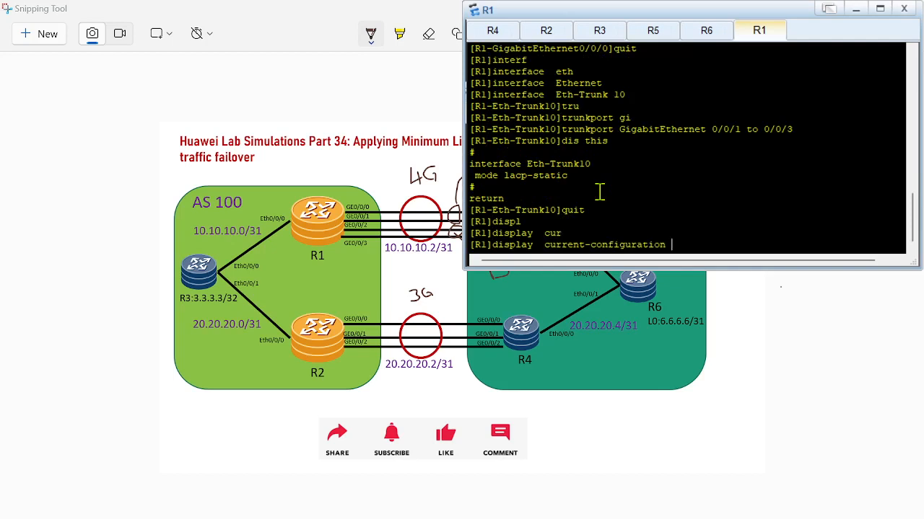
{"action": "key", "text": "Return"}
{"action": "key", "text": "space"}
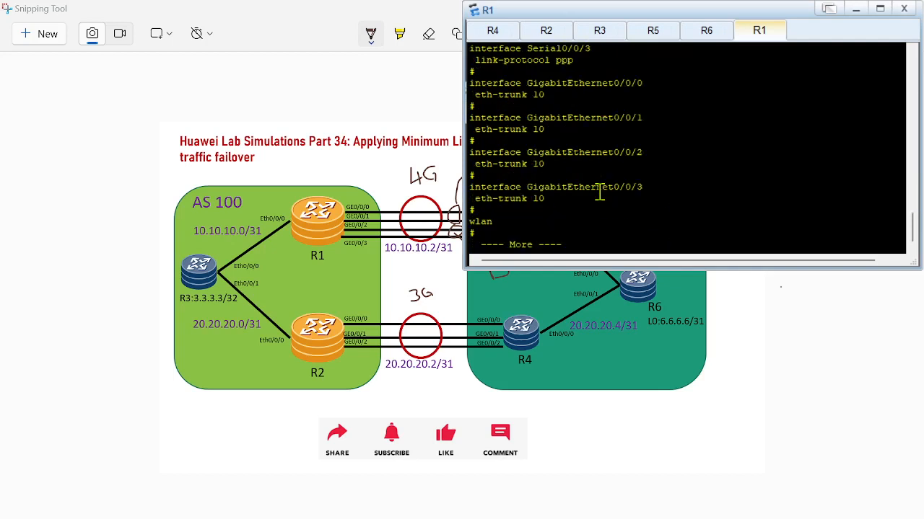
{"action": "left_click_drag", "start_coordinate": [477, 210], "coordinate": [469, 86]}
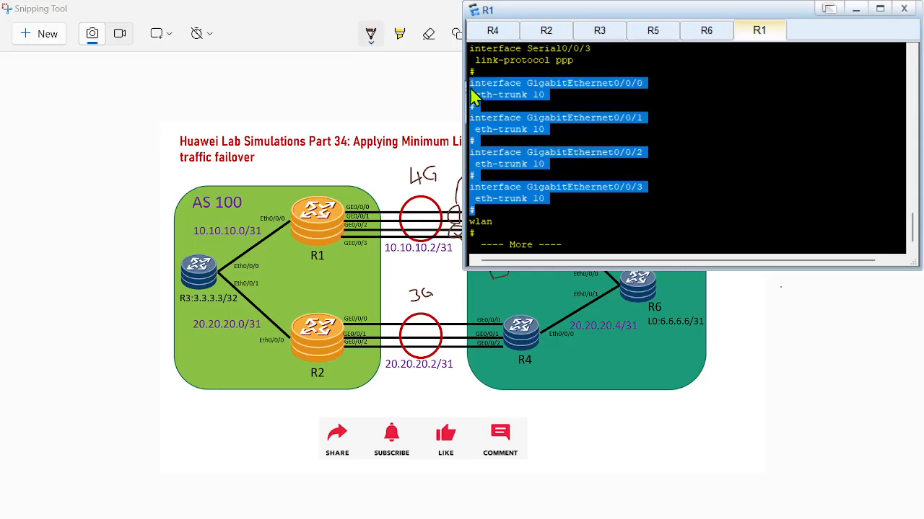
{"action": "left_click", "coordinate": [571, 204]}
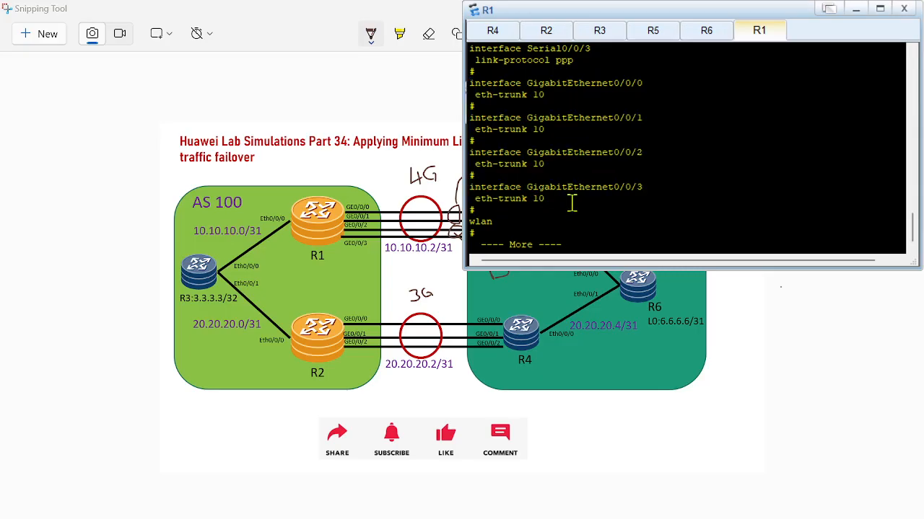
{"action": "key", "text": "ctrl+c"}
Step: Assign IP address 10.10.10.2 with a 31-bit mask to Eth-Trunk 10 and return to the system view
{"action": "type", "text": "interf"}
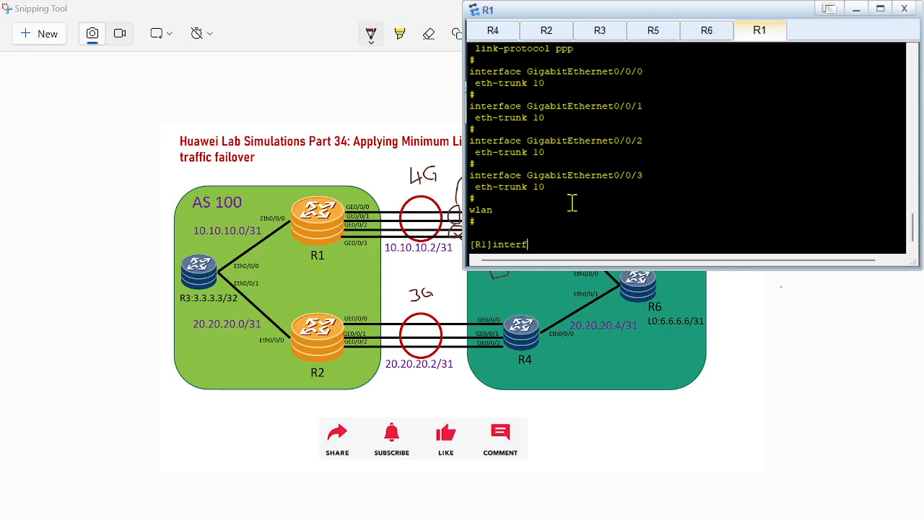
{"action": "key", "text": "Tab"}
{"action": "type", "text": "eth"}
{"action": "key", "text": "Tab"}
{"action": "key", "text": "Tab"}
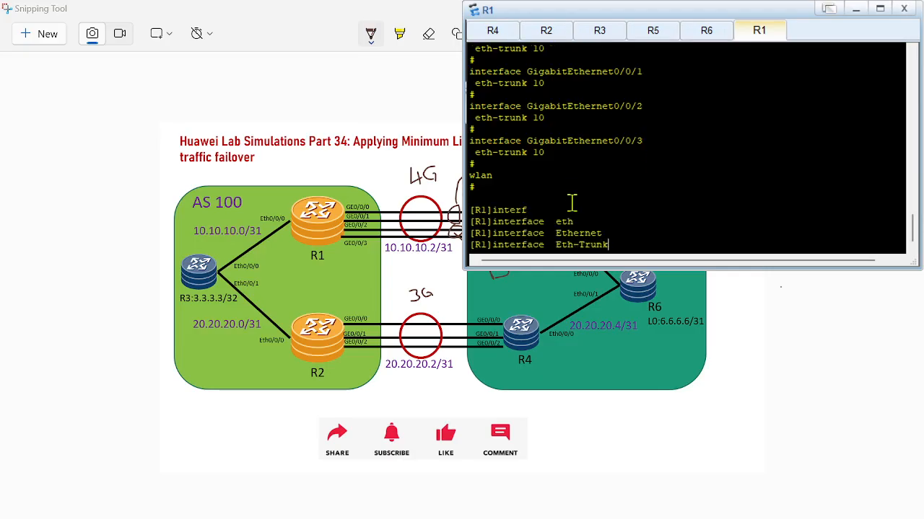
{"action": "type", "text": "10"}
{"action": "key", "text": "Return"}
{"action": "type", "text": "ip ad"}
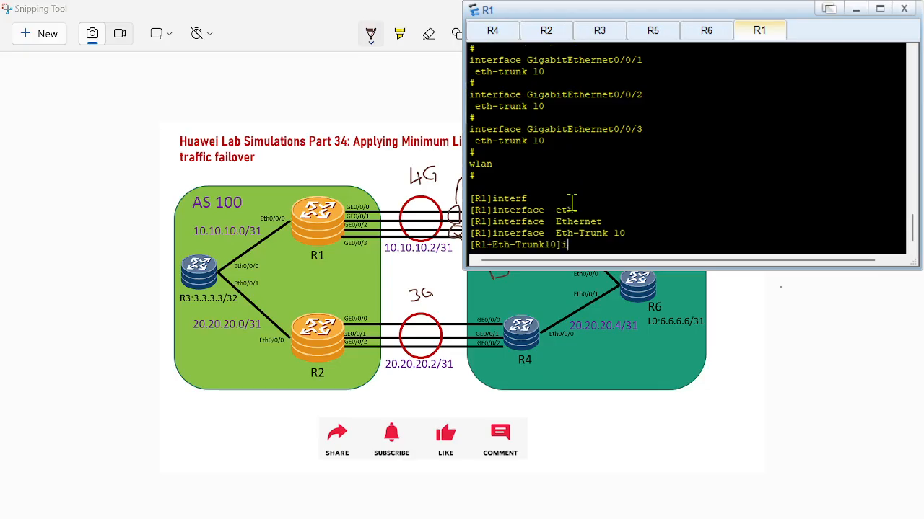
{"action": "key", "text": "Tab"}
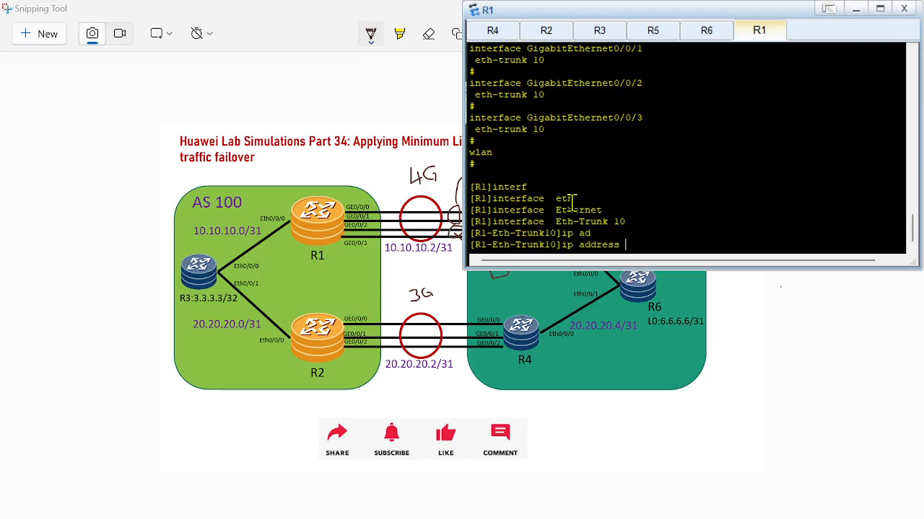
{"action": "type", "text": "10.10.10.2 31"}
{"action": "key", "text": "Return"}
{"action": "key", "text": "Return"}
{"action": "type", "text": "quit"}
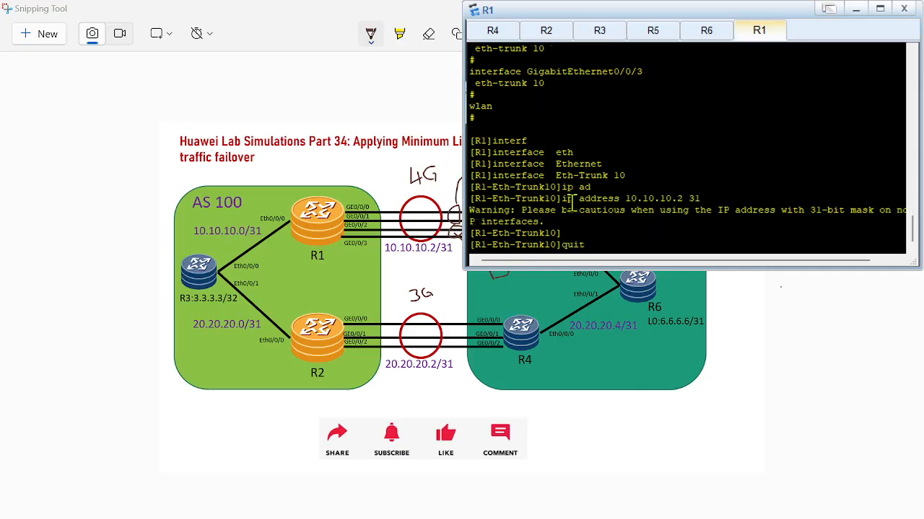
{"action": "key", "text": "Return"}
Step: Assign IP address 10.10.10.1 with a 31-bit mask to R1's Ethernet 0/0/0 interface
{"action": "type", "text": "interf"}
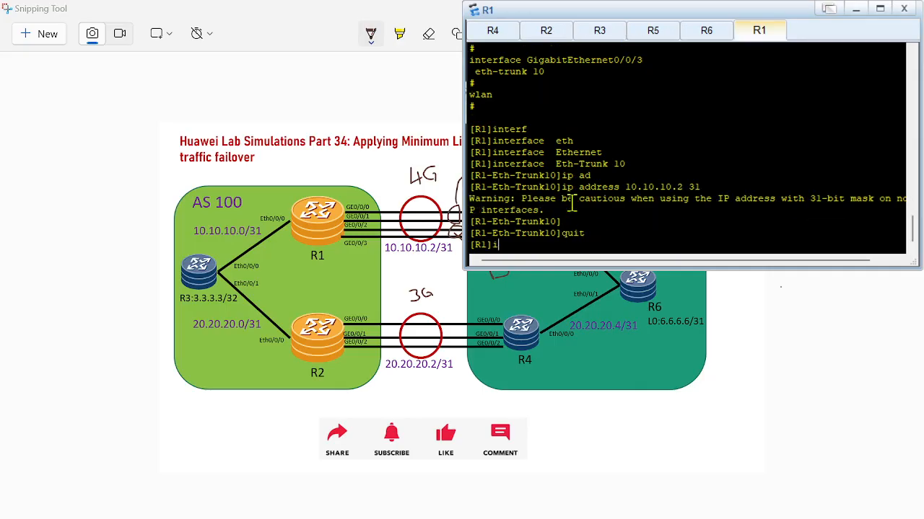
{"action": "key", "text": "Tab"}
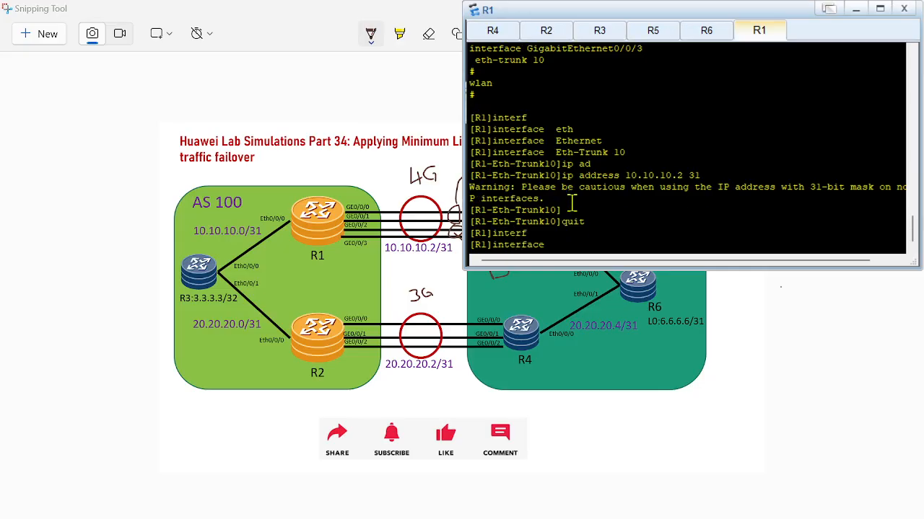
{"action": "type", "text": "eth"}
{"action": "key", "text": "Tab"}
{"action": "type", "text": "0/0/0"}
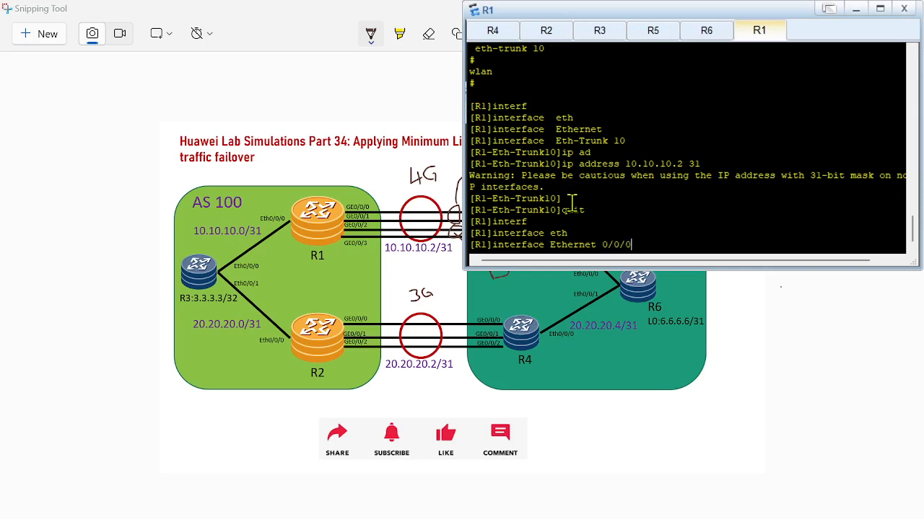
{"action": "key", "text": "Return"}
{"action": "type", "text": "ip ad"}
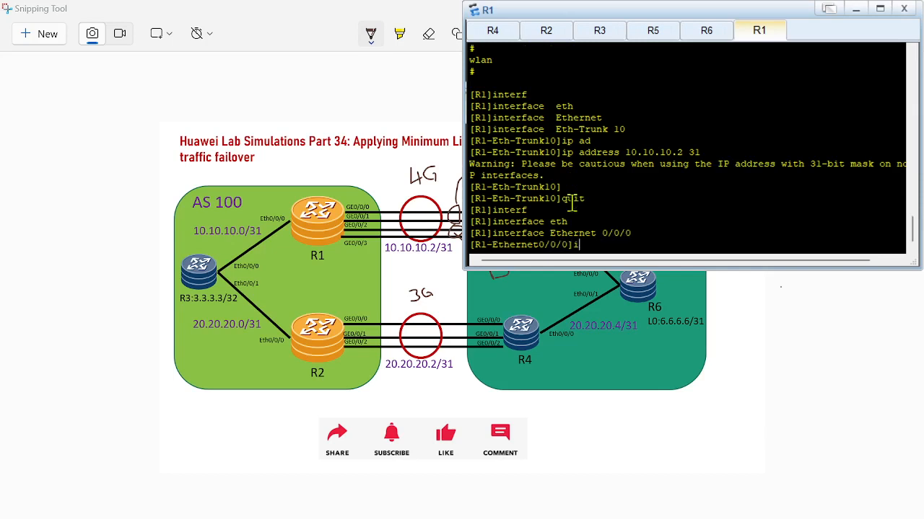
{"action": "key", "text": "Tab"}
{"action": "type", "text": "1"}
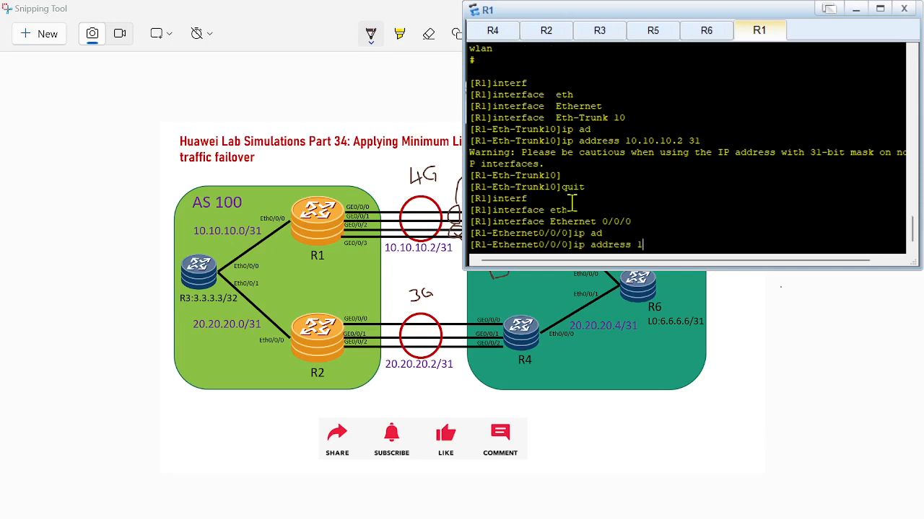
{"action": "type", "text": "0.10.10.1 31"}
{"action": "key", "text": "Return"}
{"action": "key", "text": "Return"}
{"action": "key", "text": "Return"}
{"action": "key", "text": "Return"}
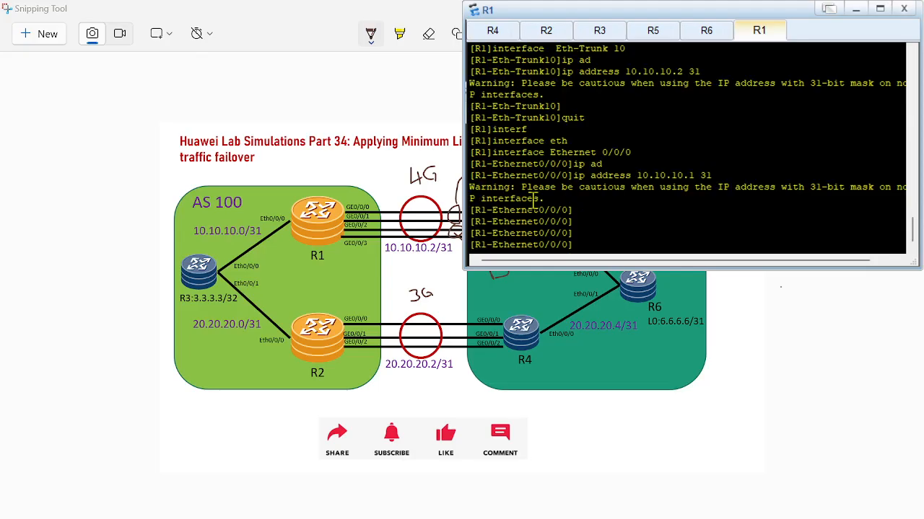
Step: Switch to router R2's console and turn off its terminal monitor
{"action": "left_click", "coordinate": [551, 34]}
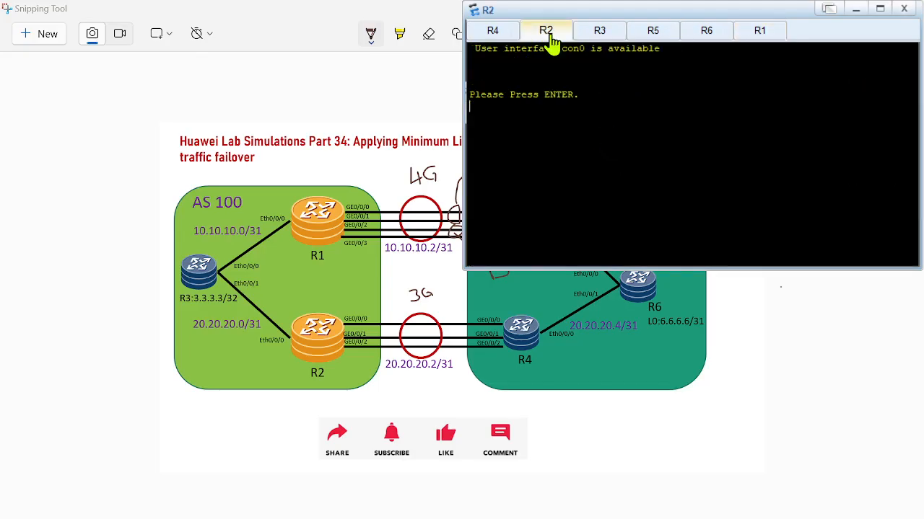
{"action": "key", "text": "Return"}
{"action": "key", "text": "Return"}
{"action": "type", "text": "undo ter"}
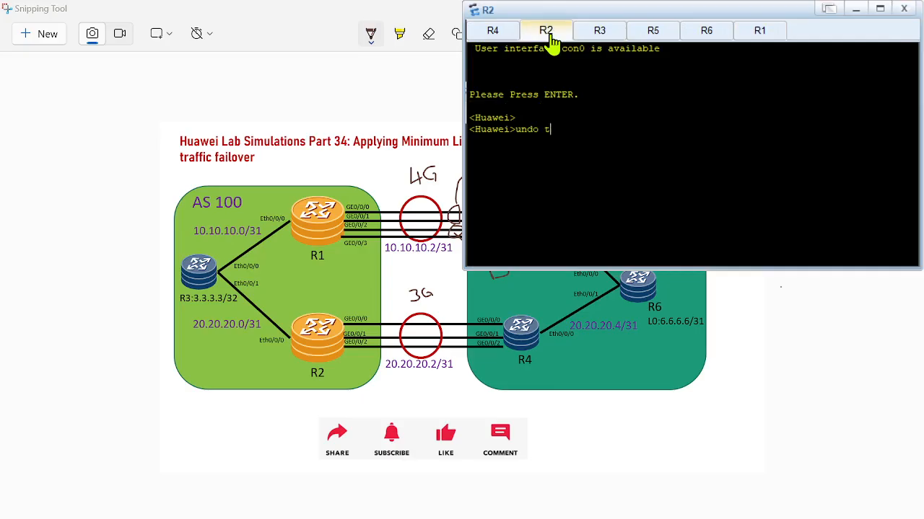
{"action": "key", "text": "Tab"}
{"action": "type", "text": "moni"}
{"action": "key", "text": "Tab"}
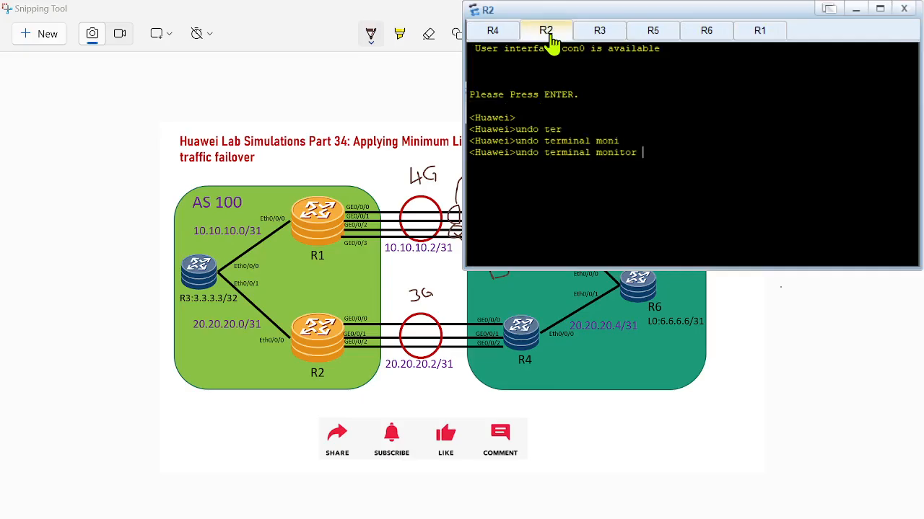
{"action": "key", "text": "Return"}
Step: Enter the system view and set the router's system name to R2
{"action": "type", "text": "sy"}
{"action": "key", "text": "Tab"}
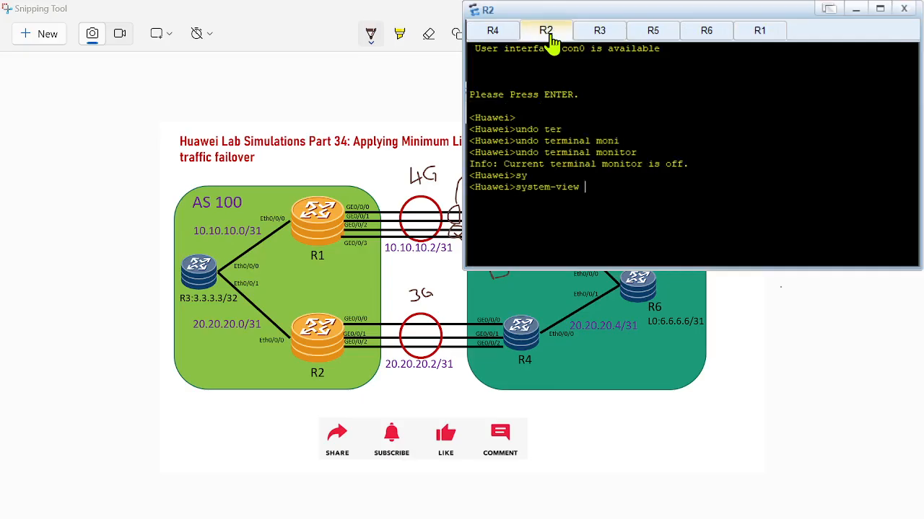
{"action": "key", "text": "Return"}
{"action": "type", "text": "sy"}
{"action": "key", "text": "Tab"}
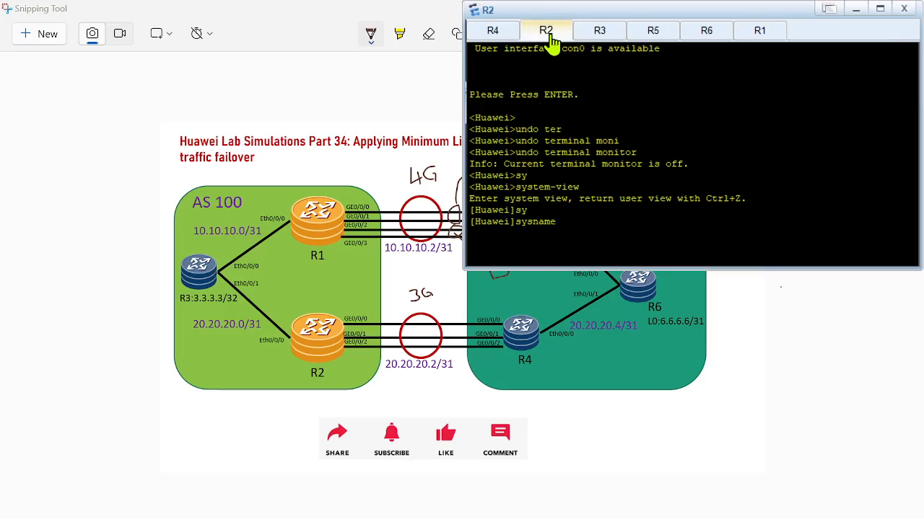
{"action": "type", "text": "R2"}
{"action": "key", "text": "Return"}
{"action": "key", "text": "Return"}
{"action": "key", "text": "Return"}
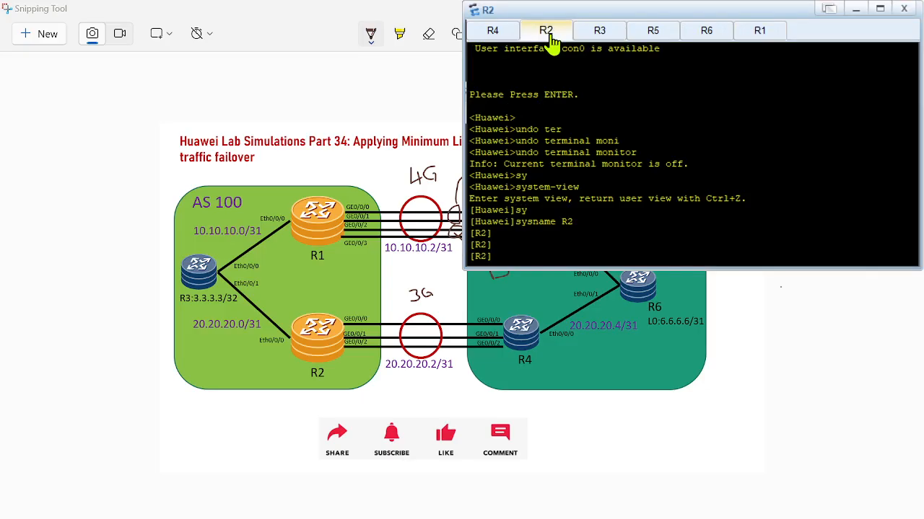
Step: Create Eth-Trunk 10 on R2 and set its mode to lacp-static
{"action": "type", "text": "interf"}
{"action": "key", "text": "Tab"}
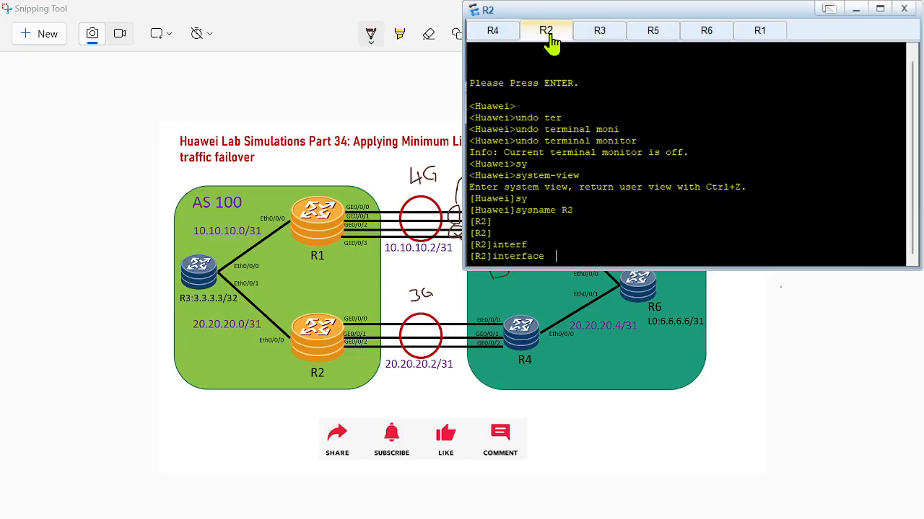
{"action": "type", "text": "eth"}
{"action": "key", "text": "Tab"}
{"action": "key", "text": "Tab"}
{"action": "type", "text": "10"}
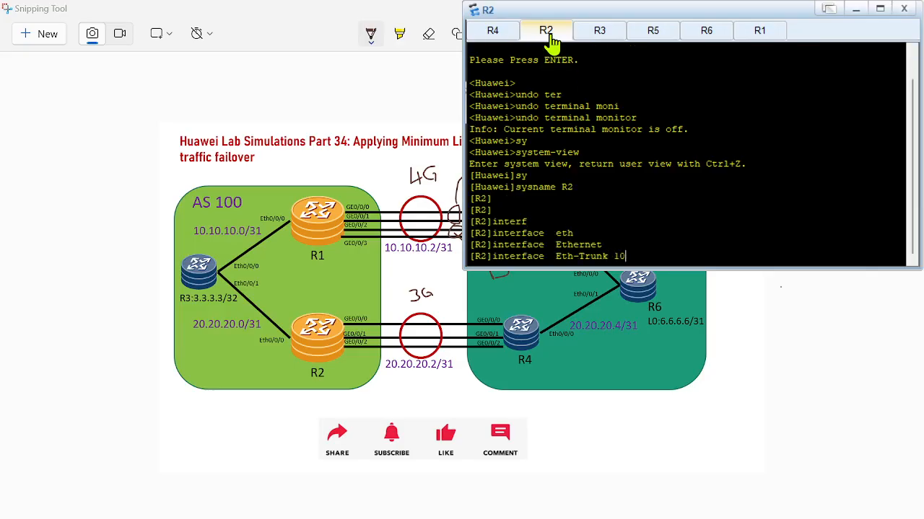
{"action": "key", "text": "Return"}
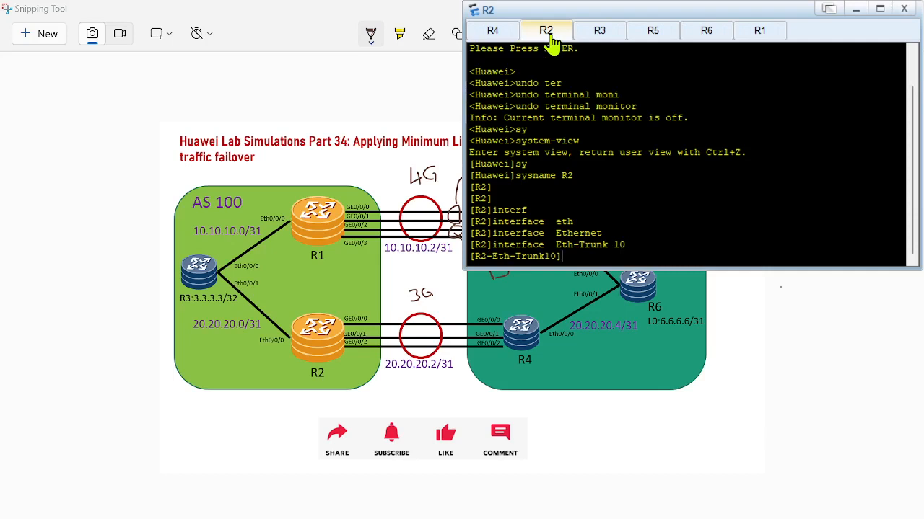
{"action": "type", "text": "mode"}
{"action": "type", "text": "la"}
{"action": "key", "text": "Tab"}
{"action": "key", "text": "Return"}
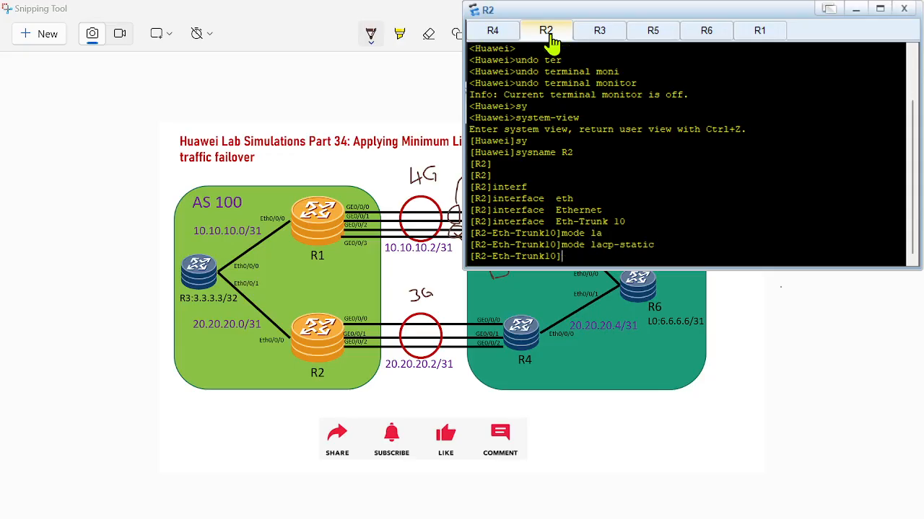
Step: Add GigabitEthernet 0/0/0 to 0/0/3 as trunk ports of R2's Eth-Trunk 10 and display the interface view's configuration
{"action": "type", "text": "tru"}
{"action": "key", "text": "Tab"}
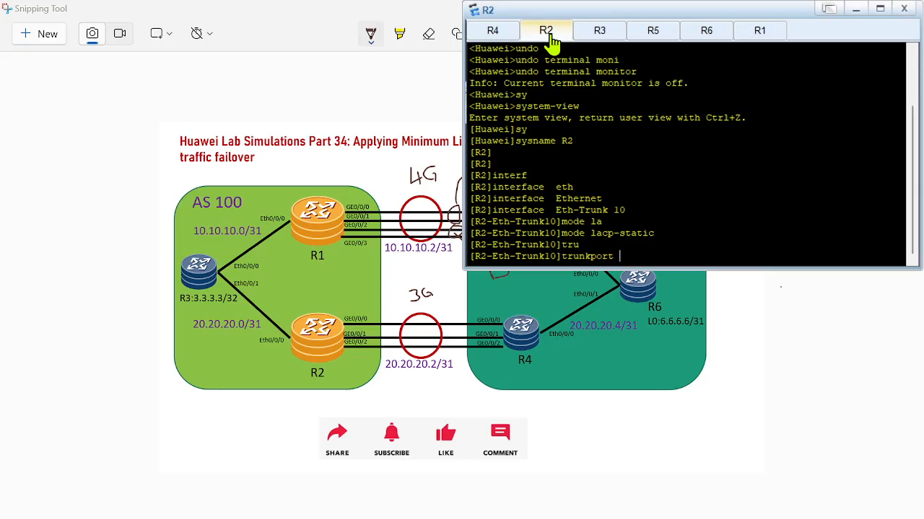
{"action": "type", "text": "Gi"}
{"action": "key", "text": "Tab"}
{"action": "type", "text": "0/0"}
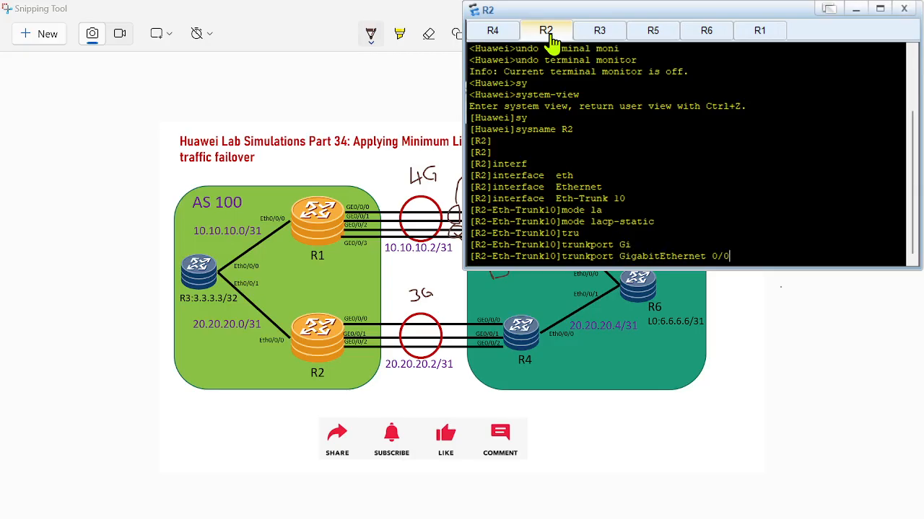
{"action": "type", "text": "/0 to 0/0/3"}
{"action": "key", "text": "Return"}
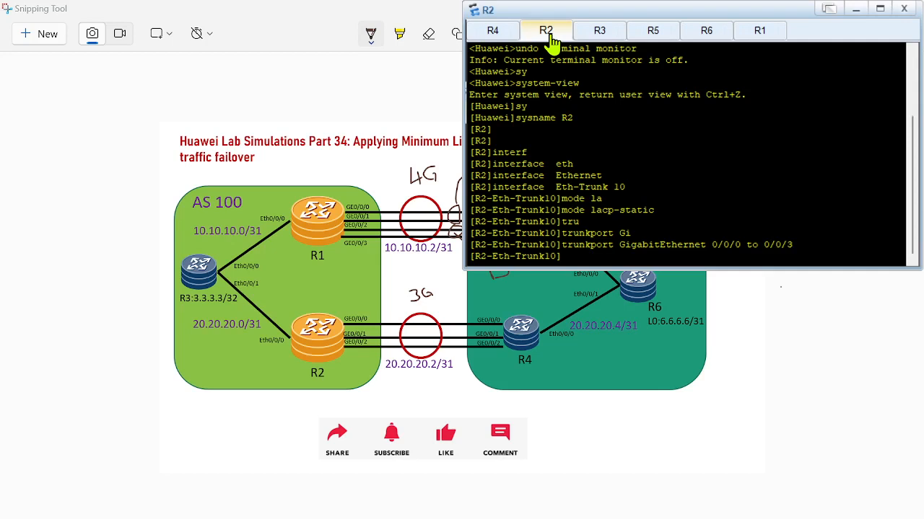
{"action": "type", "text": "dis this"}
{"action": "key", "text": "Return"}
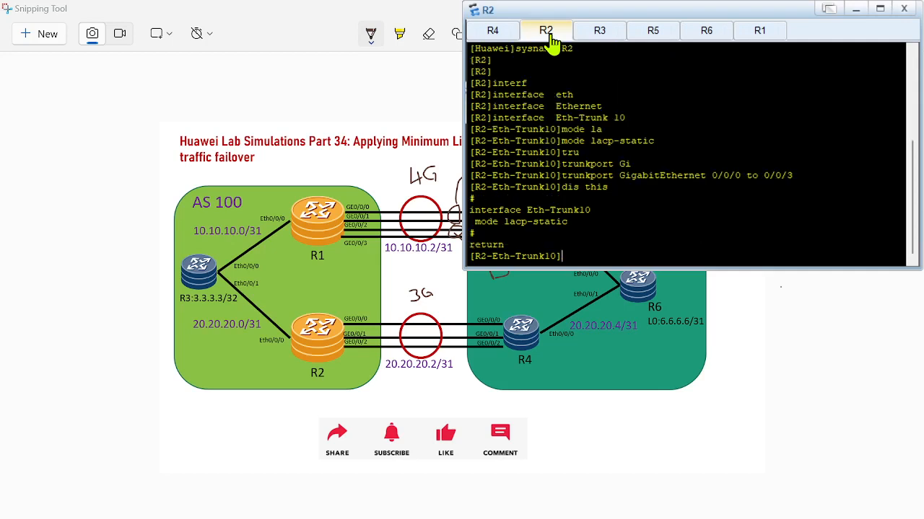
Step: Assign IP address 20.20.20.2 with a 31-bit mask to R2's Eth-Trunk 10
{"action": "type", "text": "ip ad"}
{"action": "key", "text": "Tab"}
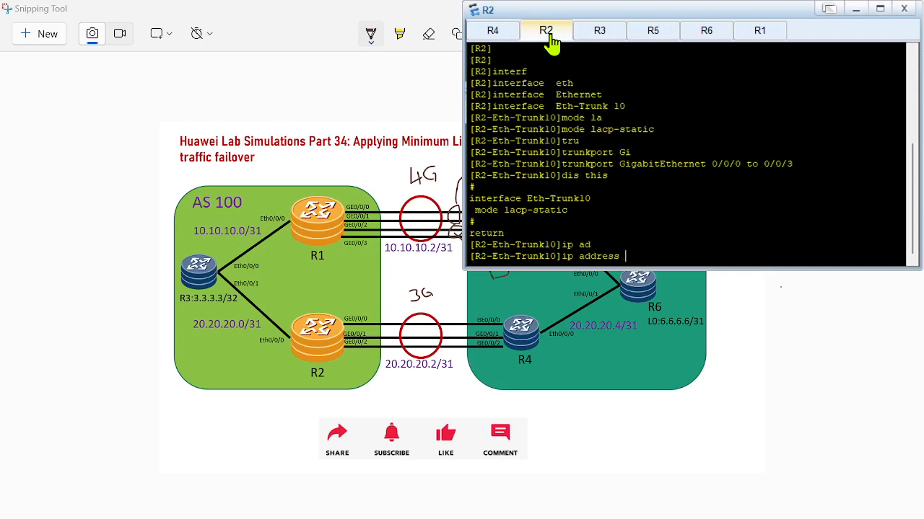
{"action": "type", "text": "20.20.20.2 31"}
{"action": "key", "text": "Return"}
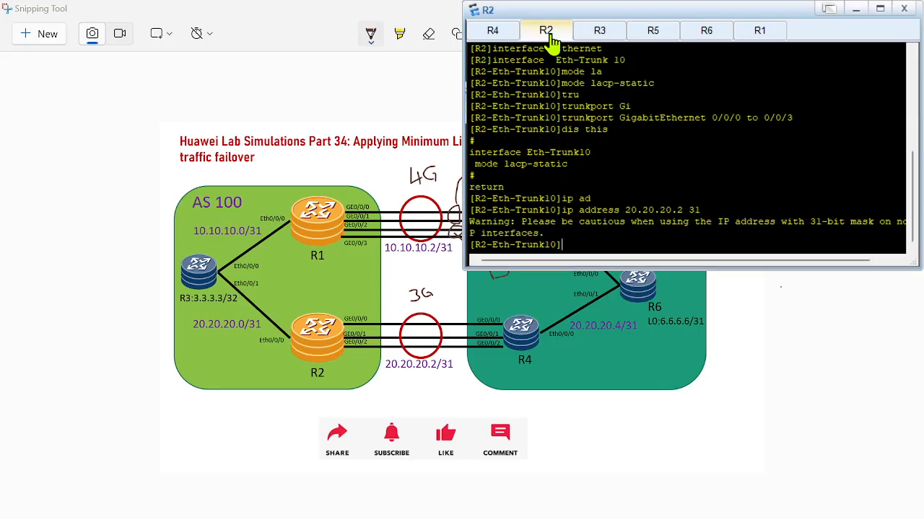
{"action": "key", "text": "Return"}
{"action": "key", "text": "Return"}
{"action": "key", "text": "Return"}
Step: Try to display the configuration of R2's Eth-Trunk 10 view
{"action": "type", "text": "diu"}
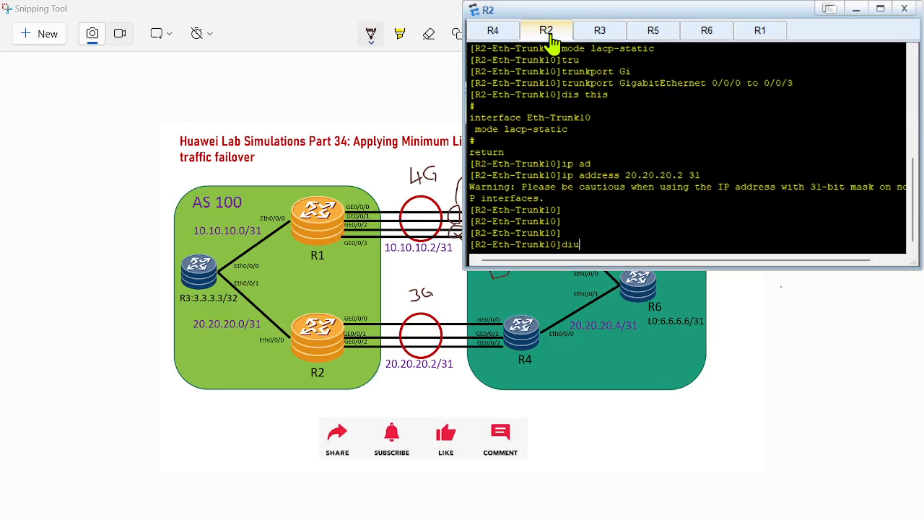
{"action": "key", "text": "BackSpace"}
{"action": "type", "text": "dis this"}
{"action": "key", "text": "Return"}
Step: Display R2's Eth-Trunk 10 interface information and examine its state, bandwidth and the full list of member ports
{"action": "type", "text": "displ"}
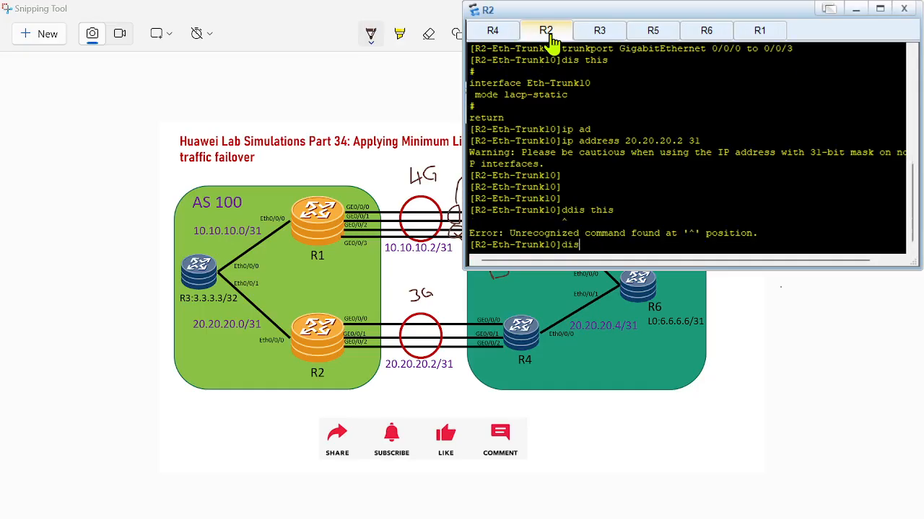
{"action": "key", "text": "Tab"}
{"action": "type", "text": "interf"}
{"action": "key", "text": "Tab"}
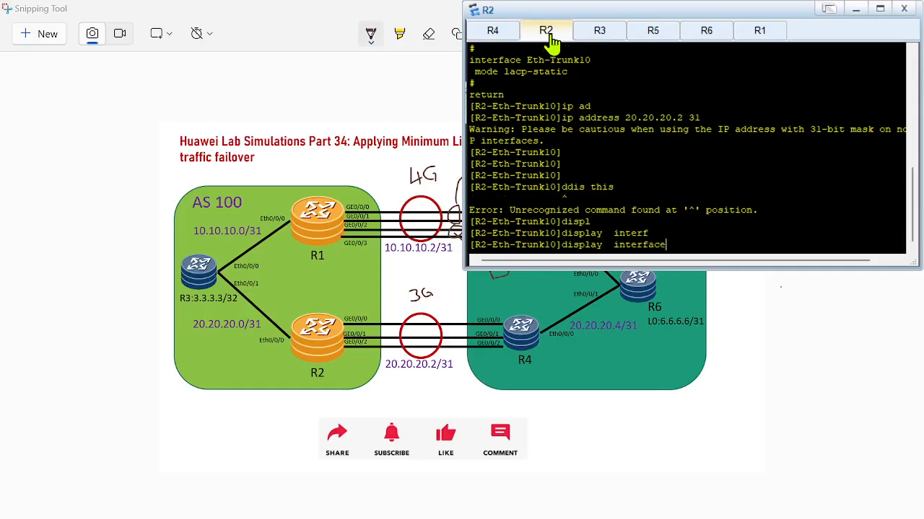
{"action": "type", "text": "eth"}
{"action": "key", "text": "Tab"}
{"action": "key", "text": "Tab"}
{"action": "type", "text": "1"}
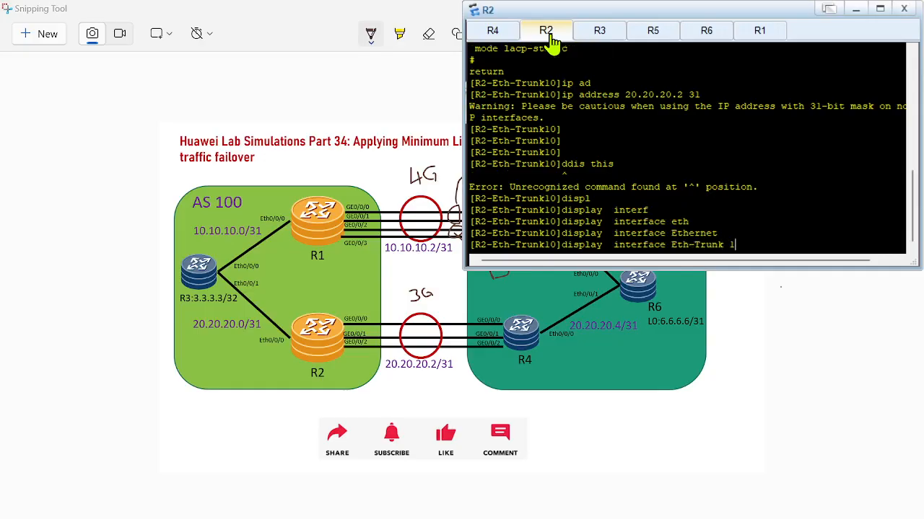
{"action": "type", "text": "0"}
{"action": "key", "text": "Return"}
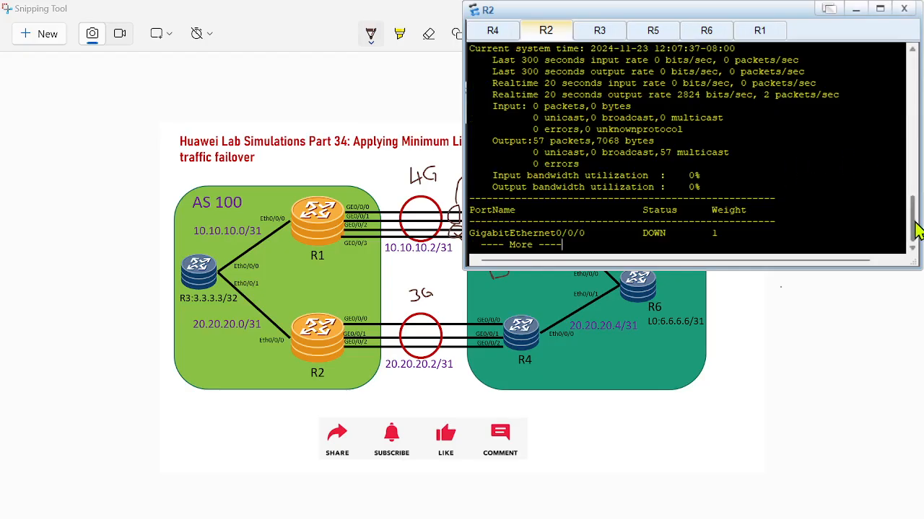
{"action": "left_click_drag", "start_coordinate": [914, 229], "coordinate": [915, 196]}
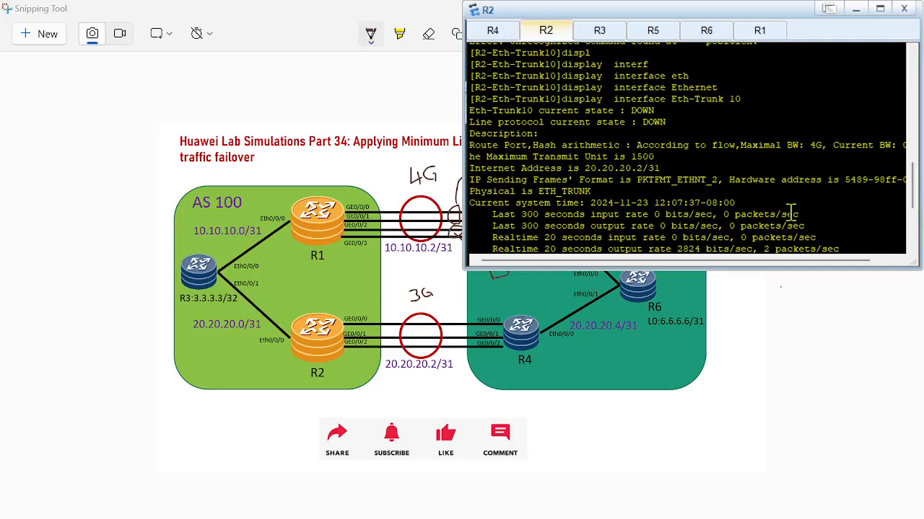
{"action": "left_click_drag", "start_coordinate": [751, 262], "coordinate": [779, 261]}
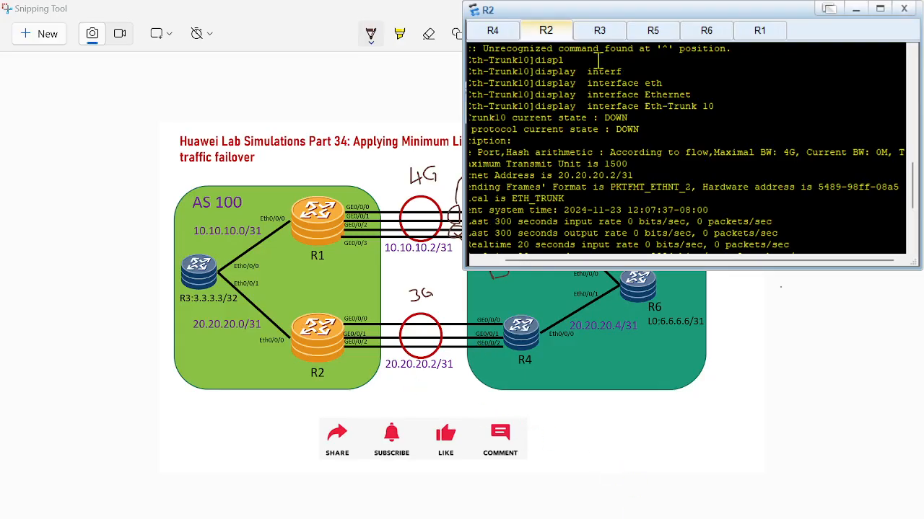
{"action": "left_click", "coordinate": [550, 32]}
{"action": "key", "text": "Return"}
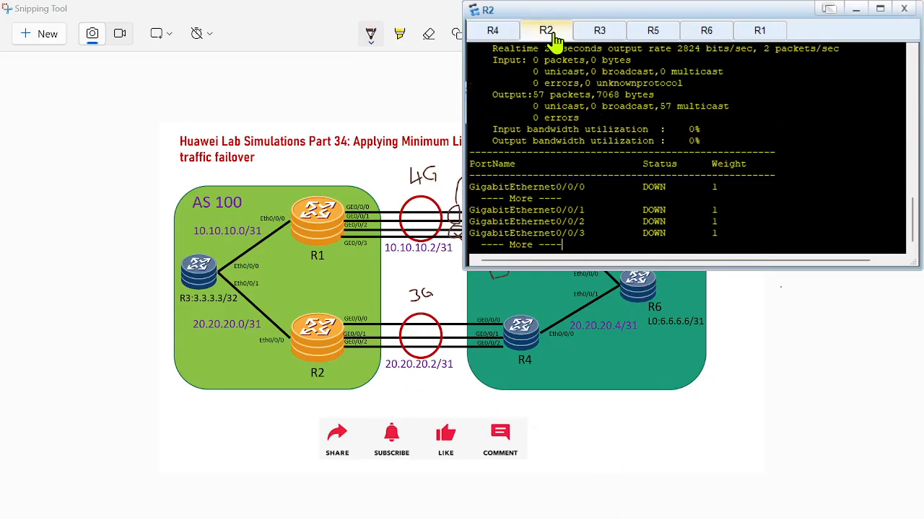
{"action": "key", "text": "Return"}
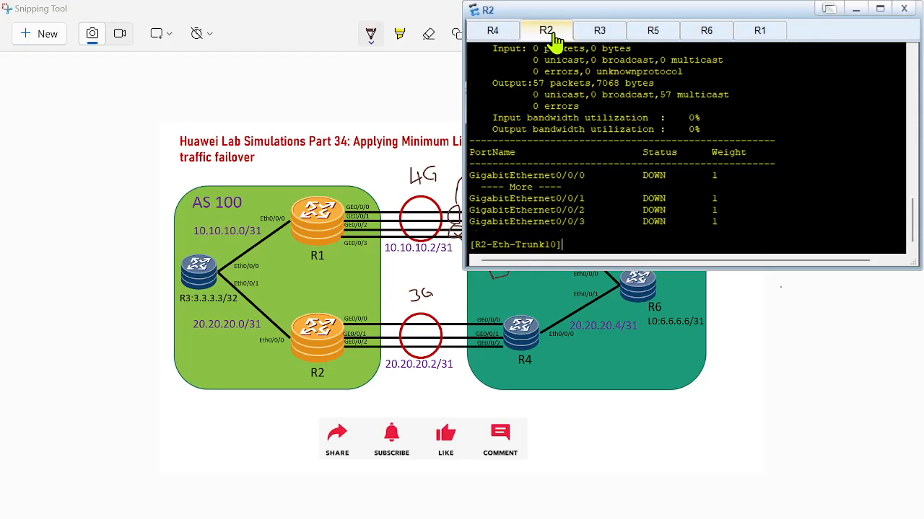
Step: Leave R2's Eth-Trunk 10 view and enter the Ethernet0/0/0 interface view
{"action": "type", "text": "quit"}
{"action": "key", "text": "Return"}
{"action": "key", "text": "Return"}
{"action": "type", "text": "i"}
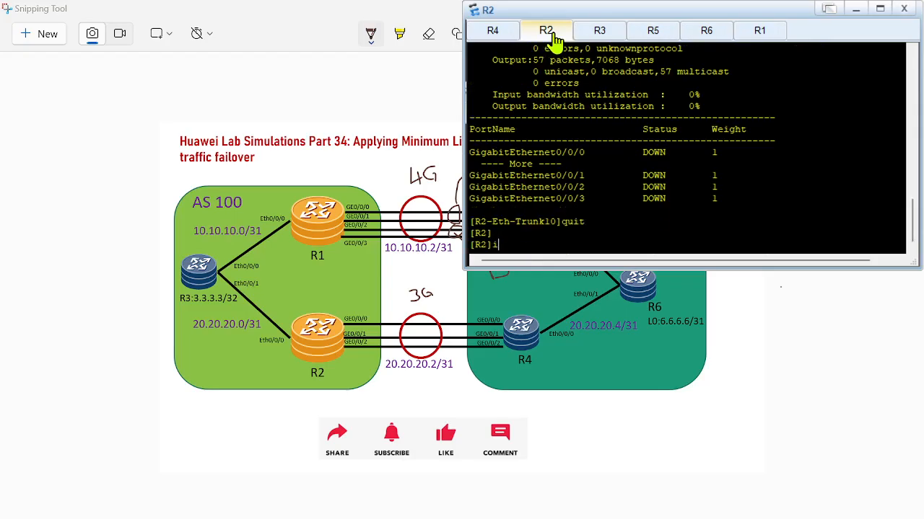
{"action": "type", "text": "nterf"}
{"action": "key", "text": "Tab"}
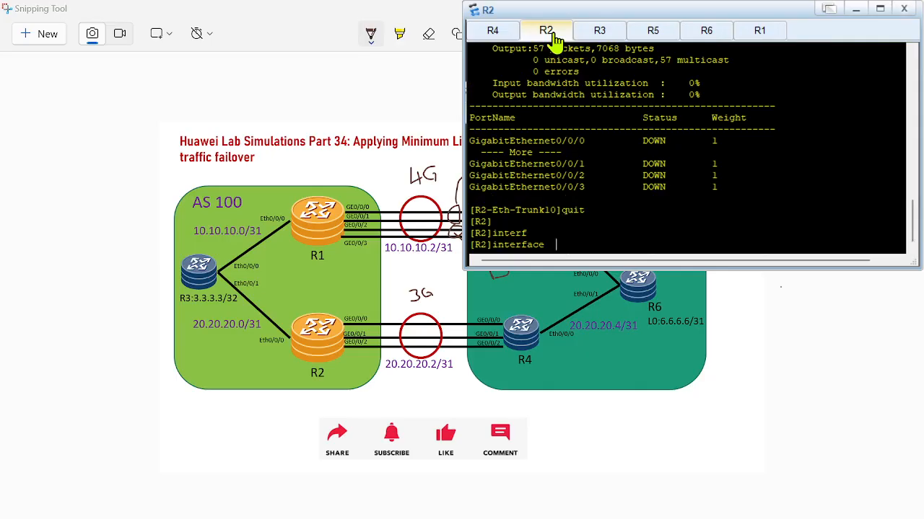
{"action": "type", "text": "e  Eth"}
{"action": "key", "text": "Tab"}
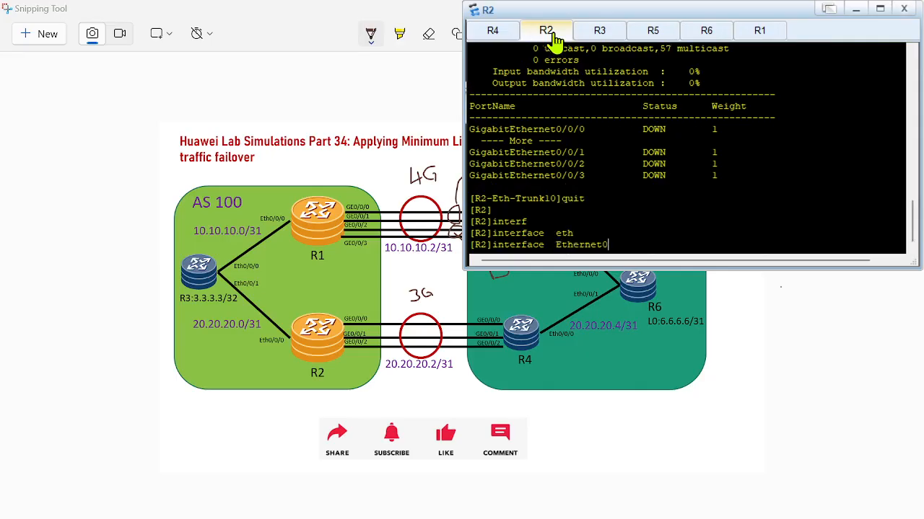
{"action": "type", "text": "0/0/0"}
{"action": "key", "text": "Return"}
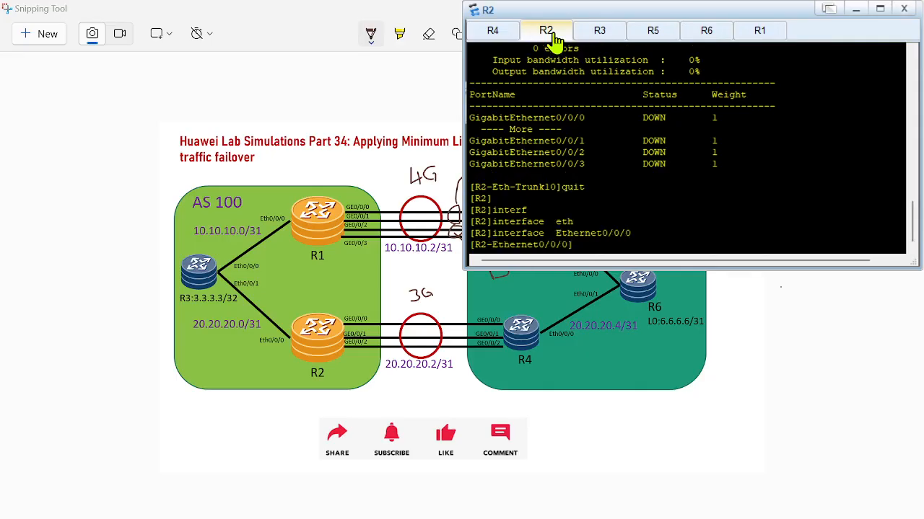
Step: Try to assign IP address 20.20.20.2 with a 31-bit mask to R2's Ethernet0/0/0
{"action": "type", "text": "ip ad"}
{"action": "key", "text": "Tab"}
{"action": "type", "text": "2"}
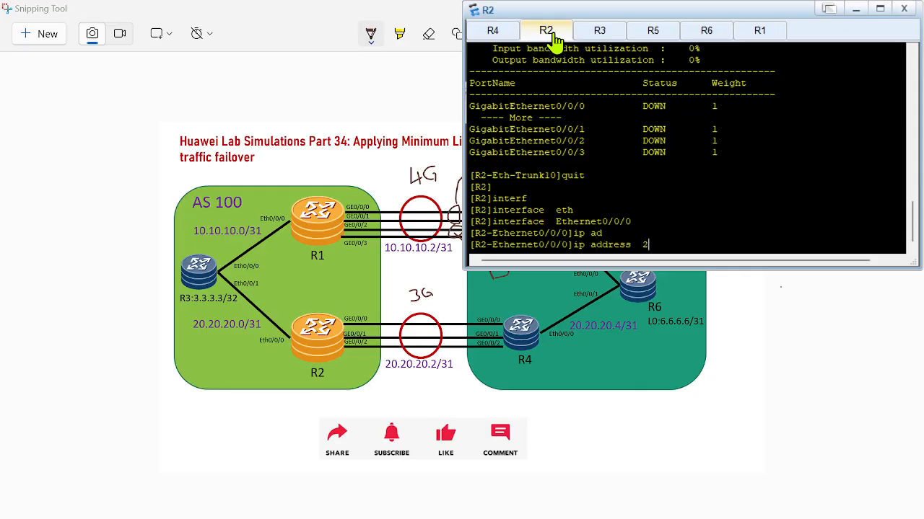
{"action": "type", "text": "0.20.20.2 31"}
{"action": "key", "text": "Return"}
{"action": "key", "text": "Return"}
{"action": "key", "text": "Return"}
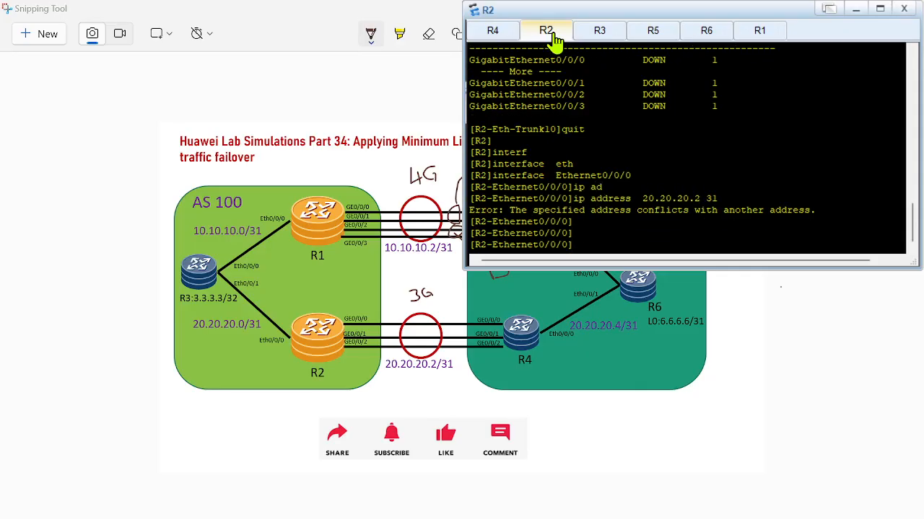
Step: Assign IP address 20.20.20.1 with a 31-bit mask to R2's Ethernet0/0/0
{"action": "key", "text": "Up"}
{"action": "key", "text": "BackSpace"}
{"action": "key", "text": "BackSpace"}
{"action": "key", "text": "BackSpace"}
{"action": "key", "text": "BackSpace"}
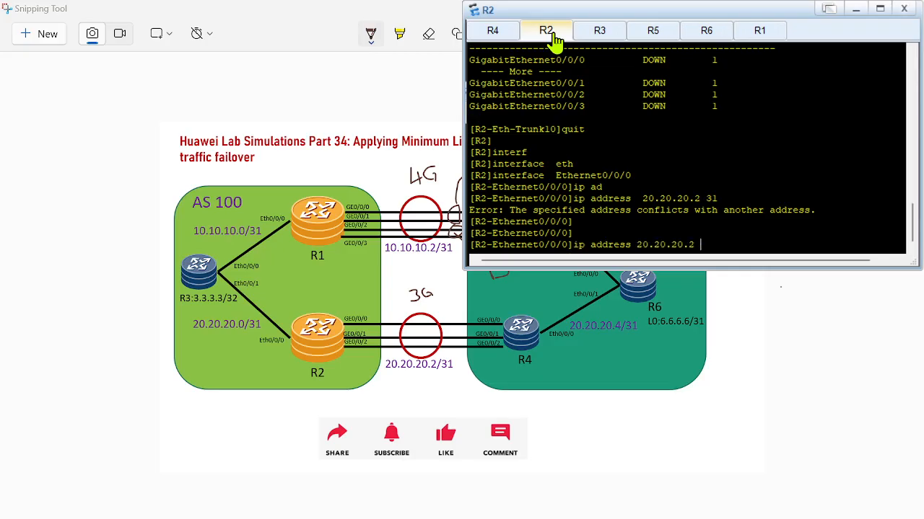
{"action": "type", "text": "1 31"}
{"action": "key", "text": "Return"}
{"action": "key", "text": "Return"}
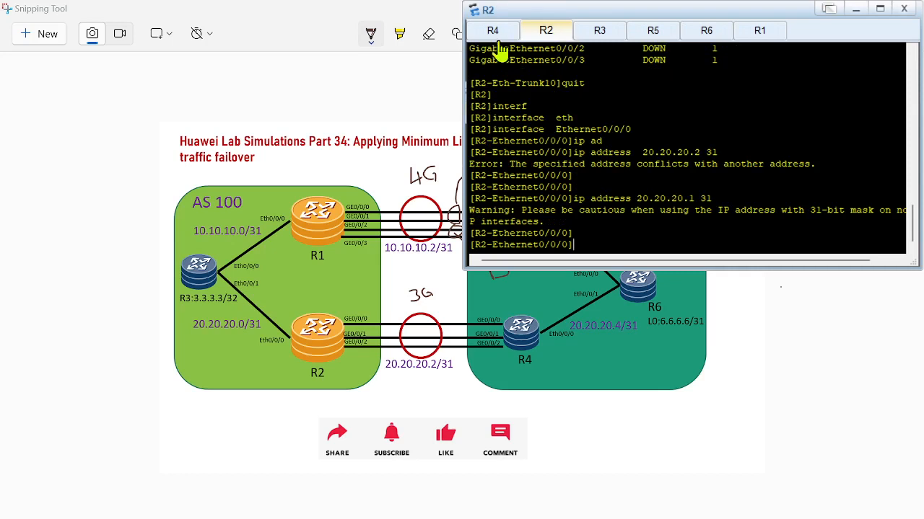
Step: Switch to the R3 console and turn off terminal monitoring
{"action": "left_click", "coordinate": [600, 36]}
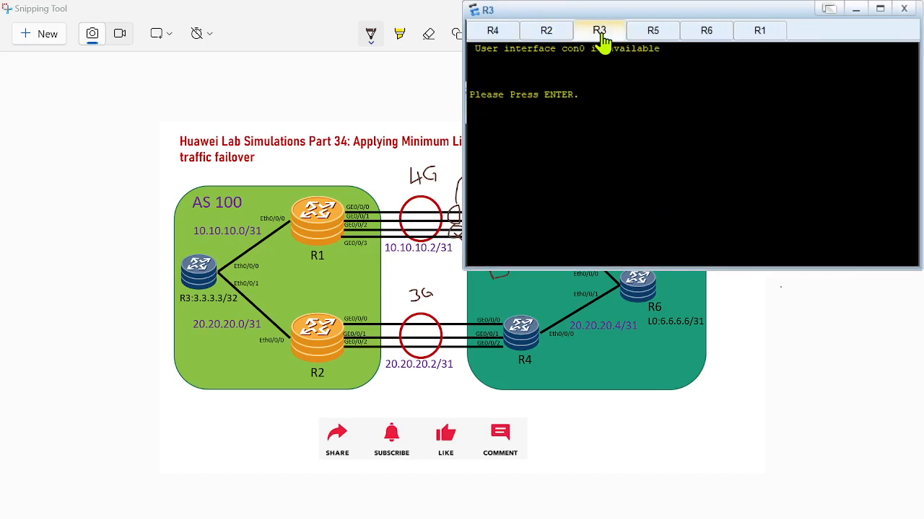
{"action": "key", "text": "Return"}
{"action": "type", "text": "undo ter"}
{"action": "key", "text": "Tab"}
{"action": "type", "text": "moni"}
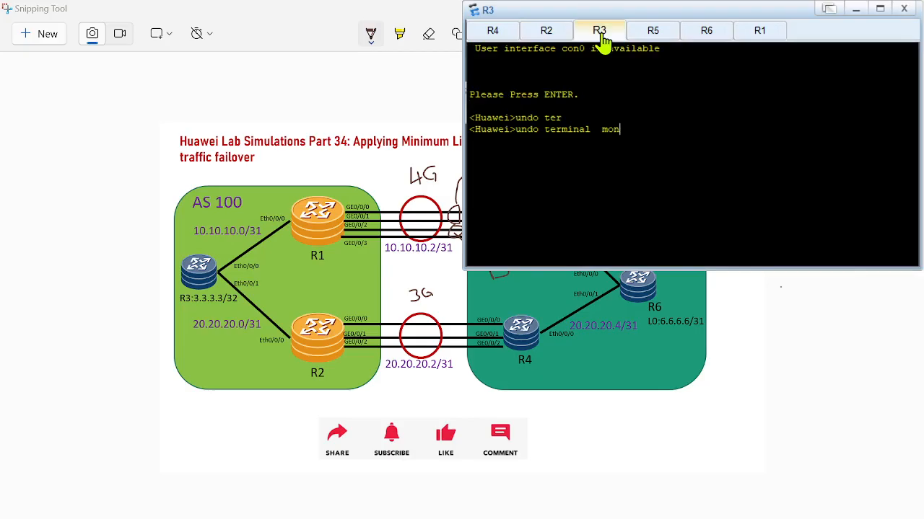
{"action": "key", "text": "Tab"}
{"action": "key", "text": "Return"}
{"action": "key", "text": "Return"}
Step: Enter the system view on the third router and set its system name to R3
{"action": "type", "text": "sys"}
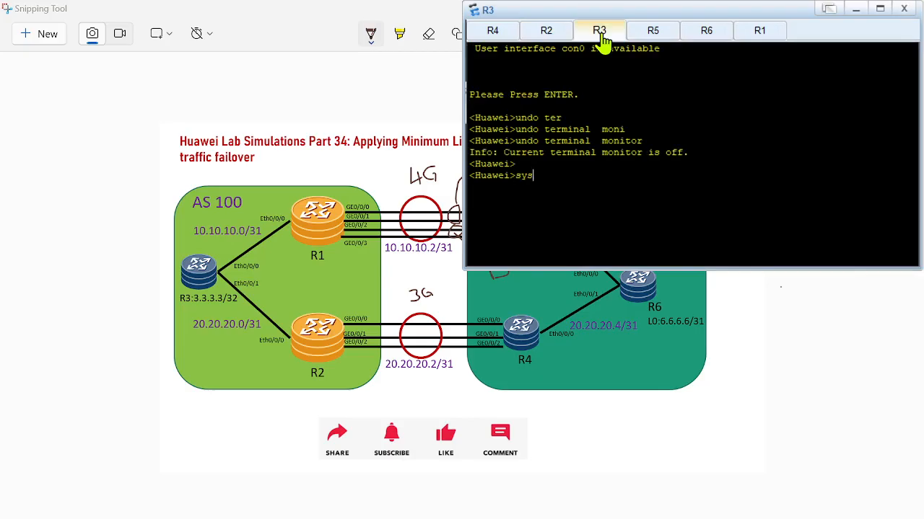
{"action": "key", "text": "Return"}
{"action": "key", "text": "Return"}
{"action": "type", "text": "sy"}
{"action": "key", "text": "Tab"}
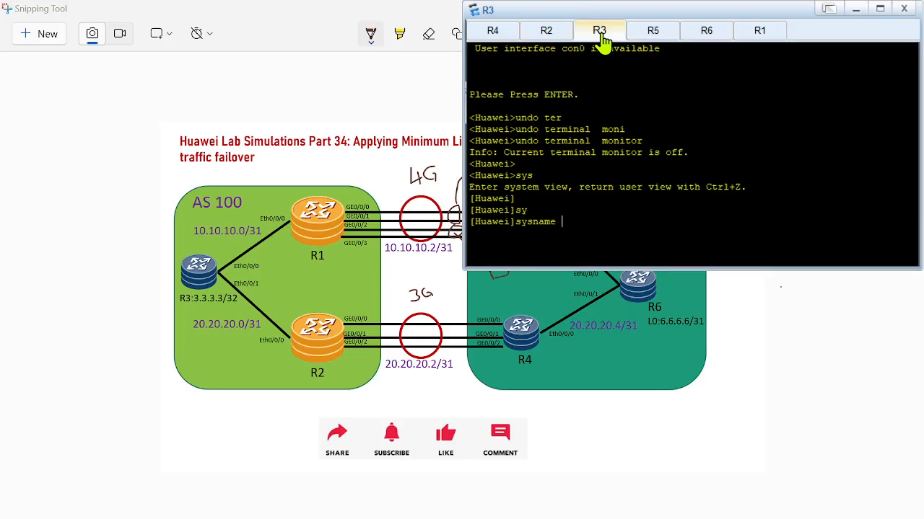
{"action": "type", "text": "R3"}
{"action": "key", "text": "Return"}
{"action": "key", "text": "Return"}
{"action": "key", "text": "Return"}
Step: Assign IP address 10.10.10.0 with a 31-bit mask to R3's Ethernet0/0/0 and return to the system view
{"action": "type", "text": "interf"}
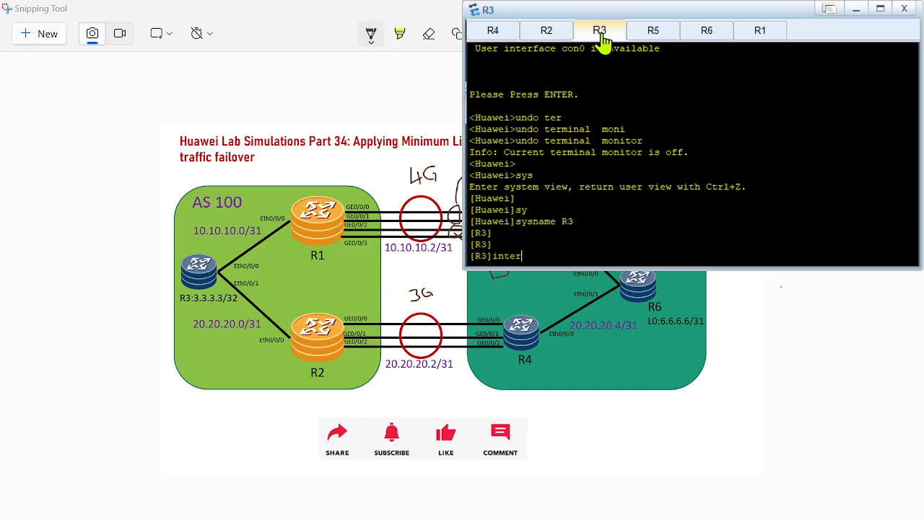
{"action": "key", "text": "Tab"}
{"action": "type", "text": "e  E"}
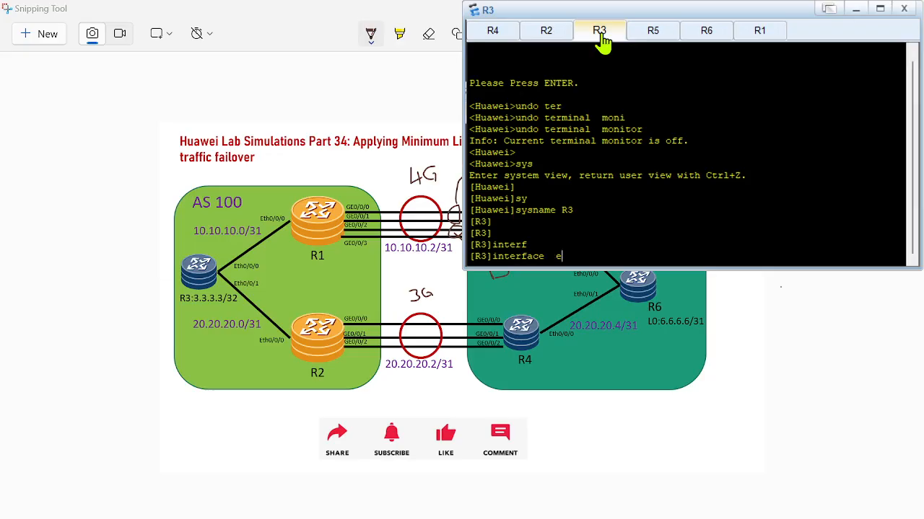
{"action": "type", "text": "th"}
{"action": "key", "text": "Tab"}
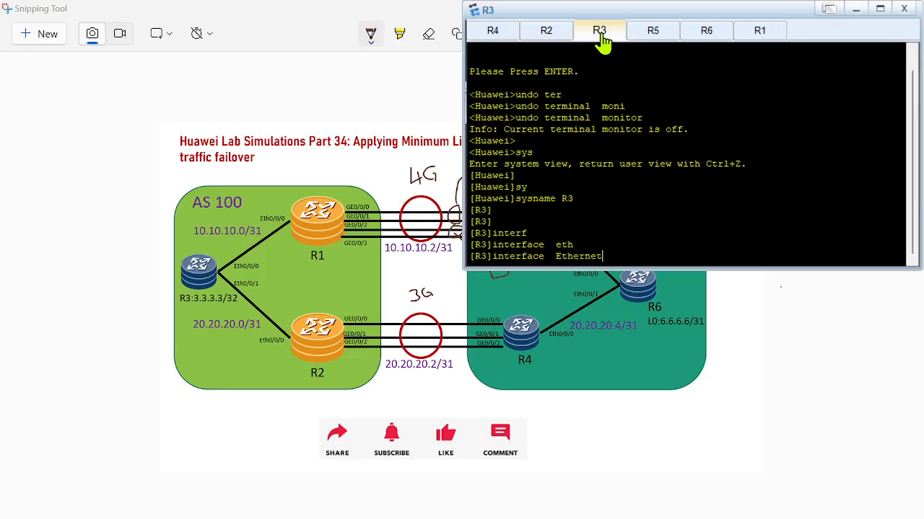
{"action": "type", "text": "0/0/0"}
{"action": "key", "text": "Return"}
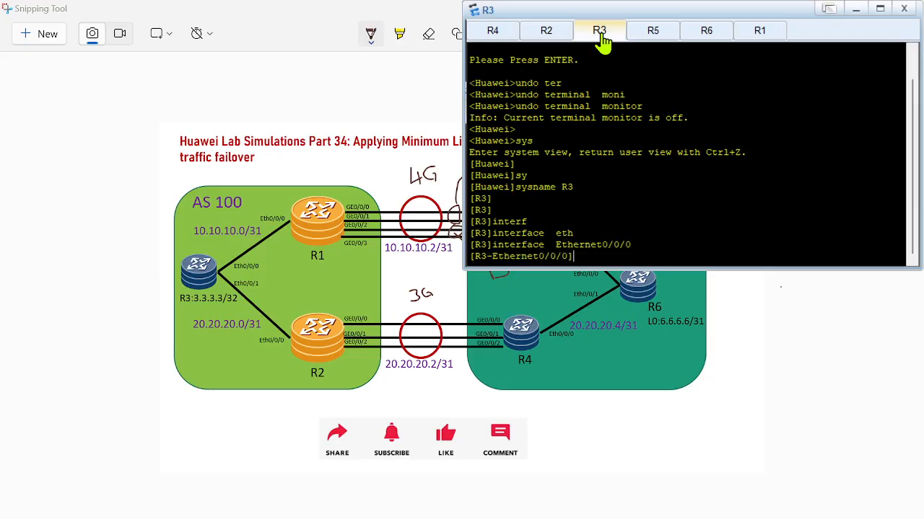
{"action": "type", "text": "ip ad"}
{"action": "key", "text": "Tab"}
{"action": "type", "text": "10"}
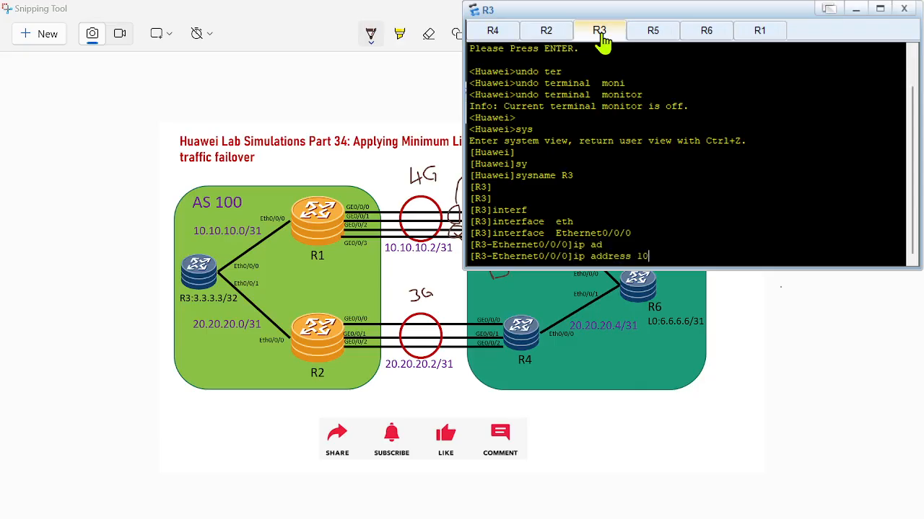
{"action": "type", "text": ".10.10.0 31"}
{"action": "key", "text": "Return"}
{"action": "key", "text": "Return"}
{"action": "type", "text": "quit"}
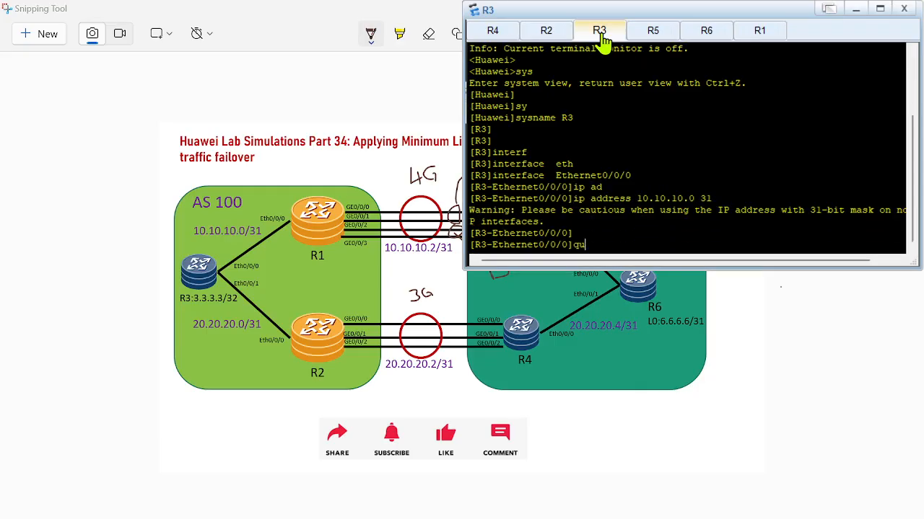
{"action": "key", "text": "Return"}
{"action": "key", "text": "Return"}
{"action": "key", "text": "Return"}
Step: Assign IP address 20.20.20.0 with a 31-bit mask to R3's Ethernet0/0/1 and return to the system view
{"action": "type", "text": "interf"}
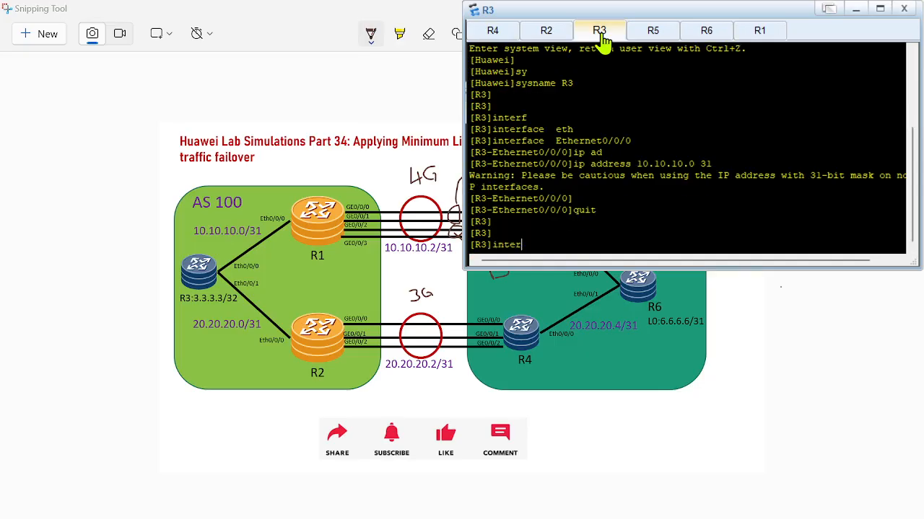
{"action": "key", "text": "Tab"}
{"action": "type", "text": "eth"}
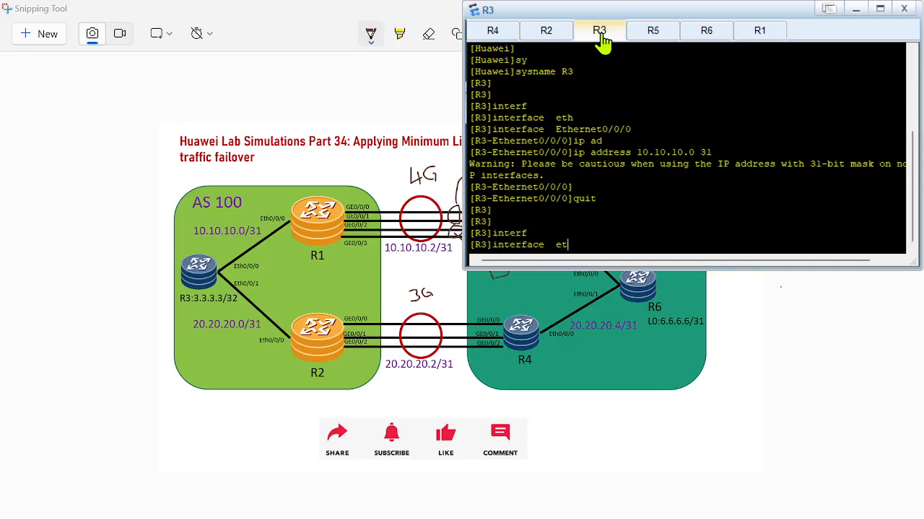
{"action": "key", "text": "Tab"}
{"action": "type", "text": "0/0/1"}
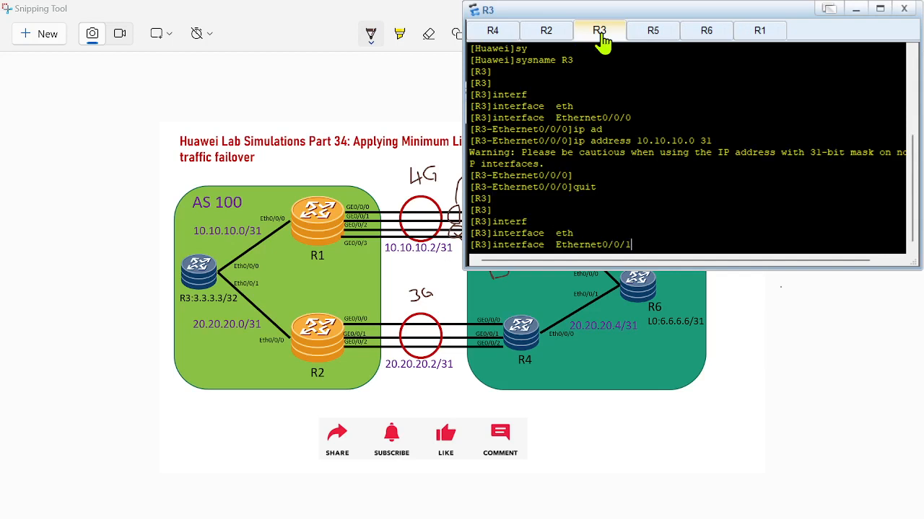
{"action": "key", "text": "Return"}
{"action": "type", "text": "ip ad"}
{"action": "key", "text": "Tab"}
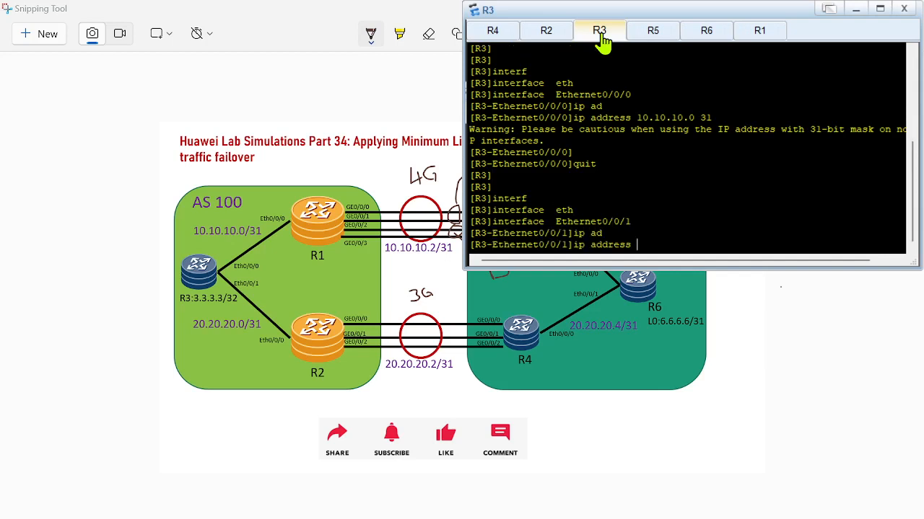
{"action": "type", "text": "20.20.20.0 31"}
{"action": "key", "text": "Return"}
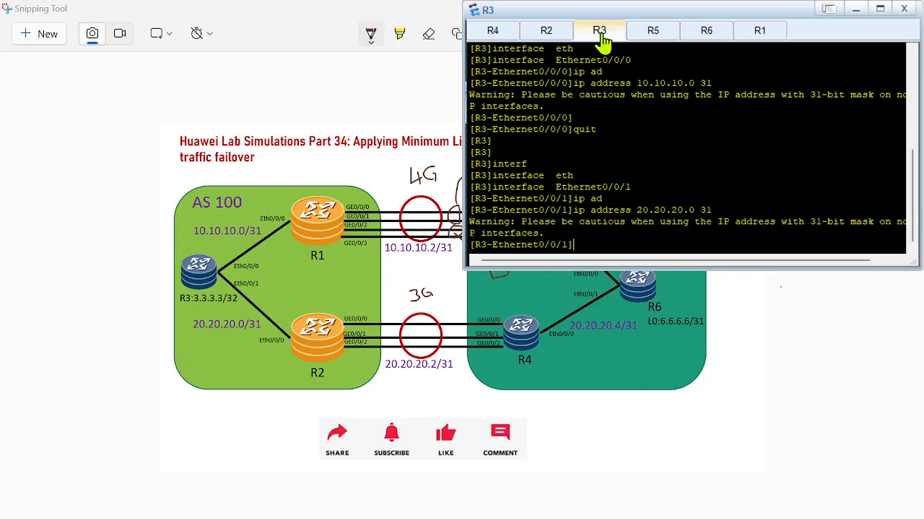
{"action": "key", "text": "Return"}
{"action": "type", "text": "quit"}
{"action": "key", "text": "Return"}
{"action": "key", "text": "Return"}
{"action": "key", "text": "Return"}
{"action": "key", "text": "Return"}
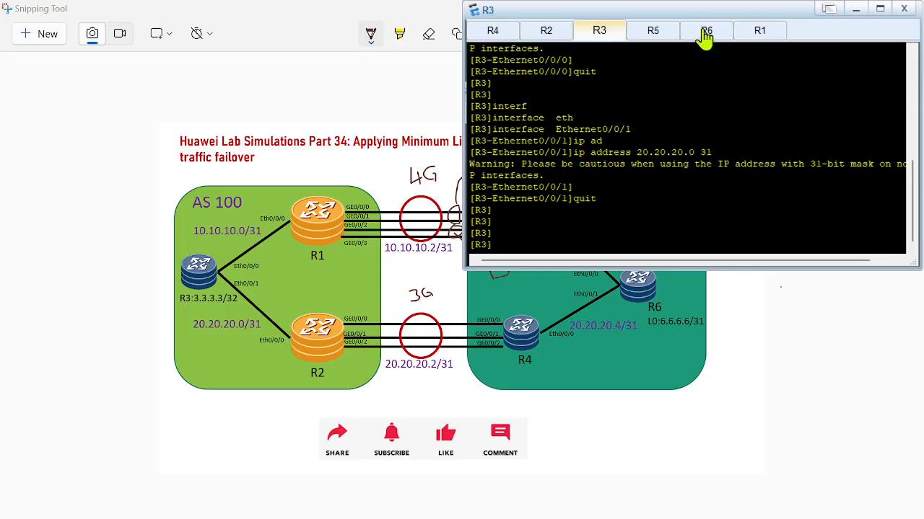
Step: Rearrange the router console and the Snipping Tool window so that the R1-to-R5 and R2-to-R4 links show beside the console
{"action": "left_click_drag", "start_coordinate": [680, 10], "coordinate": [689, 177]}
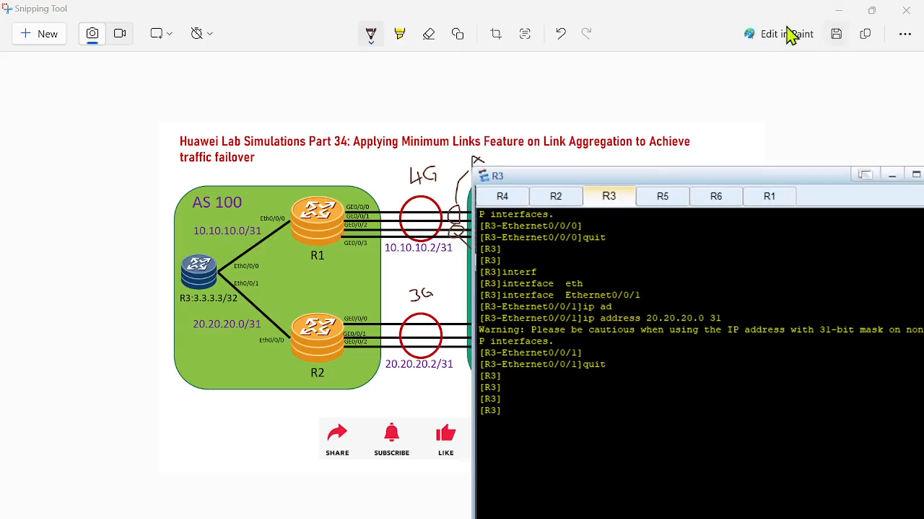
{"action": "left_click_drag", "start_coordinate": [687, 7], "coordinate": [426, 65]}
{"action": "left_click", "coordinate": [746, 270]}
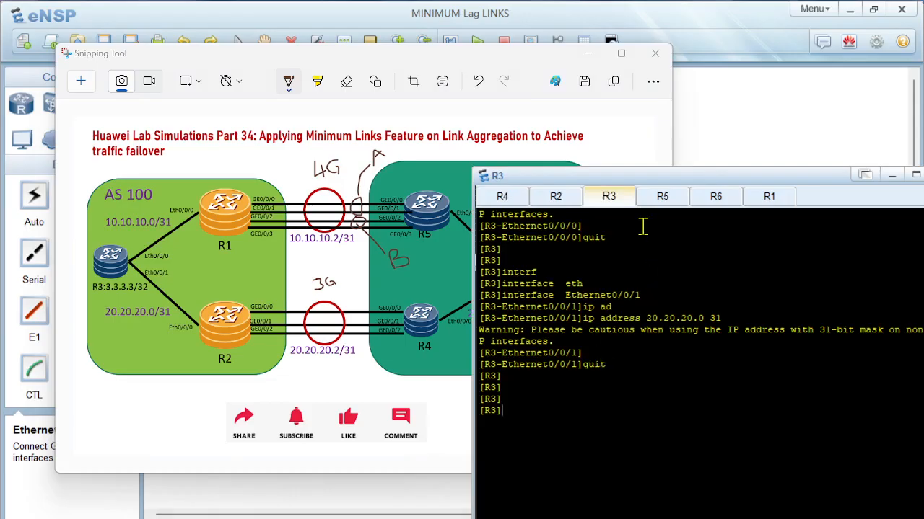
Step: Switch to the R4 console and turn off terminal monitoring
{"action": "left_click", "coordinate": [503, 205]}
{"action": "key", "text": "Return"}
{"action": "key", "text": "Return"}
{"action": "key", "text": "Return"}
{"action": "type", "text": "undo ter"}
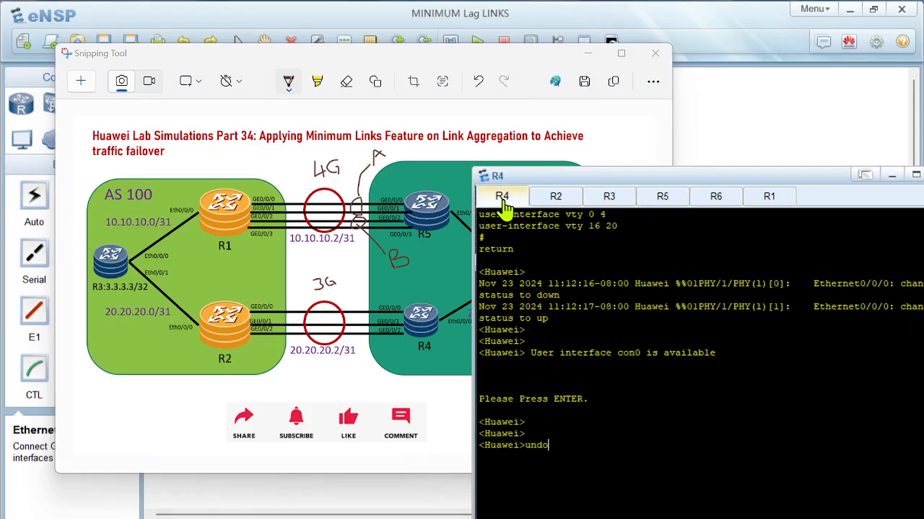
{"action": "key", "text": "Tab"}
{"action": "type", "text": "moni"}
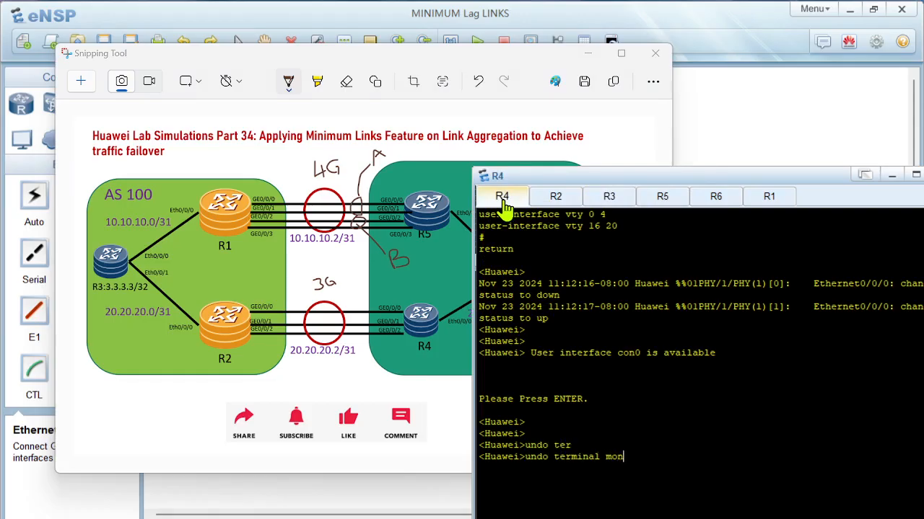
{"action": "key", "text": "Tab"}
{"action": "key", "text": "Return"}
{"action": "key", "text": "Return"}
{"action": "key", "text": "Return"}
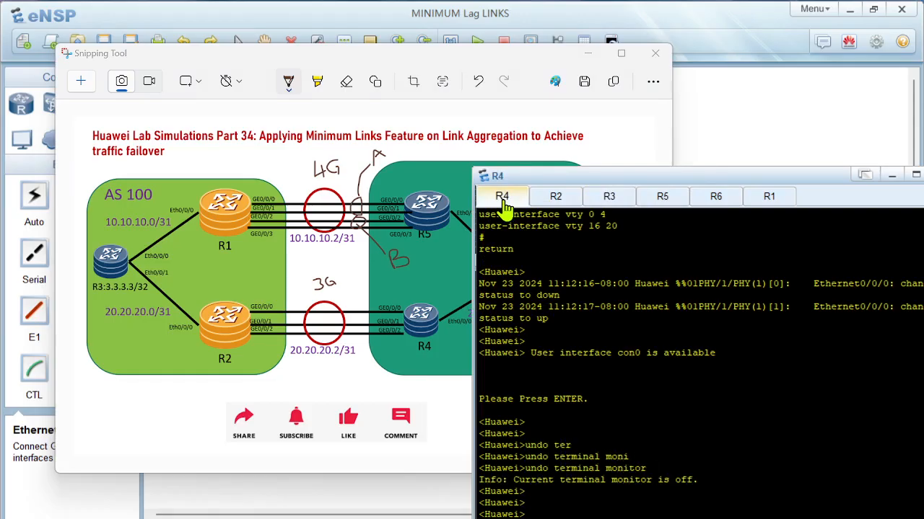
Step: Enter the system view on the fourth router and set its system name to R4
{"action": "type", "text": "sy"}
{"action": "key", "text": "Tab"}
{"action": "key", "text": "Return"}
{"action": "left_click_drag", "start_coordinate": [611, 181], "coordinate": [621, 41]}
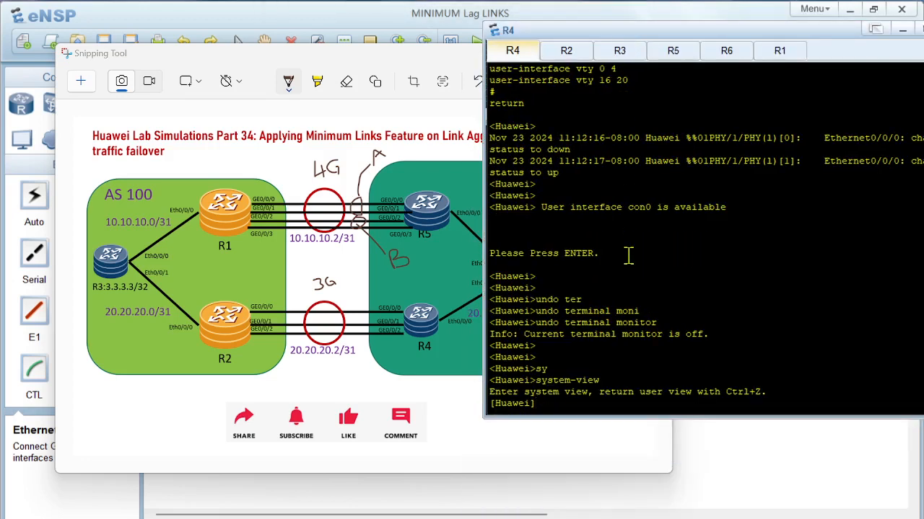
{"action": "type", "text": "sy"}
{"action": "key", "text": "Tab"}
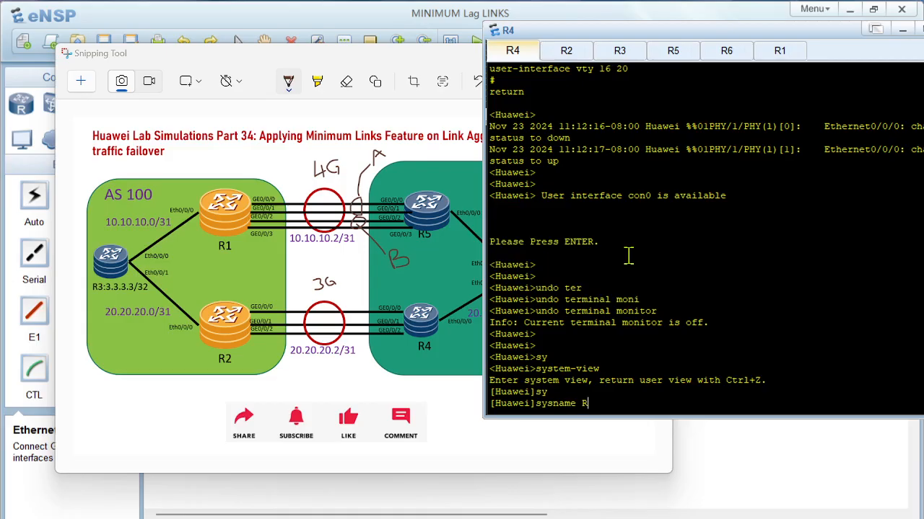
{"action": "type", "text": "R4"}
{"action": "key", "text": "Return"}
{"action": "key", "text": "Return"}
{"action": "key", "text": "Return"}
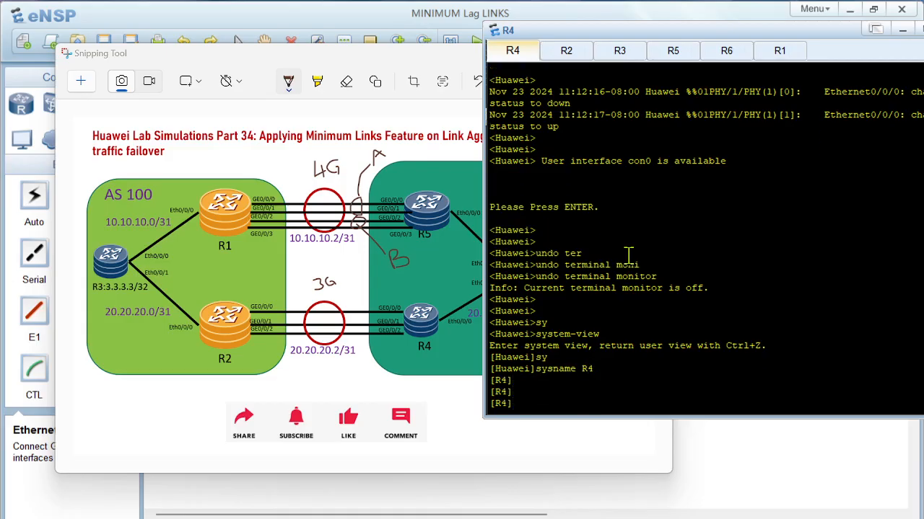
Step: Create Eth-Trunk 10 on R4 and enter its interface view
{"action": "type", "text": "interf"}
{"action": "key", "text": "Tab"}
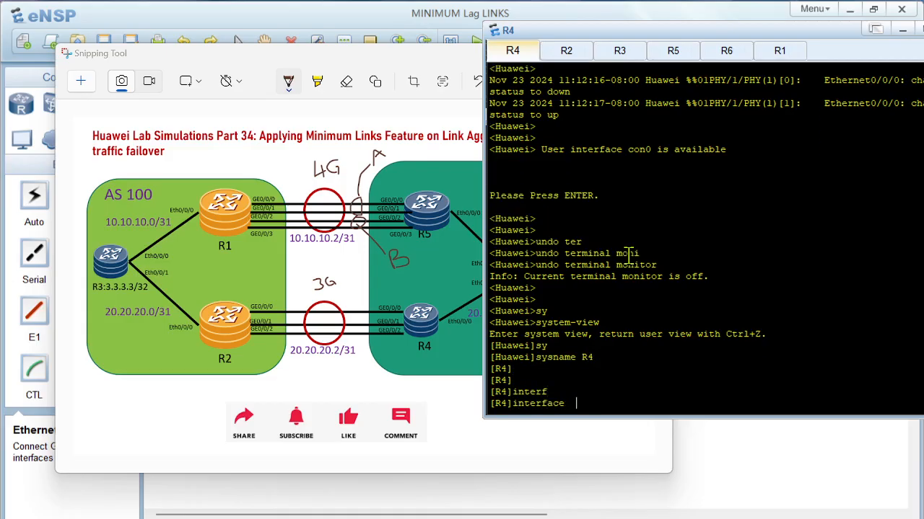
{"action": "type", "text": "eth"}
{"action": "key", "text": "Tab"}
{"action": "key", "text": "Tab"}
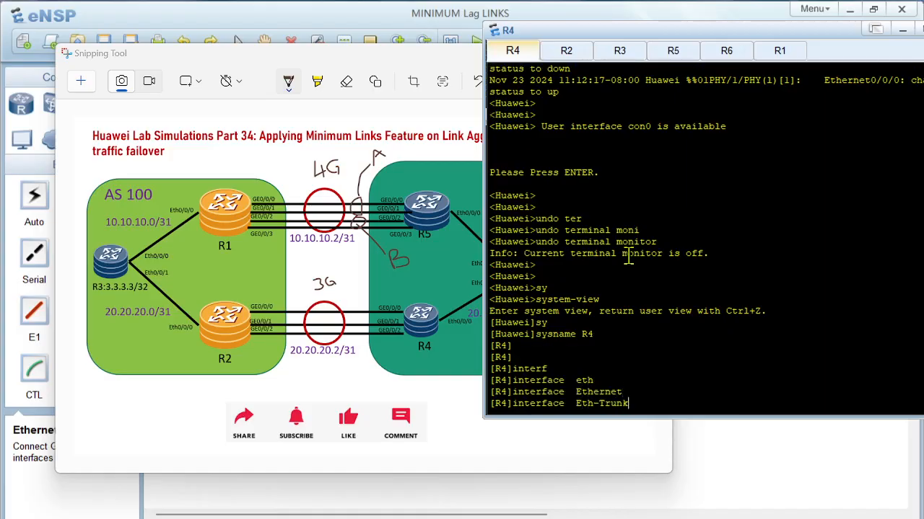
{"action": "type", "text": "10"}
{"action": "key", "text": "Return"}
Step: Set the working mode of R4's Eth-Trunk 10 to lacp-static
{"action": "type", "text": "m"}
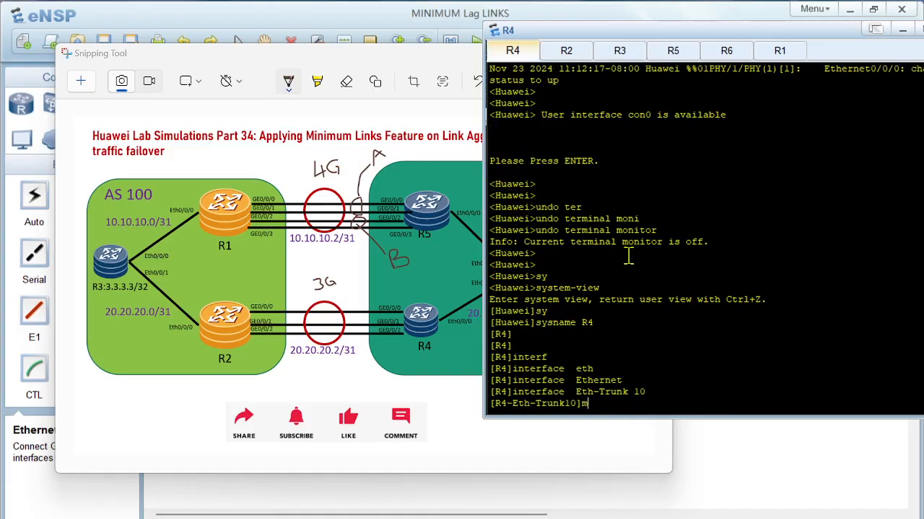
{"action": "type", "text": "ode"}
{"action": "key", "text": "Tab"}
{"action": "type", "text": "la"}
{"action": "key", "text": "Tab"}
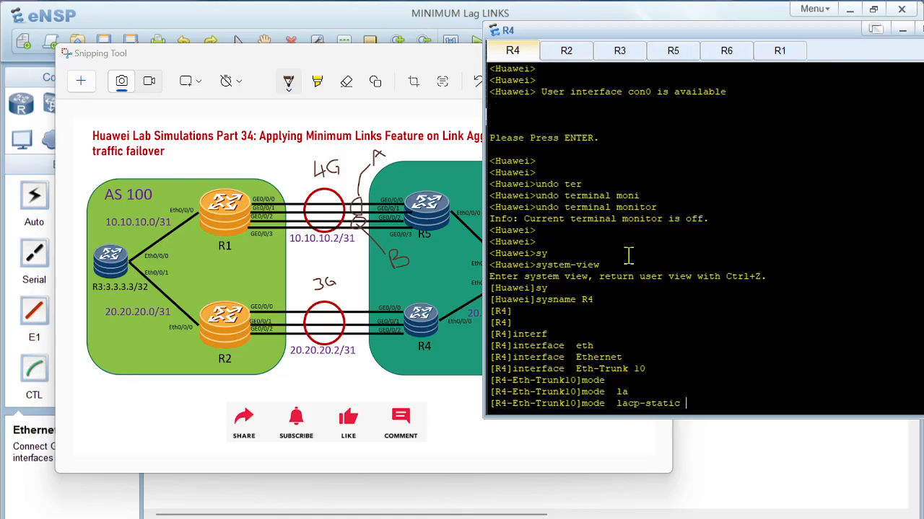
{"action": "key", "text": "Return"}
Step: Assign IP address 20.20.20.3 with a 31-bit mask to R4's Eth-Trunk 10
{"action": "type", "text": "ip ad"}
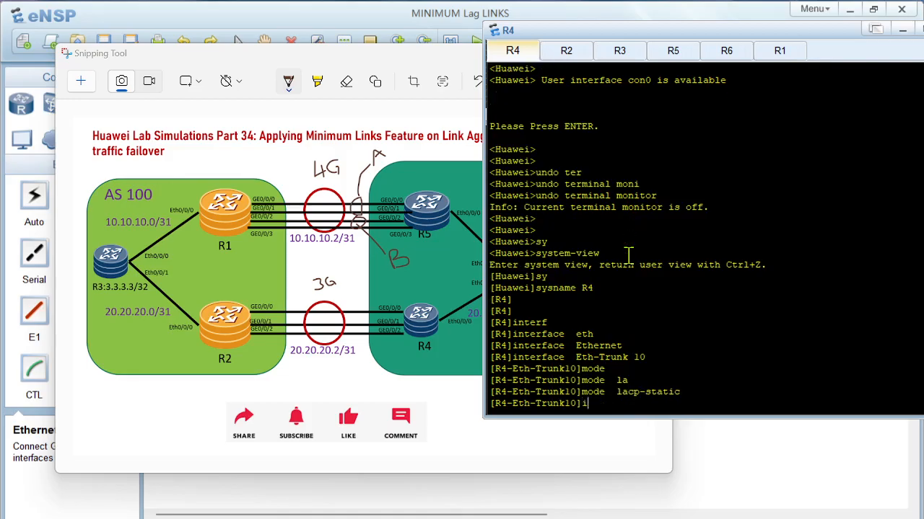
{"action": "key", "text": "Tab"}
{"action": "type", "text": "2"}
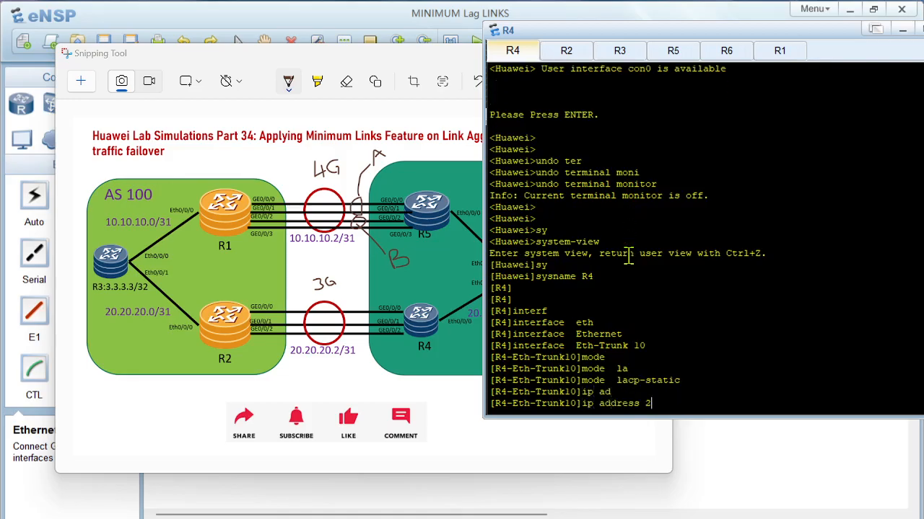
{"action": "type", "text": "0.20.20.3 31"}
{"action": "key", "text": "Return"}
{"action": "key", "text": "Return"}
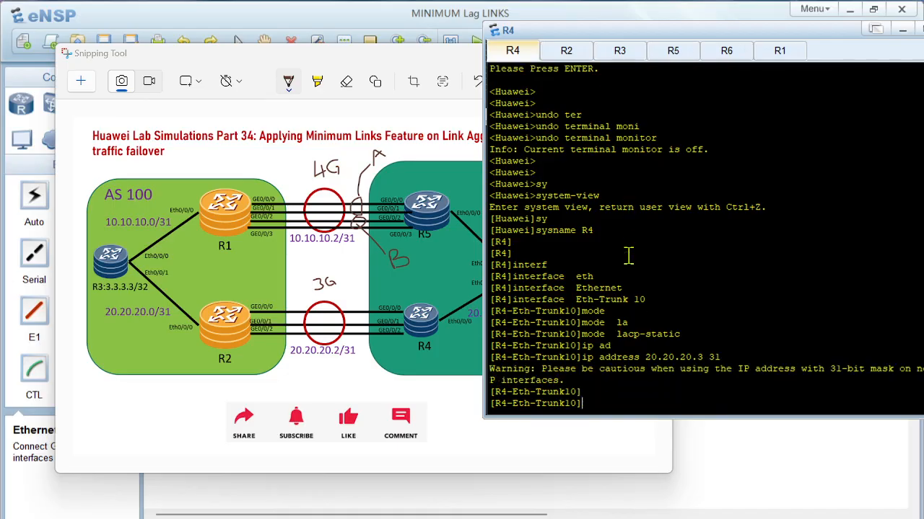
Step: Add GigabitEthernet 0/0/0 to 0/0/2 as member ports of R4's Eth-Trunk 10
{"action": "type", "text": "tru"}
{"action": "key", "text": "Tab"}
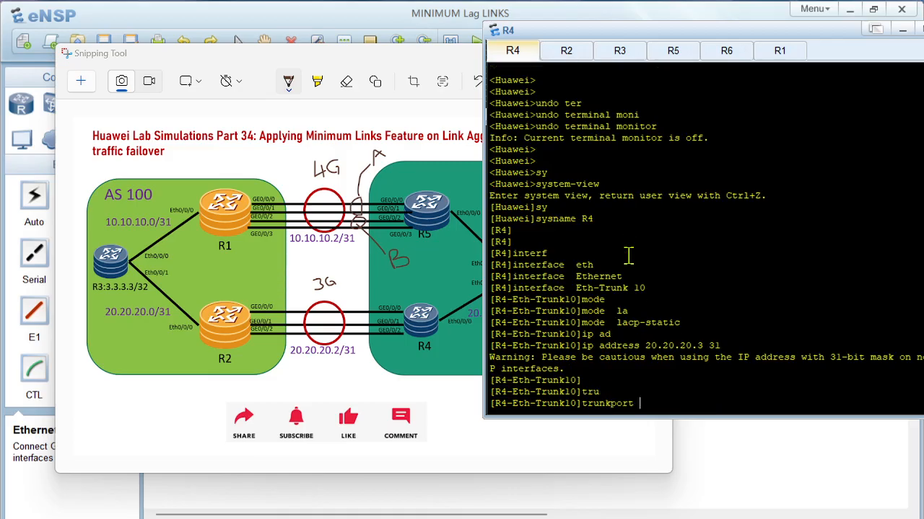
{"action": "type", "text": "Gi"}
{"action": "key", "text": "Tab"}
{"action": "type", "text": "0/"}
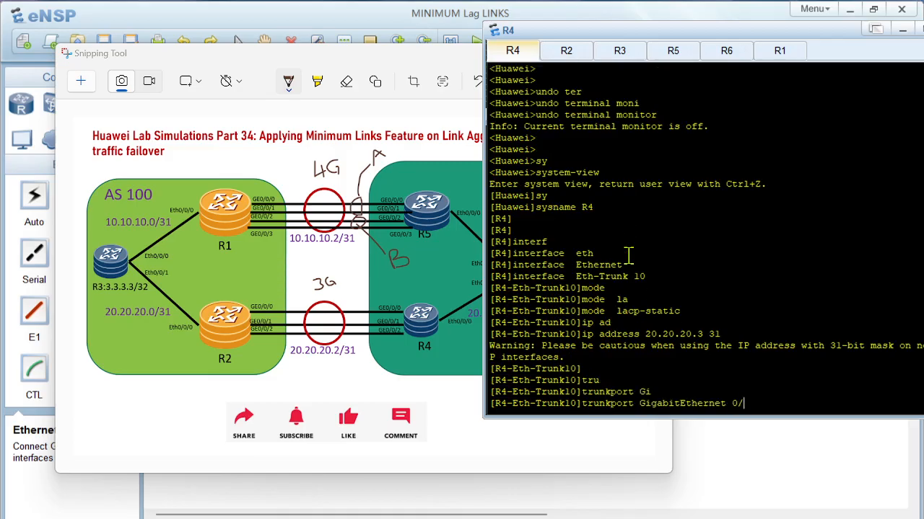
{"action": "type", "text": "0/0"}
{"action": "type", "text": " to Gi"}
{"action": "key", "text": "Tab"}
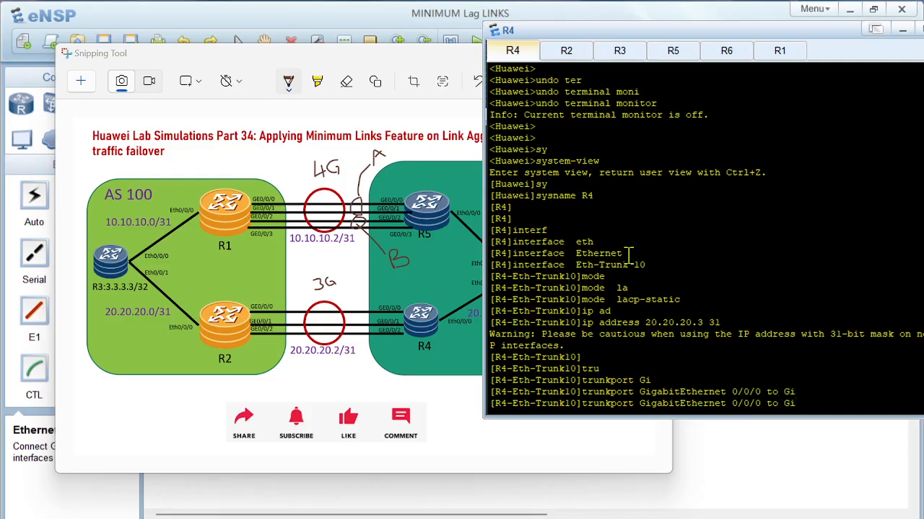
{"action": "key", "text": "BackSpace"}
{"action": "key", "text": "BackSpace"}
{"action": "type", "text": "0/0/2"}
{"action": "key", "text": "Return"}
{"action": "key", "text": "Return"}
{"action": "key", "text": "Return"}
Step: Display the current configuration of R4's Eth-Trunk 10 to check its IP address and mode
{"action": "type", "text": "dis t"}
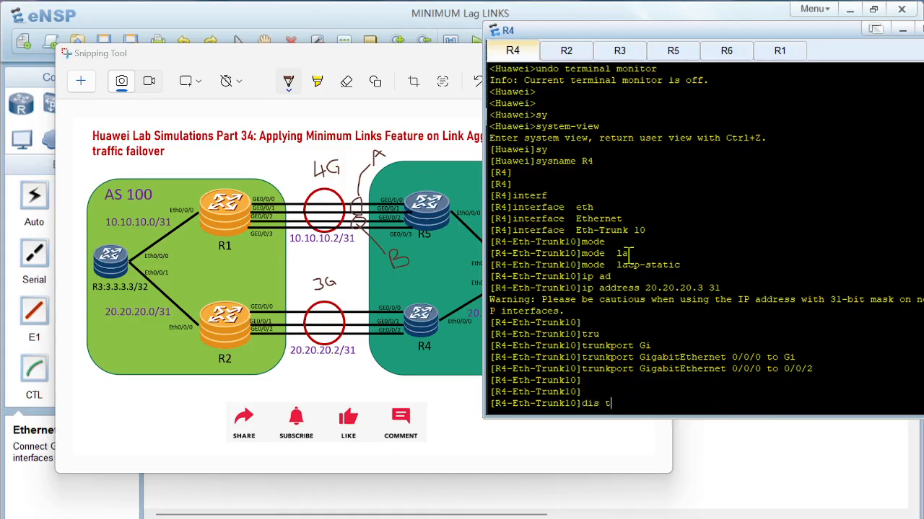
{"action": "type", "text": "his"}
{"action": "key", "text": "Return"}
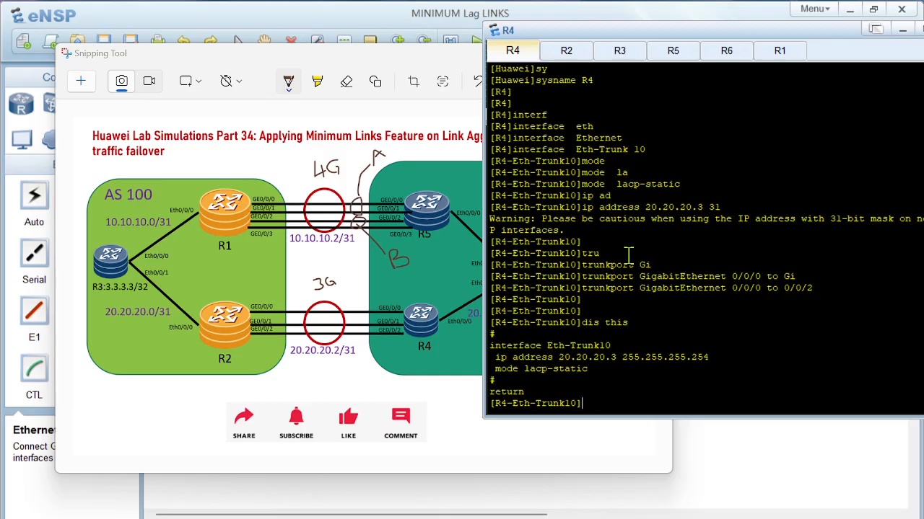
Step: Leave the Eth-Trunk 10 view on R4 and enter the interface view of Ethernet0/0/0
{"action": "type", "text": "quit"}
{"action": "key", "text": "Return"}
{"action": "key", "text": "Return"}
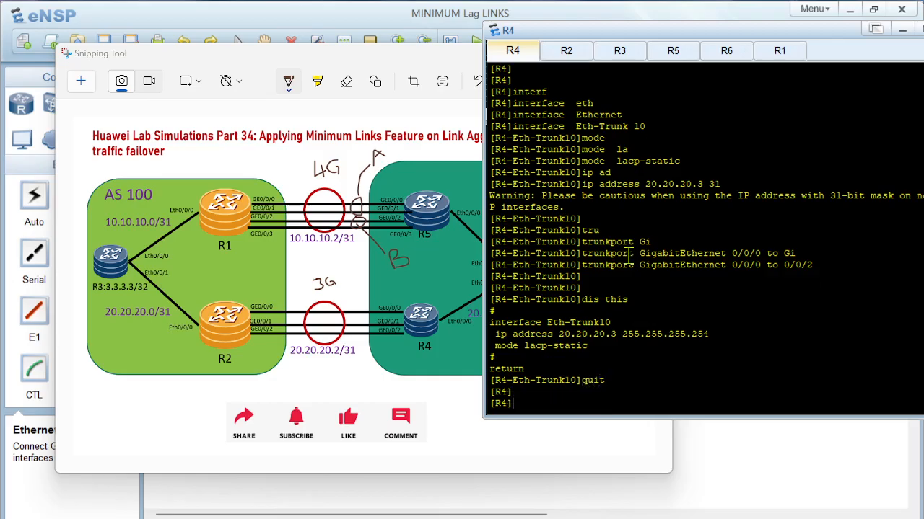
{"action": "type", "text": "interf"}
{"action": "key", "text": "Tab"}
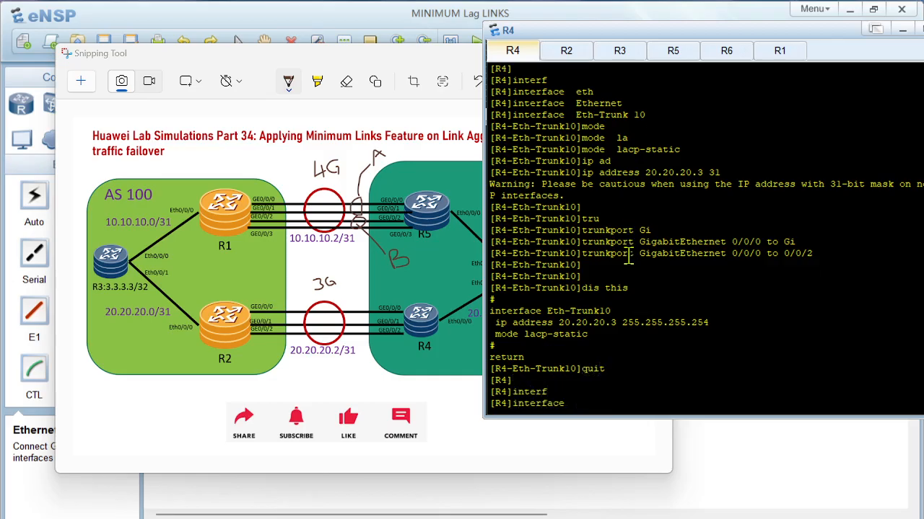
{"action": "type", "text": "eth"}
{"action": "key", "text": "Tab"}
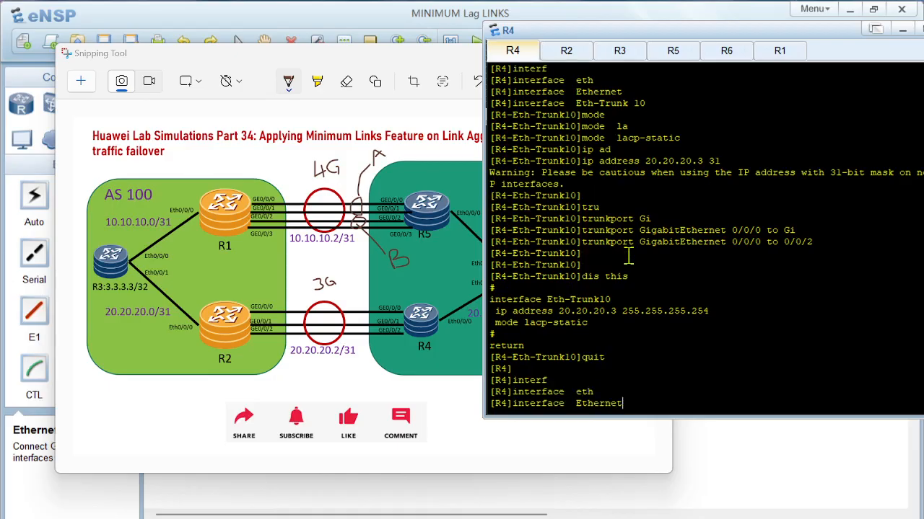
{"action": "type", "text": "0/0/0"}
{"action": "key", "text": "Return"}
Step: Assign IP address 20.20.20.4 with a 31-bit mask to R4's Ethernet0/0/0, moving the console aside to uncover the R4-to-R6 subnet label
{"action": "type", "text": "ip ad"}
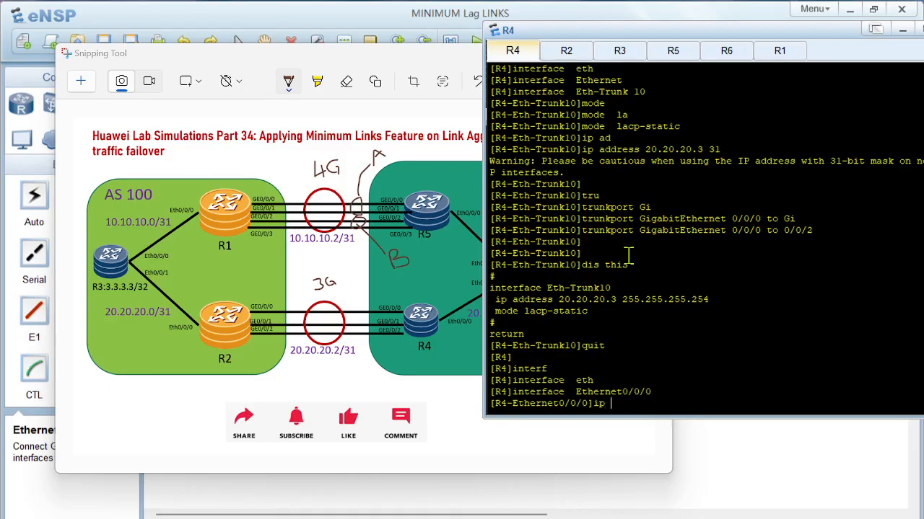
{"action": "key", "text": "Tab"}
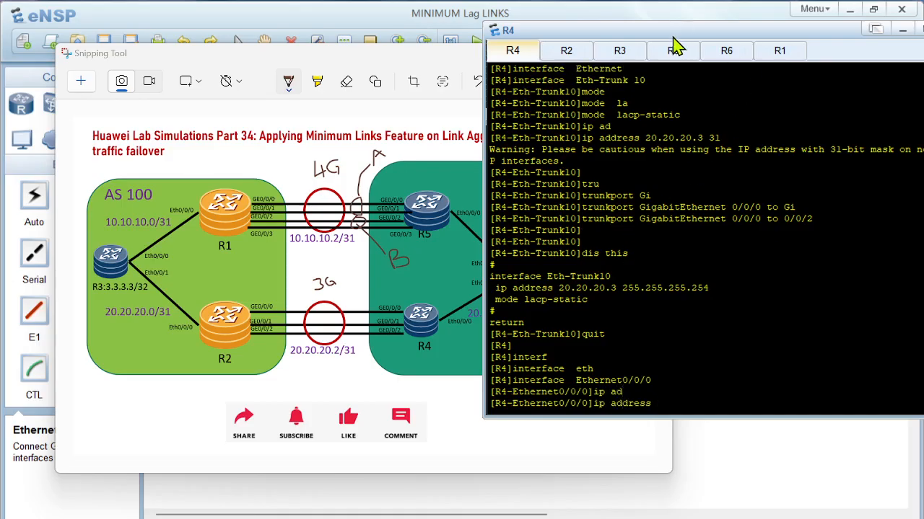
{"action": "left_click_drag", "start_coordinate": [673, 35], "coordinate": [719, 52]}
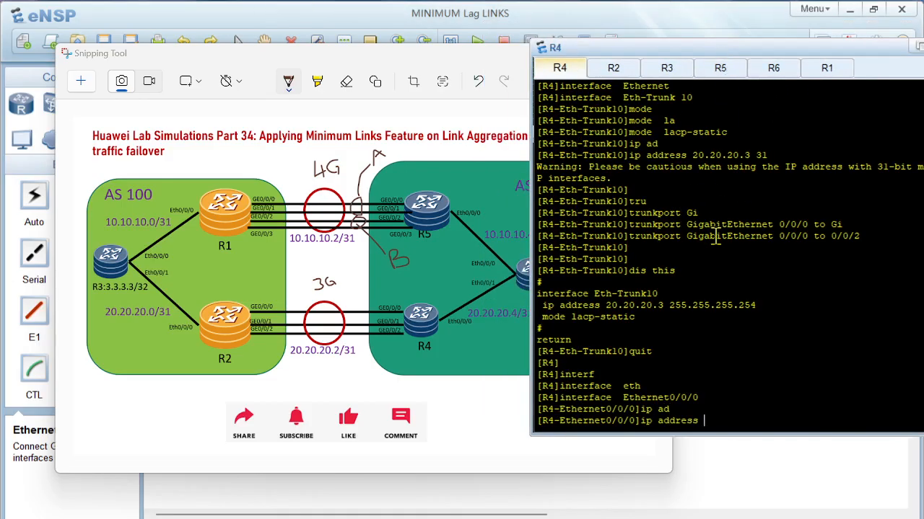
{"action": "type", "text": "2"}
{"action": "type", "text": "0.20.4 31"}
{"action": "key", "text": "Return"}
{"action": "key", "text": "Return"}
{"action": "key", "text": "Return"}
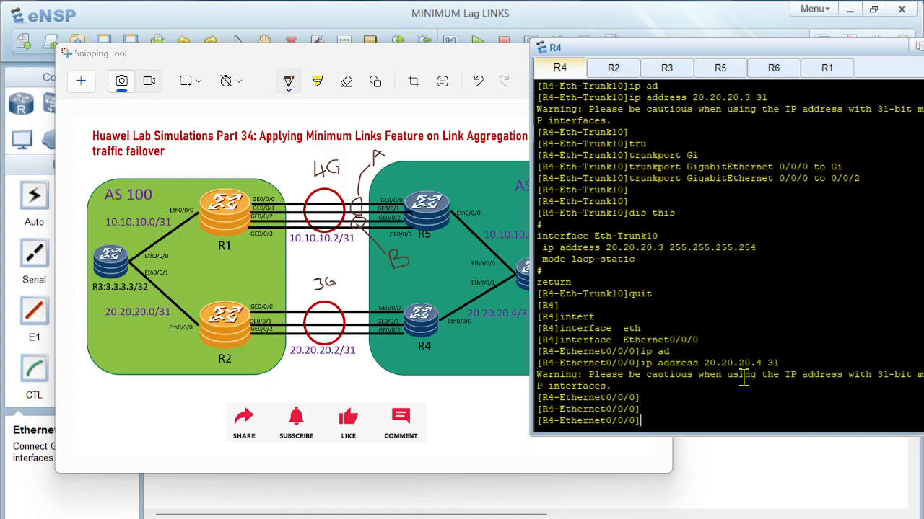
Step: Switch to the R2 console, leave Ethernet0/0/0 and enter the interface view of GigabitEthernet 0/0/0
{"action": "left_click", "coordinate": [614, 71]}
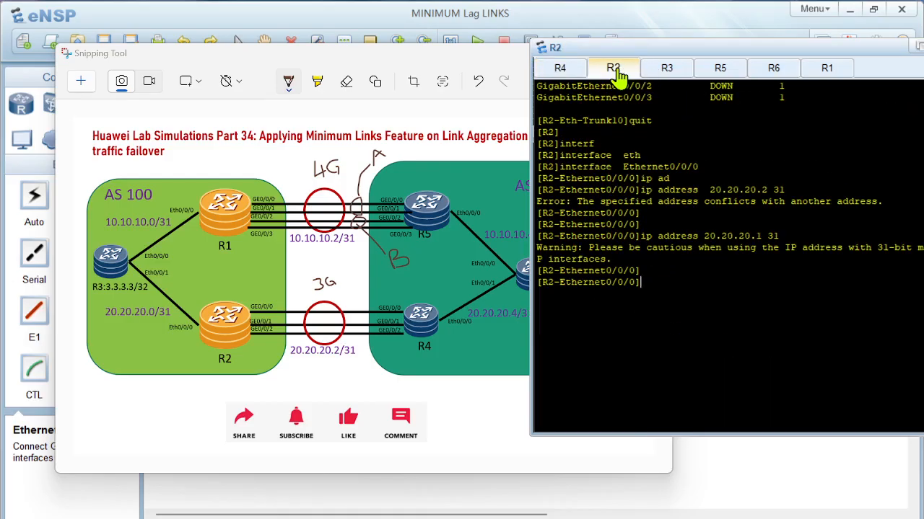
{"action": "key", "text": "Return"}
{"action": "key", "text": "Return"}
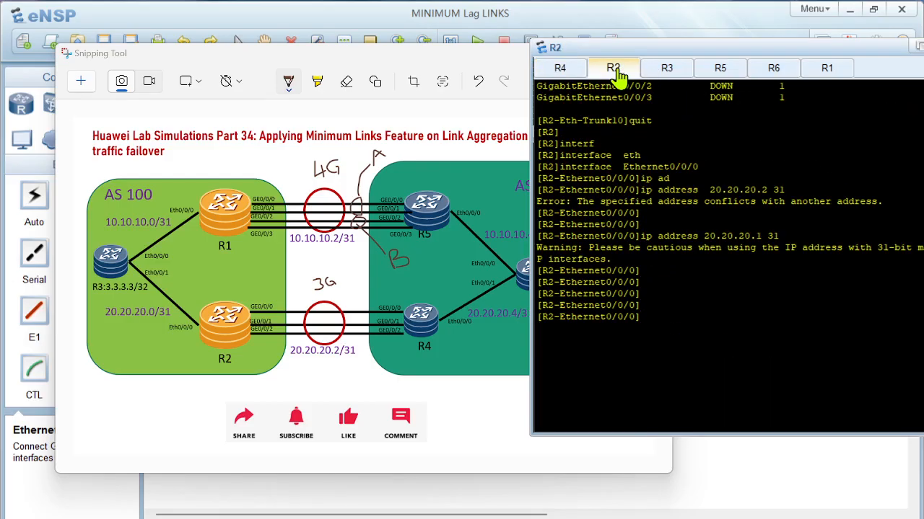
{"action": "type", "text": "quit"}
{"action": "key", "text": "Return"}
{"action": "type", "text": "interf"}
{"action": "key", "text": "Tab"}
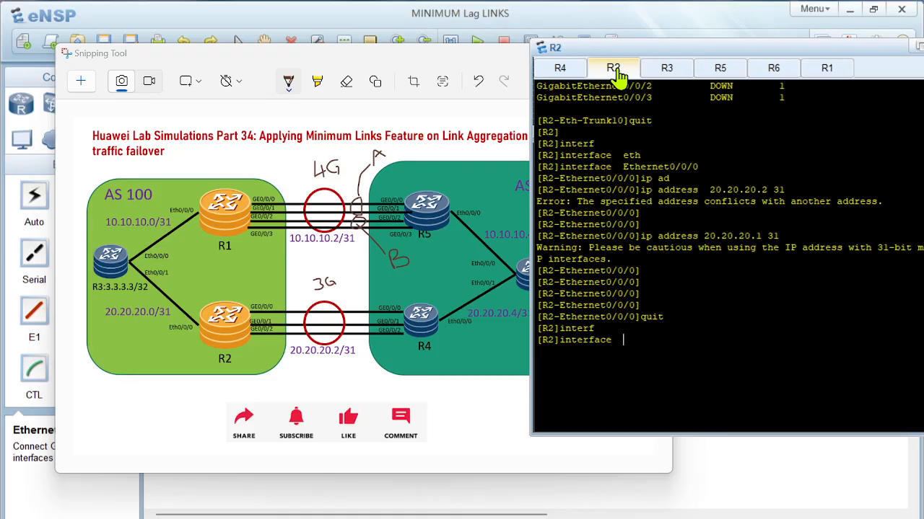
{"action": "type", "text": "gabi"}
{"action": "key", "text": "Tab"}
{"action": "type", "text": "0"}
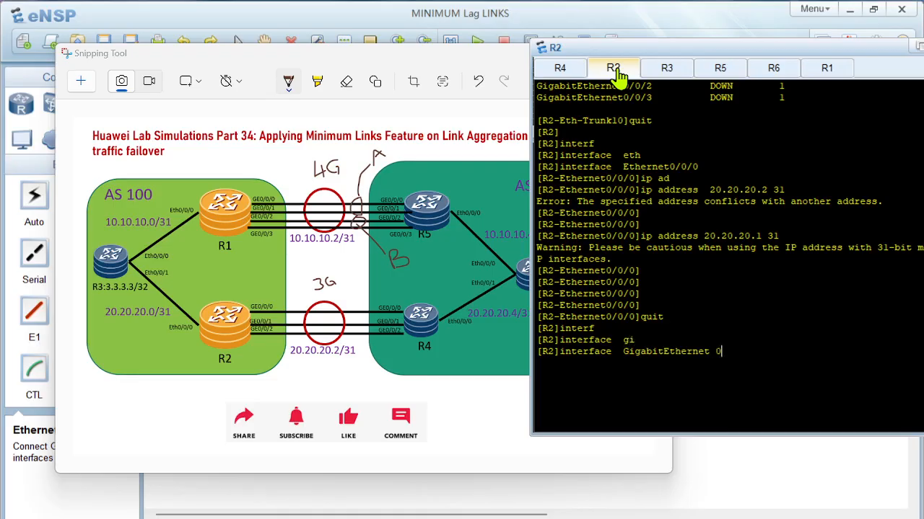
{"action": "type", "text": "/0/0/"}
{"action": "key", "text": "Return"}
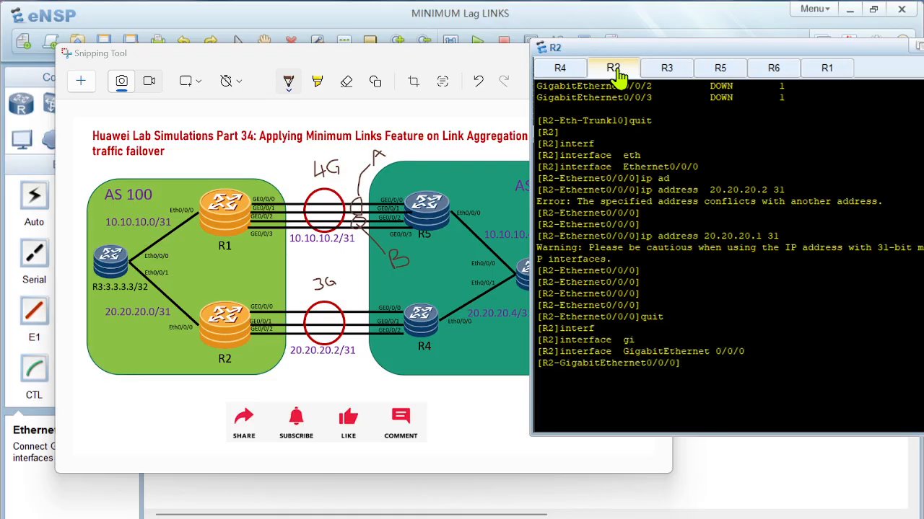
Step: Remove R2's GigabitEthernet 0/0/0 from its Eth-Trunk
{"action": "type", "text": "undo eth"}
{"action": "key", "text": "Tab"}
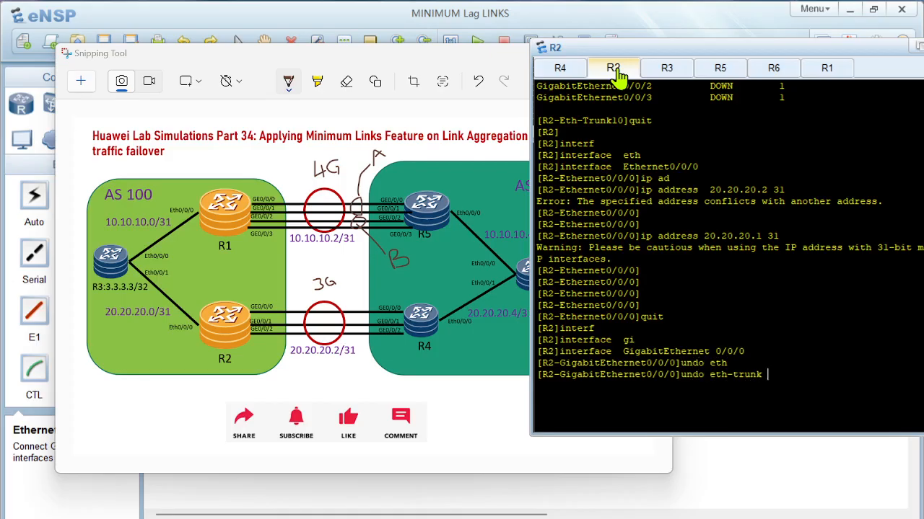
{"action": "key", "text": "Return"}
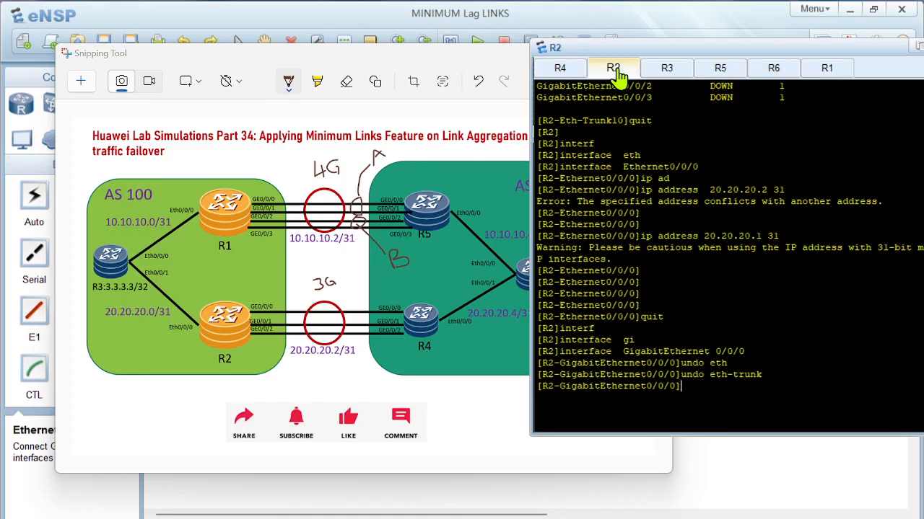
{"action": "key", "text": "Return"}
{"action": "key", "text": "Return"}
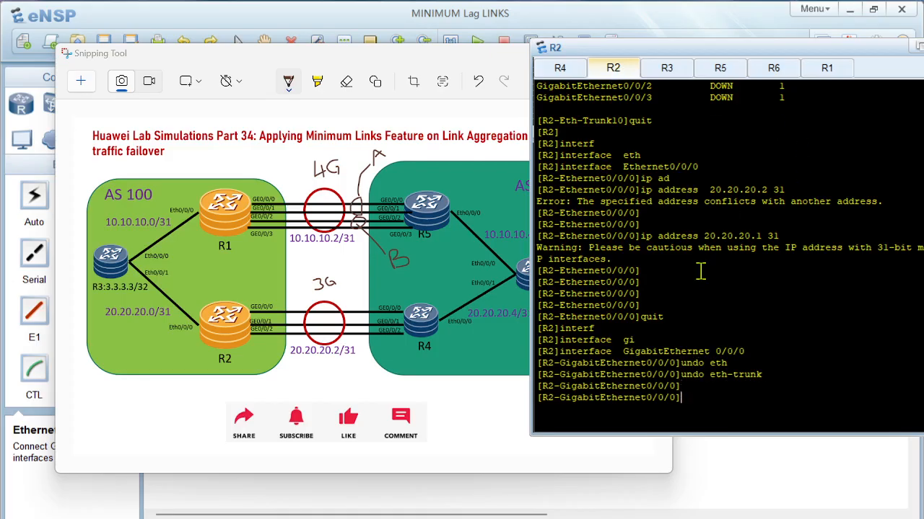
Step: Display the interface details of Eth-Trunk 10 on R2 and examine its state and maximal bandwidth
{"action": "type", "text": "displ"}
{"action": "key", "text": "Tab"}
{"action": "type", "text": "interf"}
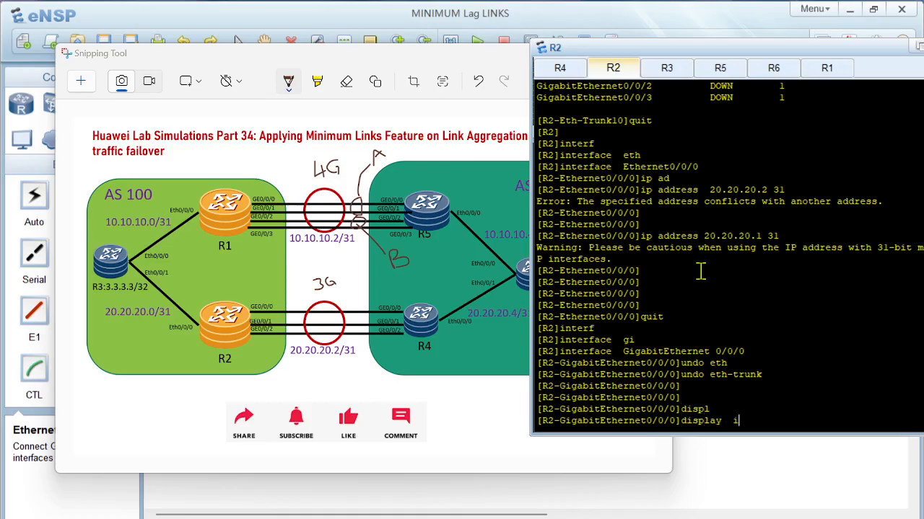
{"action": "key", "text": "Tab"}
{"action": "type", "text": "eth"}
{"action": "key", "text": "Tab"}
{"action": "key", "text": "Tab"}
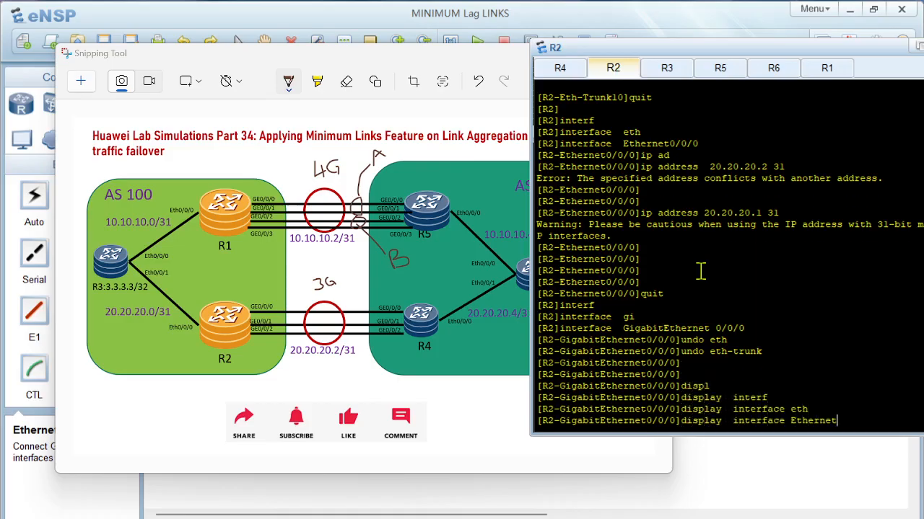
{"action": "type", "text": "10"}
{"action": "key", "text": "Return"}
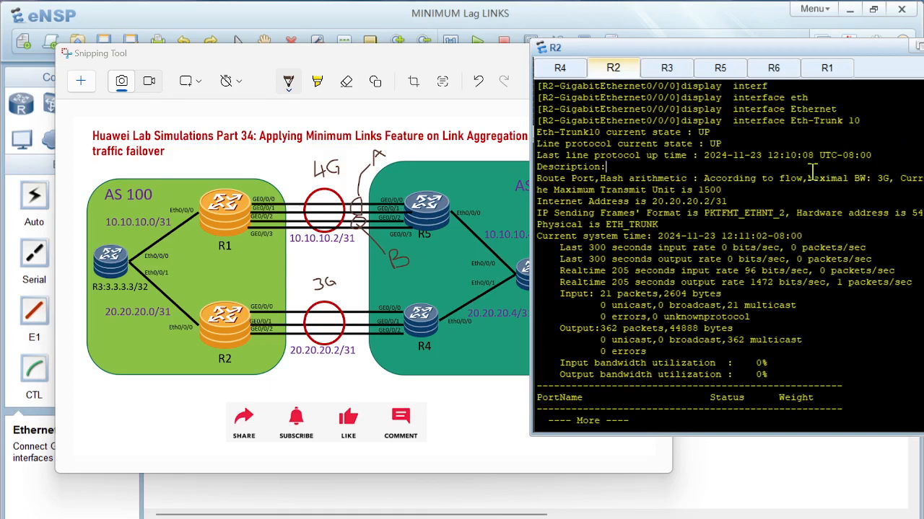
{"action": "left_click_drag", "start_coordinate": [606, 166], "coordinate": [891, 185]}
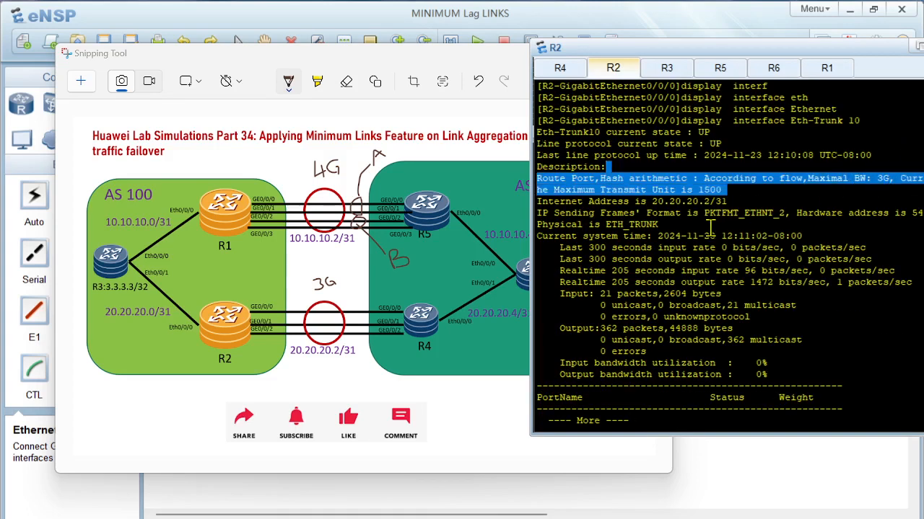
{"action": "left_click", "coordinate": [687, 235]}
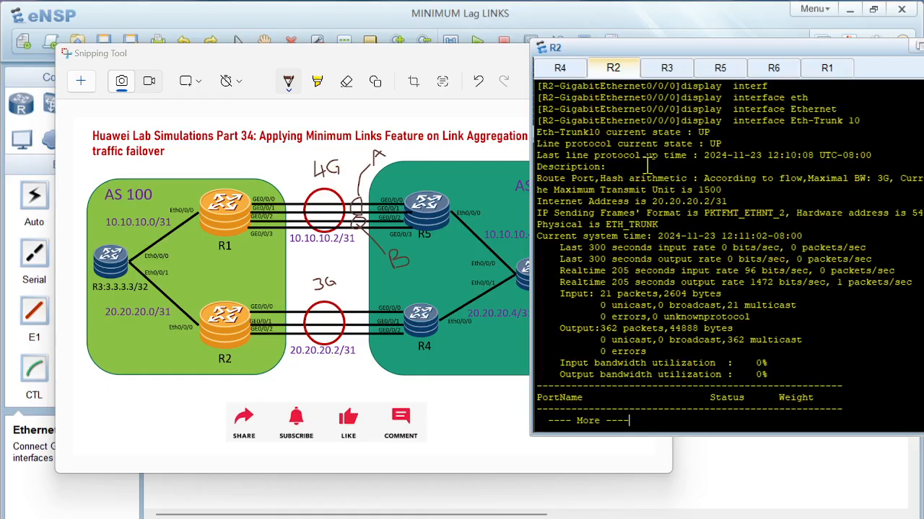
Step: Switch to the R5 console and turn off terminal monitoring
{"action": "left_click", "coordinate": [722, 69]}
{"action": "key", "text": "Return"}
{"action": "key", "text": "Return"}
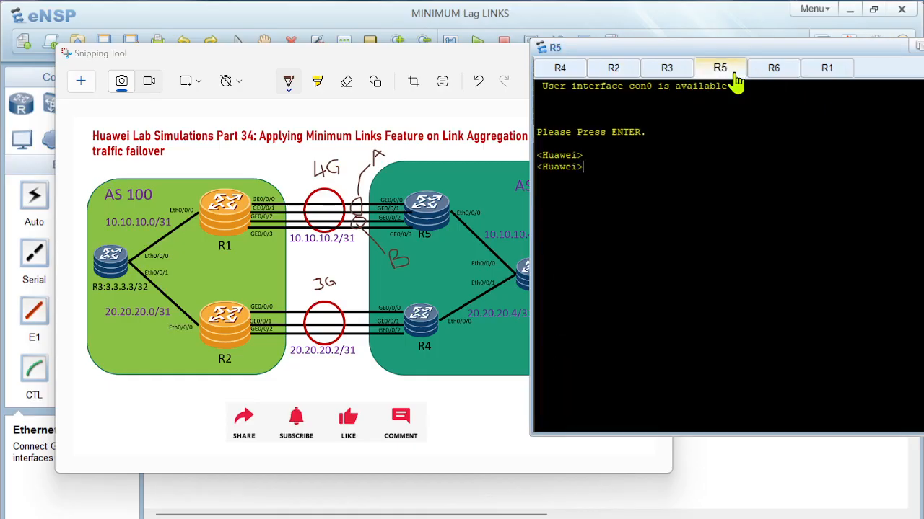
{"action": "type", "text": "undo ter"}
{"action": "key", "text": "Tab"}
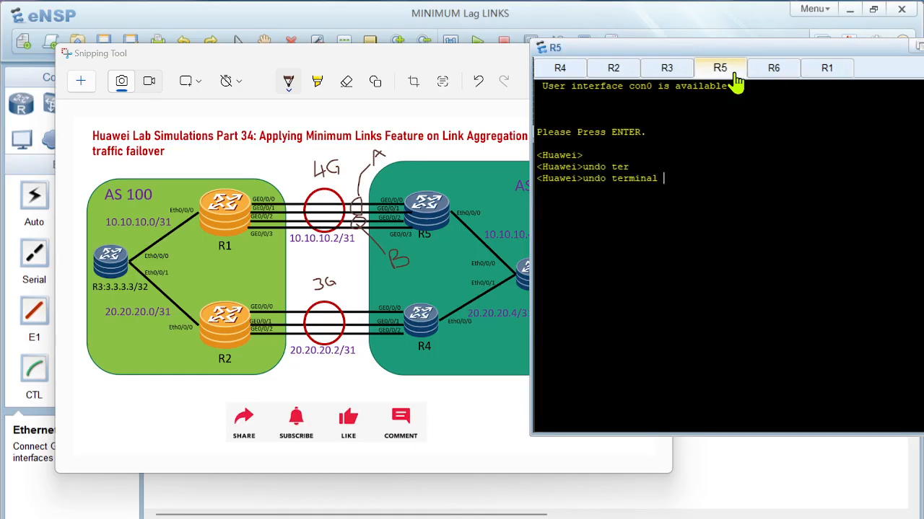
{"action": "type", "text": "moni"}
{"action": "key", "text": "Tab"}
{"action": "key", "text": "Return"}
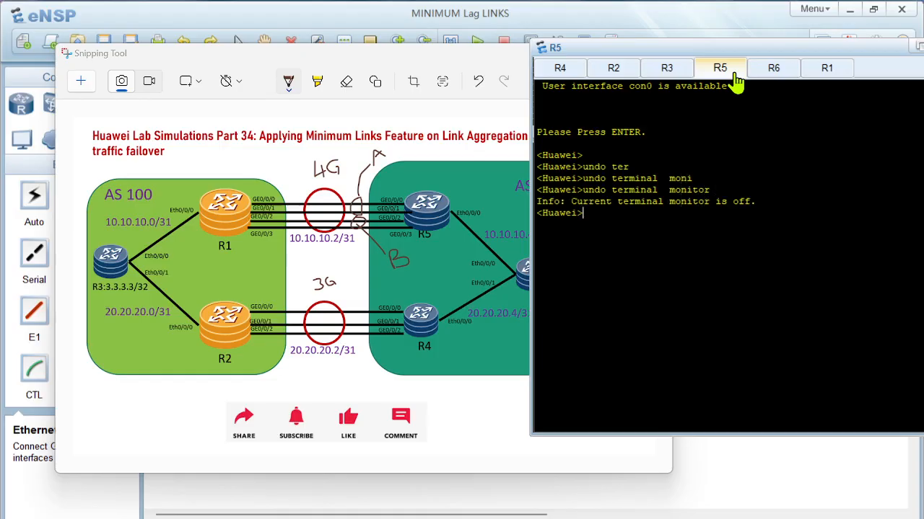
Step: Enter system view on the R5 console and set the router's system name to R5
{"action": "key", "text": "Return"}
{"action": "key", "text": "Return"}
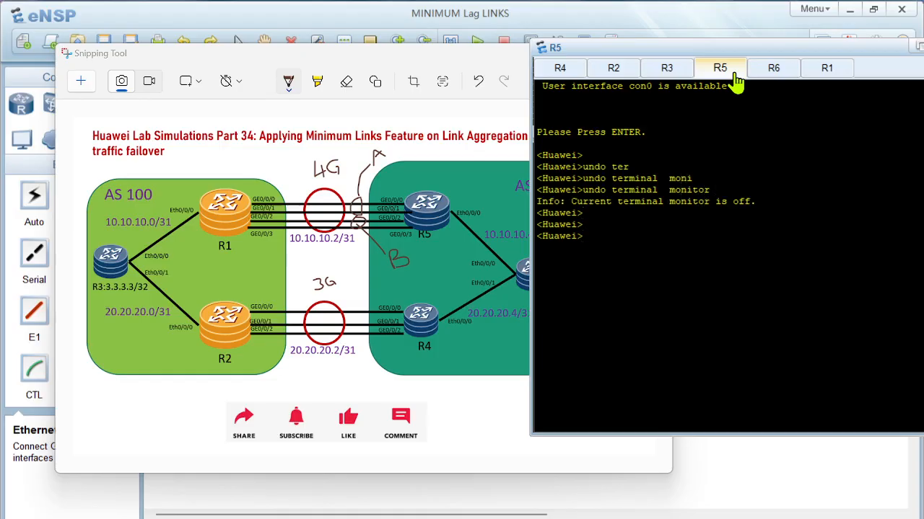
{"action": "type", "text": "sy"}
{"action": "key", "text": "Return"}
{"action": "key", "text": "Return"}
{"action": "type", "text": "sy"}
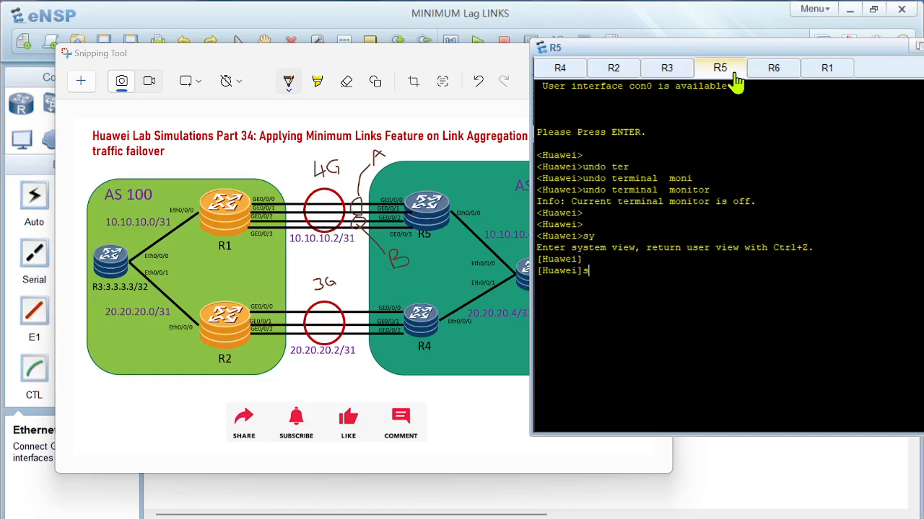
{"action": "key", "text": "Tab"}
{"action": "type", "text": "R5"}
{"action": "key", "text": "Return"}
{"action": "key", "text": "Return"}
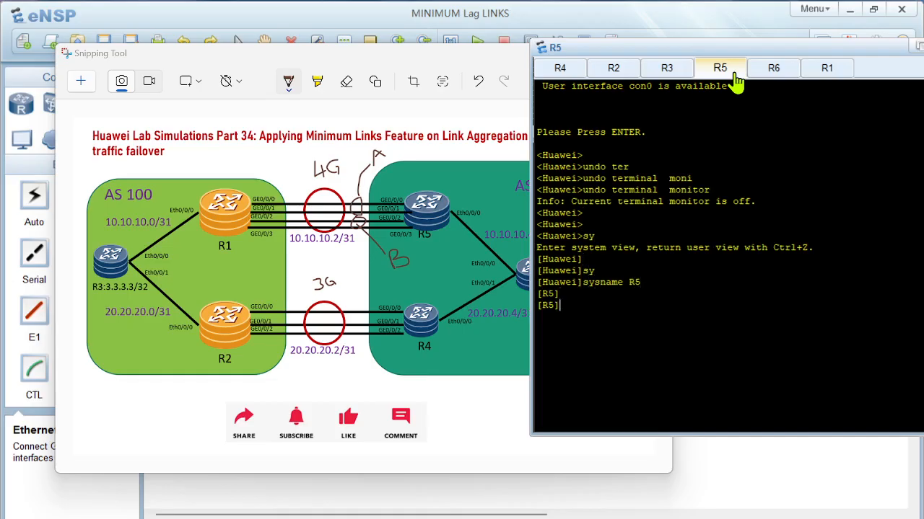
Step: Create interface Eth-Trunk 10 on R5 and enter its interface view
{"action": "type", "text": "interf"}
{"action": "key", "text": "Tab"}
{"action": "type", "text": "e"}
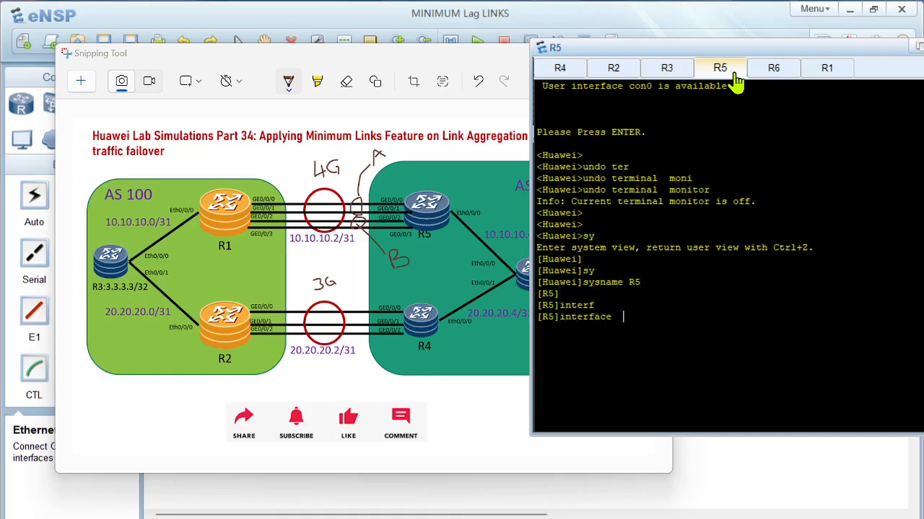
{"action": "type", "text": "th"}
{"action": "key", "text": "Tab"}
{"action": "key", "text": "Tab"}
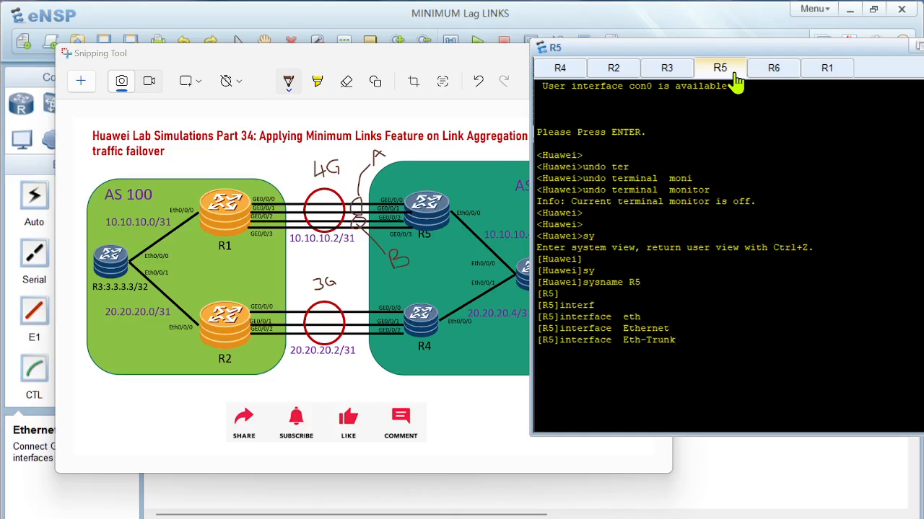
{"action": "type", "text": "10"}
{"action": "key", "text": "Return"}
Step: Set R5's Eth-Trunk 10 to lacp-static mode
{"action": "type", "text": "mode"}
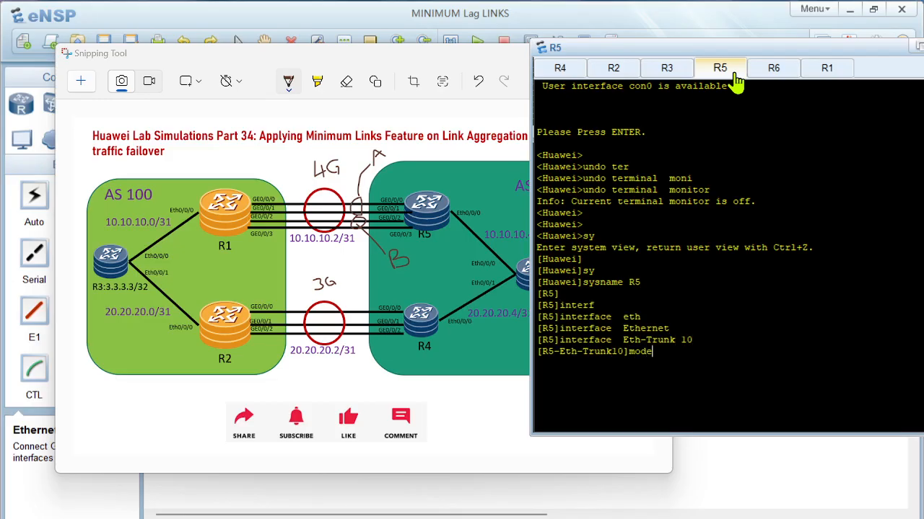
{"action": "key", "text": "Tab"}
{"action": "type", "text": "las"}
{"action": "key", "text": "Tab"}
{"action": "key", "text": "BackSpace"}
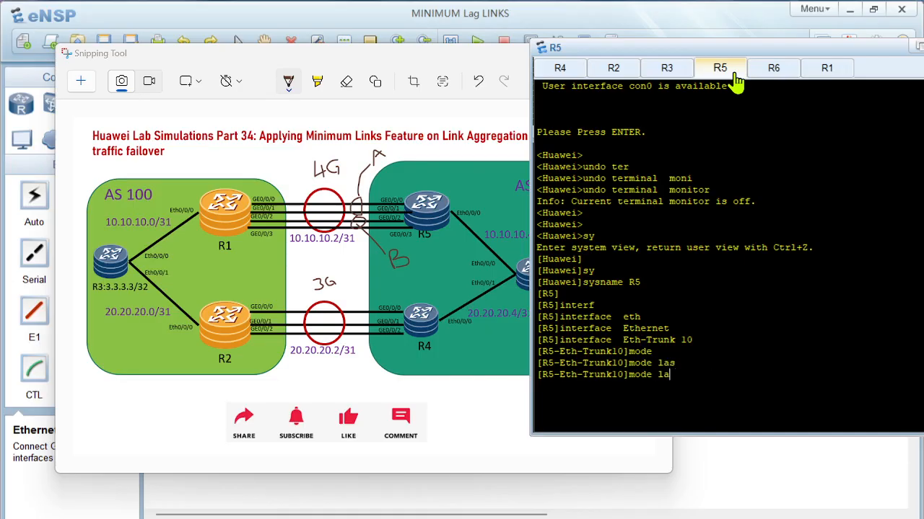
{"action": "type", "text": "c"}
{"action": "key", "text": "Tab"}
{"action": "key", "text": "Return"}
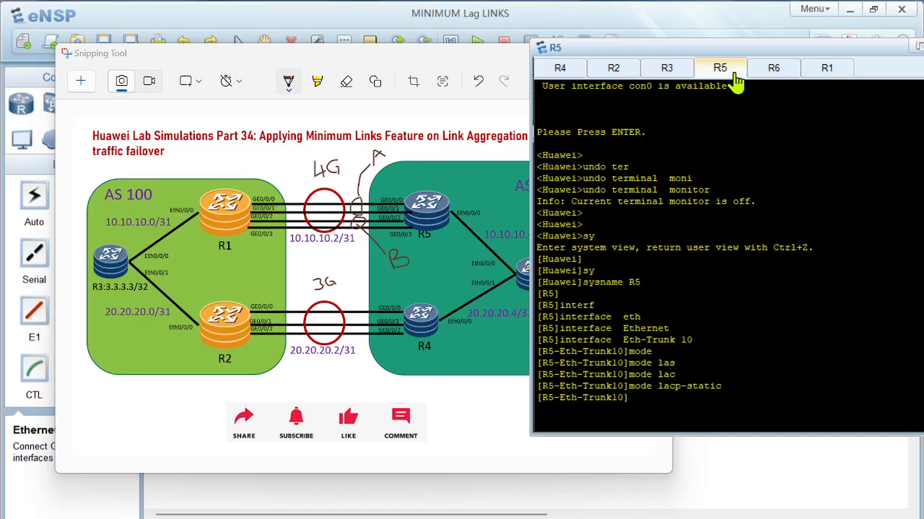
Step: Assign IP address 10.10.10.3 with a 31-bit mask to Eth-Trunk 10 on R5
{"action": "type", "text": "ip ad"}
{"action": "key", "text": "Tab"}
{"action": "type", "text": "10.10"}
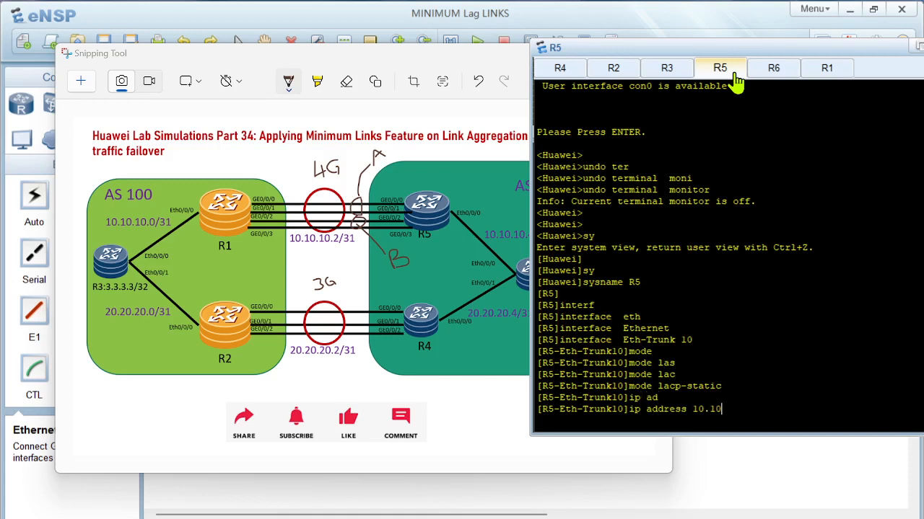
{"action": "type", "text": ".10.3 31"}
{"action": "key", "text": "Return"}
{"action": "key", "text": "Return"}
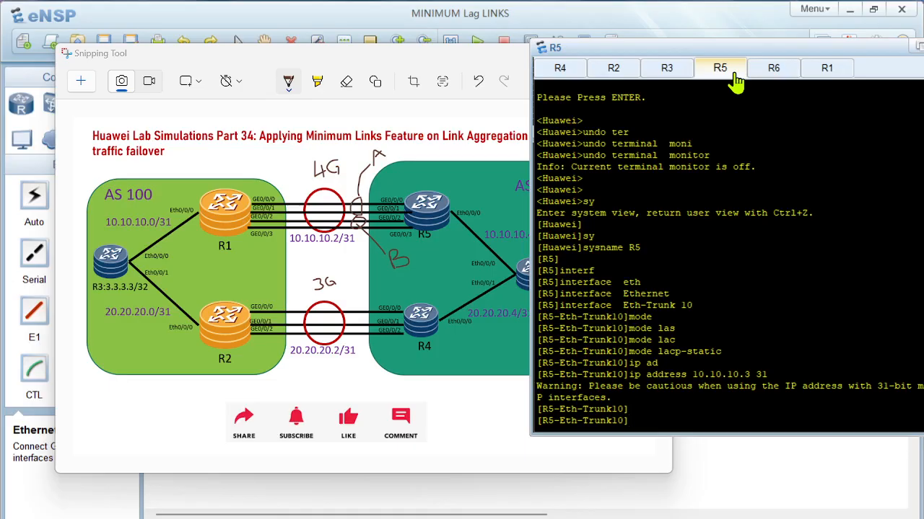
{"action": "key", "text": "Return"}
{"action": "key", "text": "Return"}
Step: Add GigabitEthernet 0/0/0 to 0/0/3 as trunk ports of R5's Eth-Trunk 10, display its configuration and return to system view
{"action": "type", "text": "tru"}
{"action": "key", "text": "Tab"}
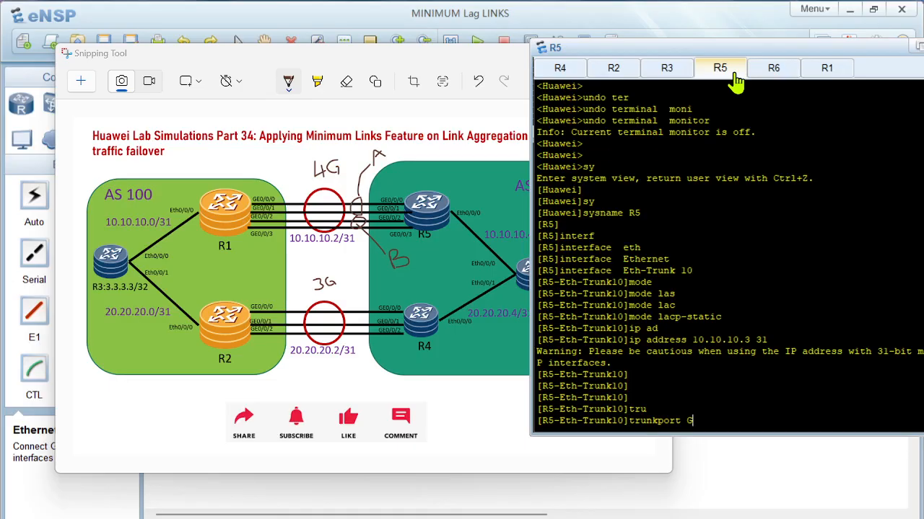
{"action": "type", "text": "Gi"}
{"action": "key", "text": "Tab"}
{"action": "type", "text": "0/"}
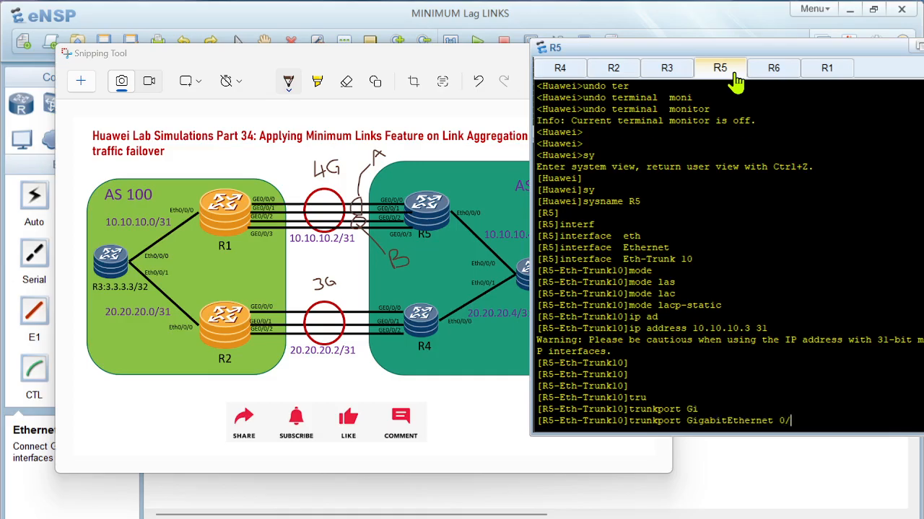
{"action": "type", "text": "0/0 to 0/0/3"}
{"action": "key", "text": "Return"}
{"action": "key", "text": "Return"}
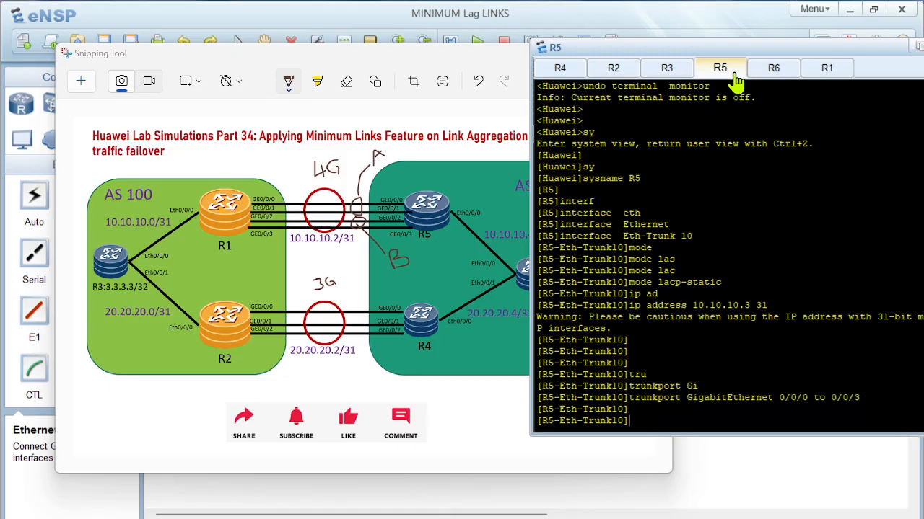
{"action": "type", "text": "dis this"}
{"action": "key", "text": "Return"}
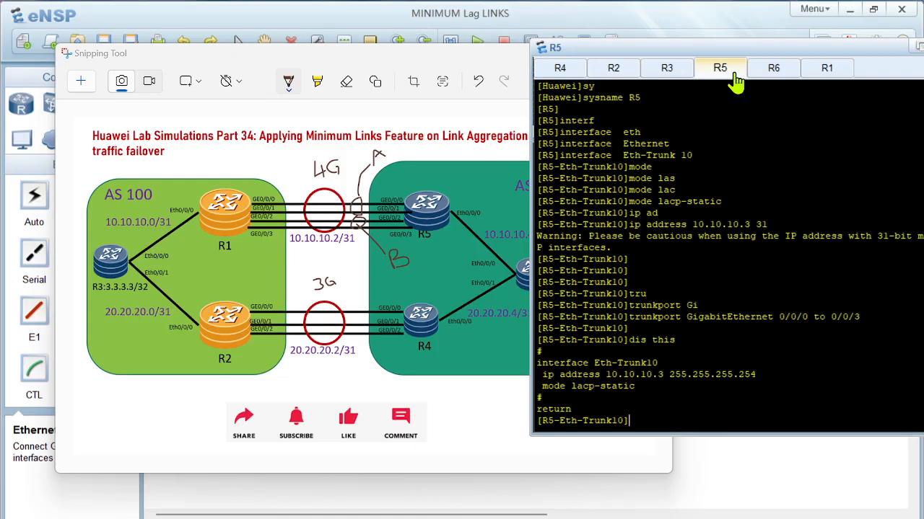
{"action": "type", "text": "quit"}
{"action": "key", "text": "Return"}
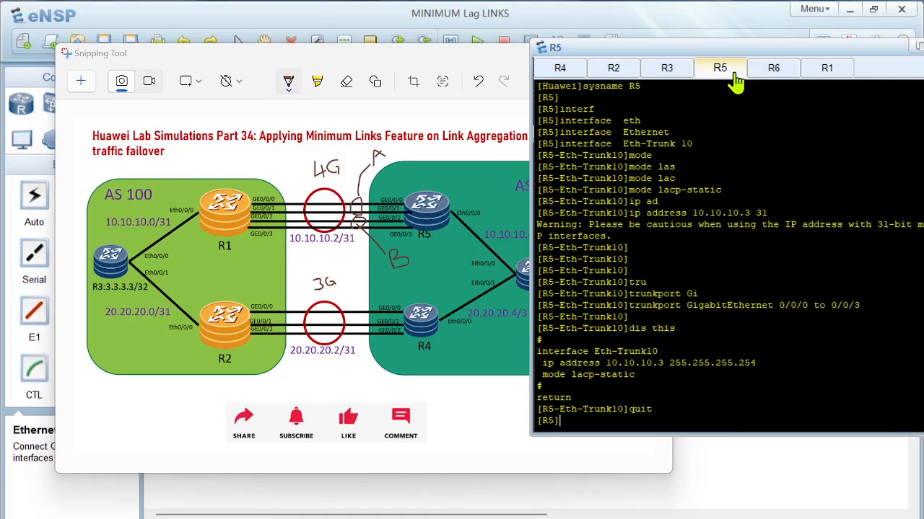
Step: Assign IP address 10.10.10.4 with a 31-bit mask to Ethernet 0/0/0 on R5 and return to system view
{"action": "type", "text": "interf"}
{"action": "key", "text": "Tab"}
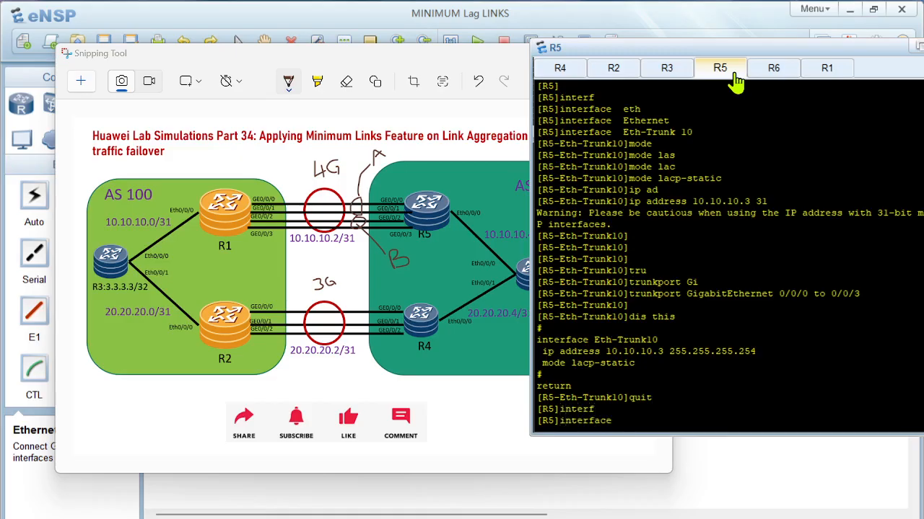
{"action": "type", "text": "eth"}
{"action": "key", "text": "Tab"}
{"action": "type", "text": "0"}
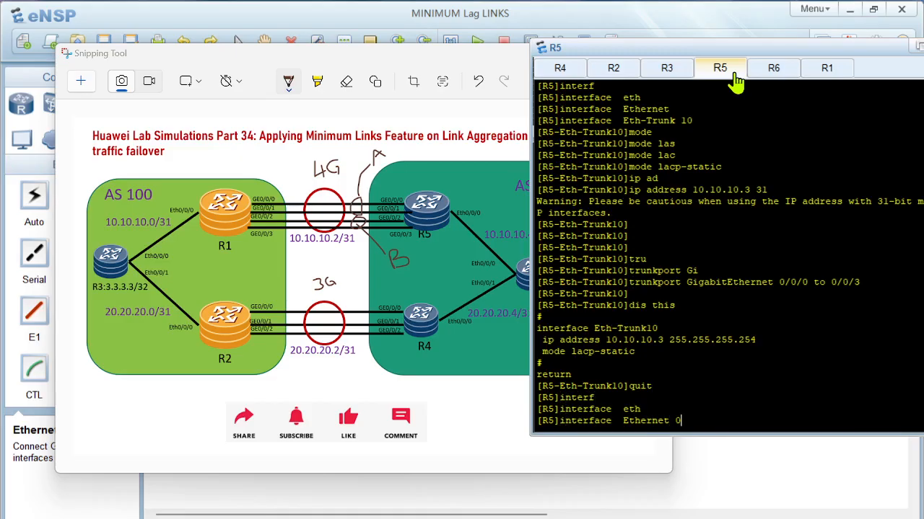
{"action": "type", "text": "/0/0"}
{"action": "key", "text": "Return"}
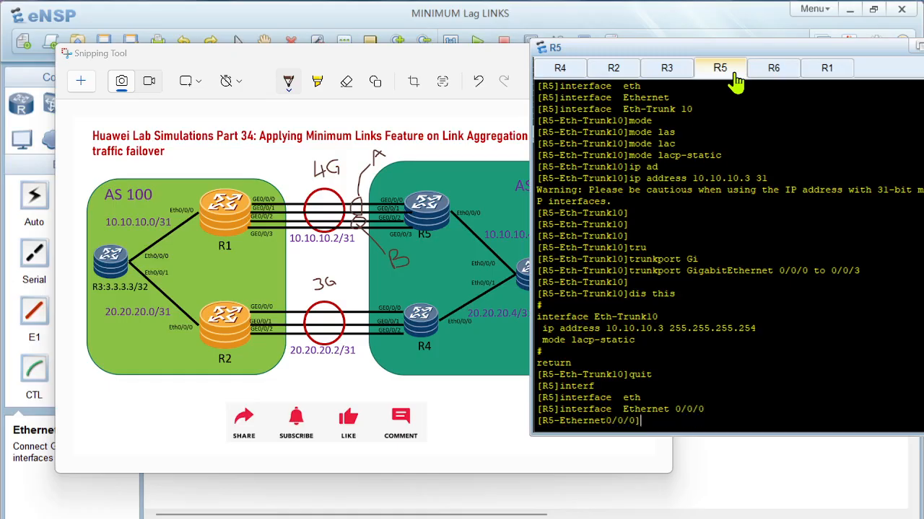
{"action": "type", "text": "ip ad"}
{"action": "key", "text": "Tab"}
{"action": "type", "text": "10"}
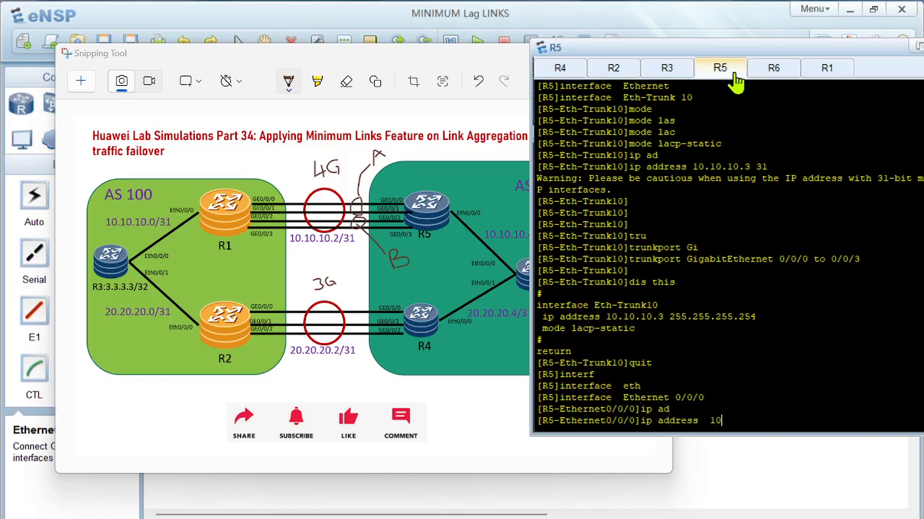
{"action": "type", "text": ".10.10.4 3"}
{"action": "type", "text": "1"}
{"action": "key", "text": "Return"}
{"action": "key", "text": "Return"}
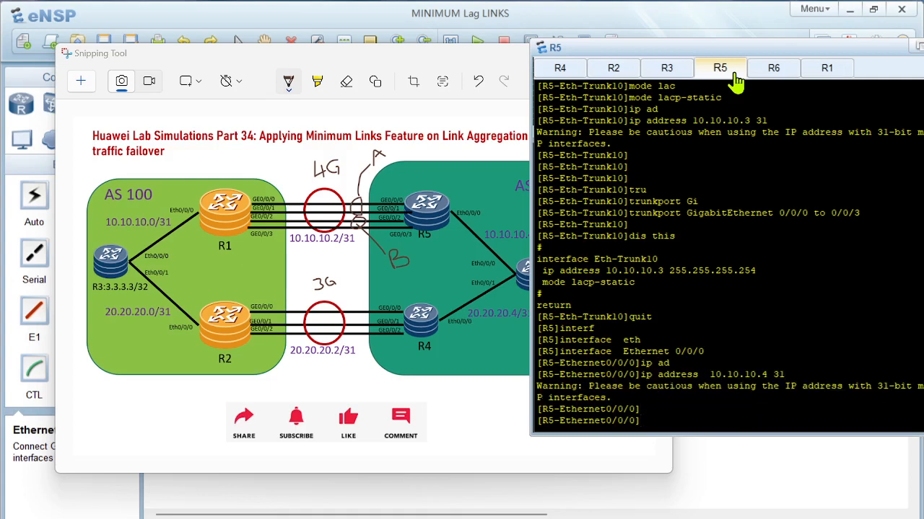
{"action": "type", "text": "quit"}
{"action": "key", "text": "Return"}
{"action": "key", "text": "Return"}
{"action": "key", "text": "Return"}
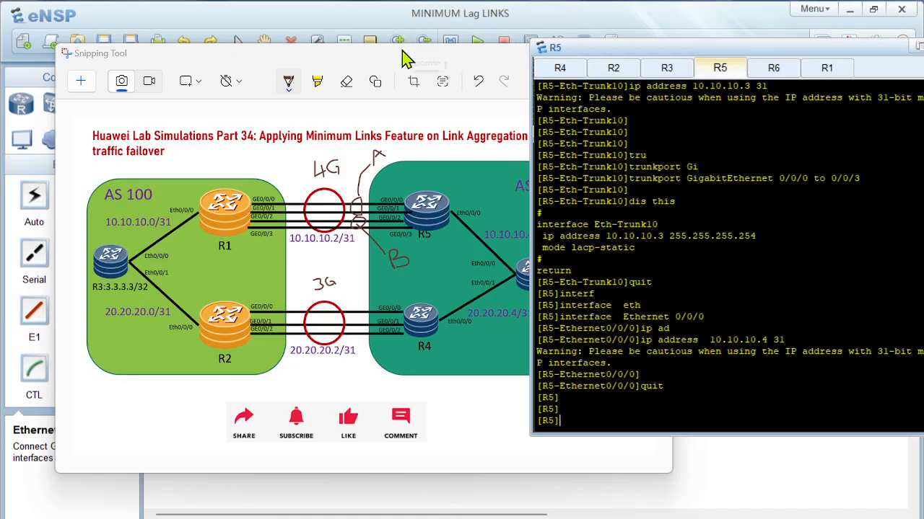
Step: Move the topology picture aside to show all of AS 200, switch to the R6 console and begin turning off terminal monitoring
{"action": "left_click_drag", "start_coordinate": [406, 60], "coordinate": [333, 71]}
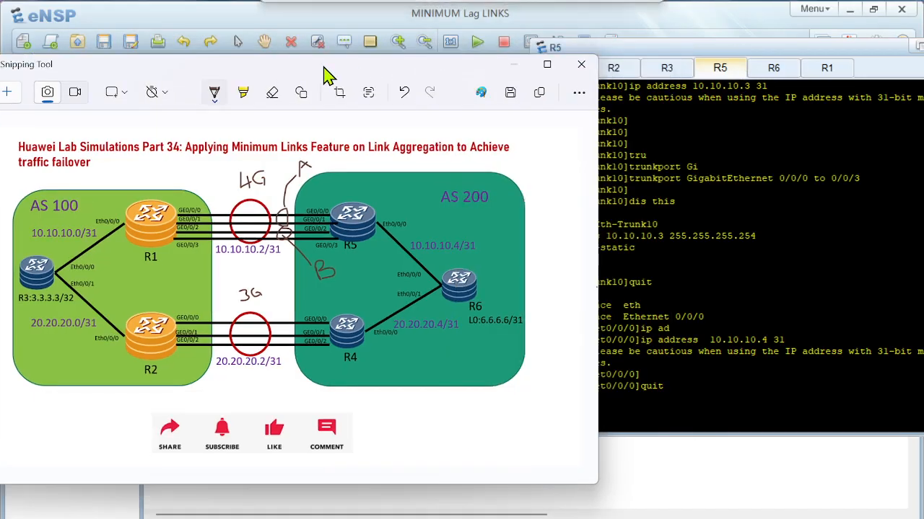
{"action": "left_click", "coordinate": [727, 150]}
{"action": "left_click", "coordinate": [773, 69]}
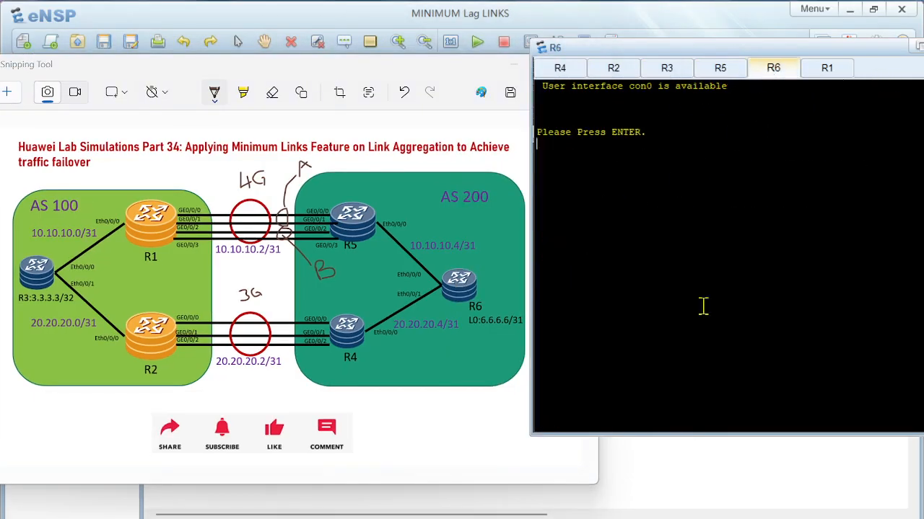
{"action": "key", "text": "Return"}
{"action": "key", "text": "Return"}
{"action": "type", "text": "undo ter"}
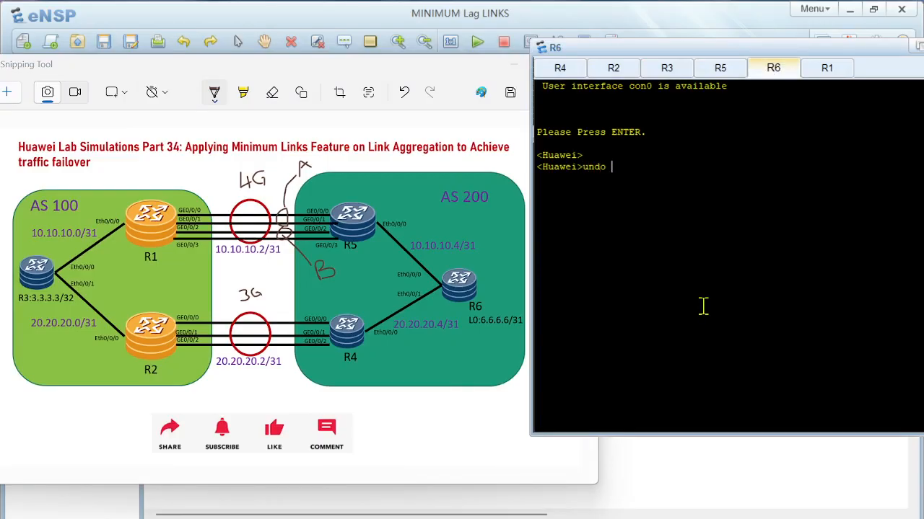
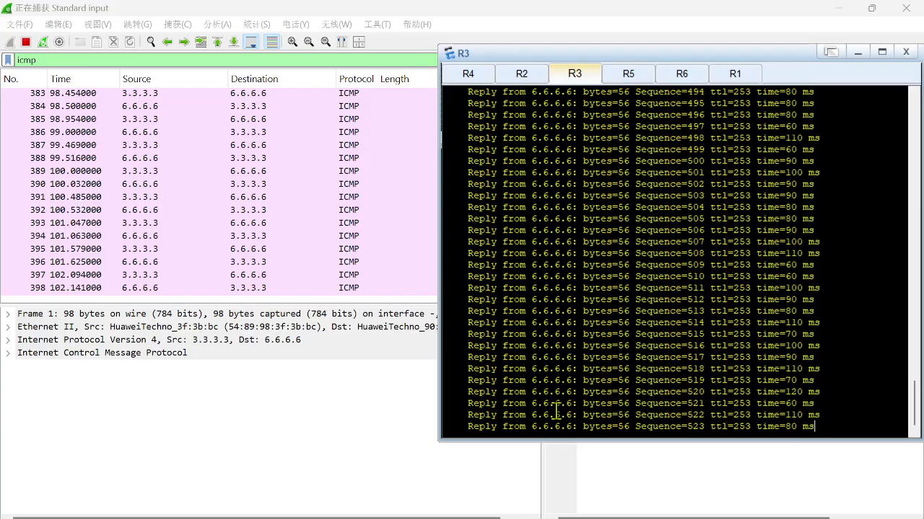
Step: Switch to the Wireshark capture containing the ICMP traffic and select echo request packet 393 from 3.3.3.3 to 6.6.6.6
{"action": "mouse_move", "coordinate": [583, 505]}
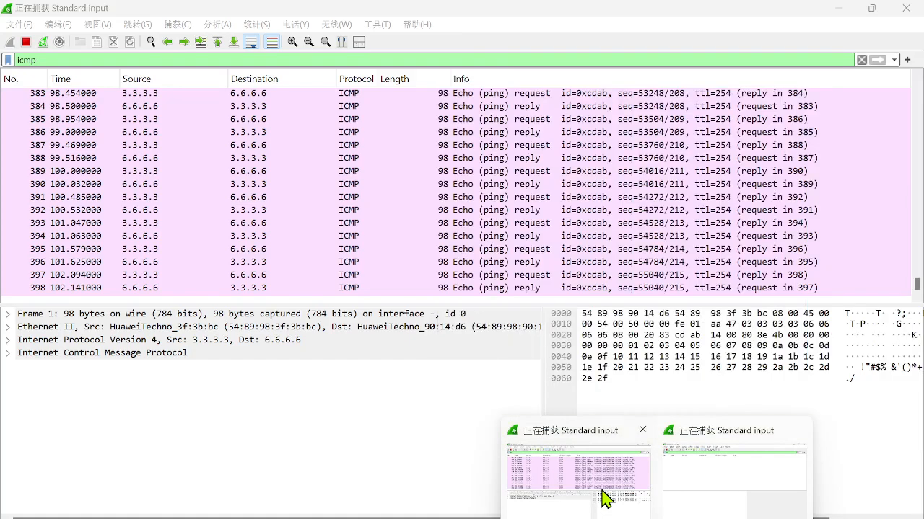
{"action": "left_click", "coordinate": [602, 497]}
{"action": "left_click", "coordinate": [563, 224]}
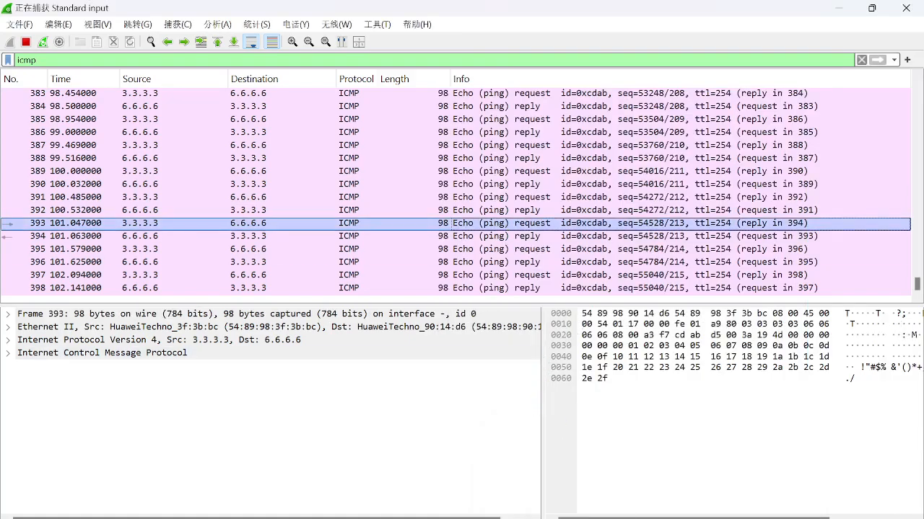
Step: Bring the Snipping Tool topology picture and the eNSP console window for R3 in front of the capture
{"action": "left_click", "coordinate": [594, 518]}
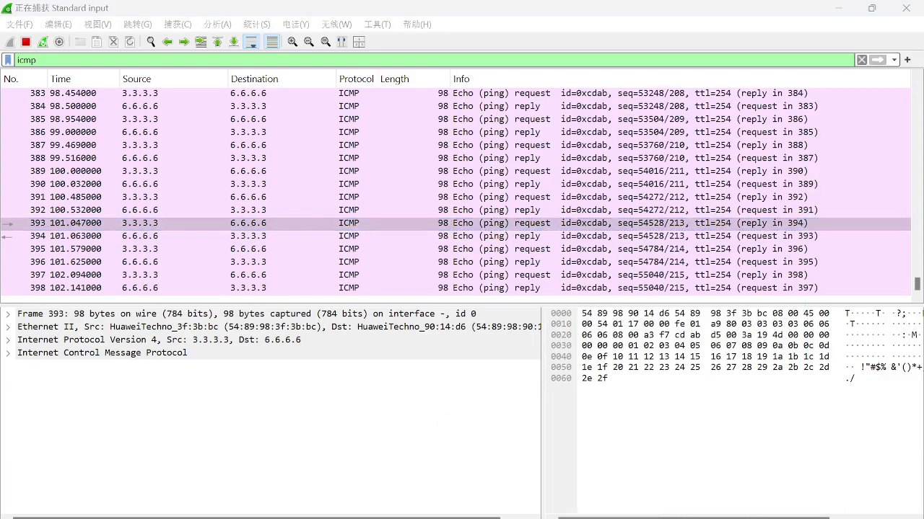
{"action": "right_click", "coordinate": [498, 518]}
{"action": "right_click", "coordinate": [498, 518]}
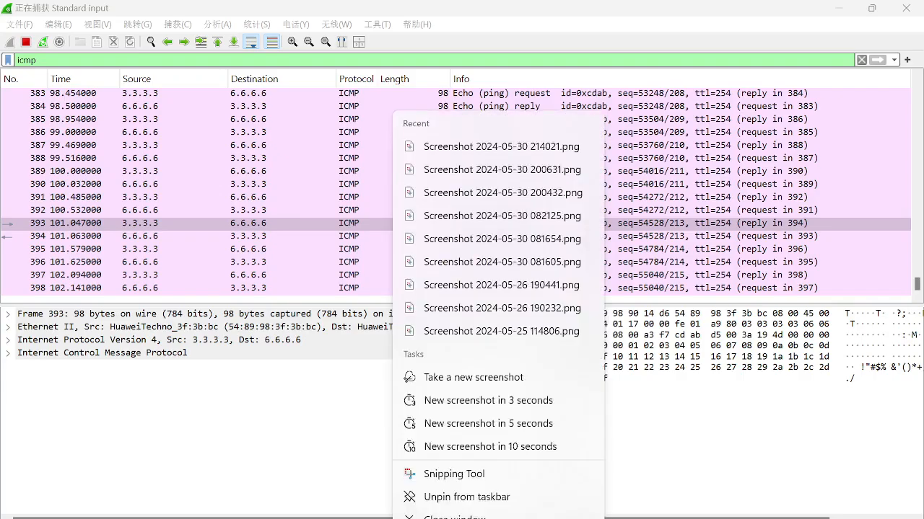
{"action": "left_click", "coordinate": [497, 518]}
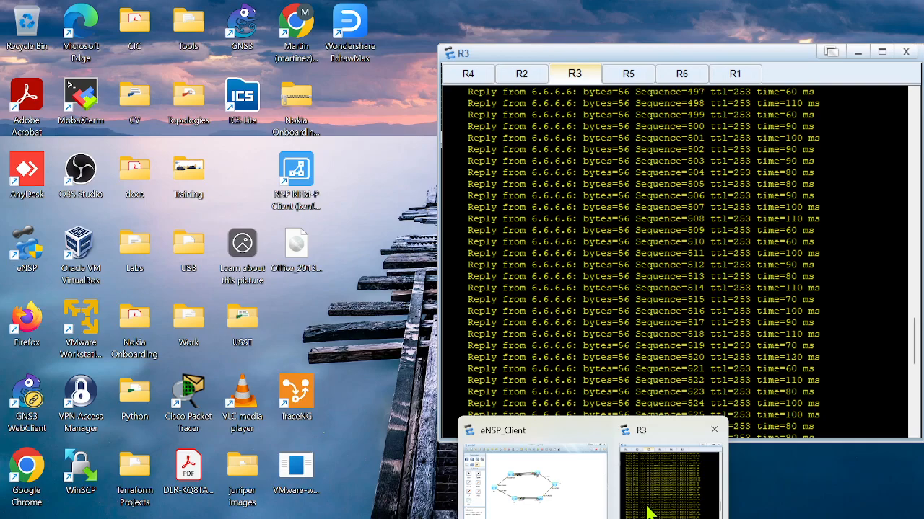
{"action": "left_click", "coordinate": [652, 505]}
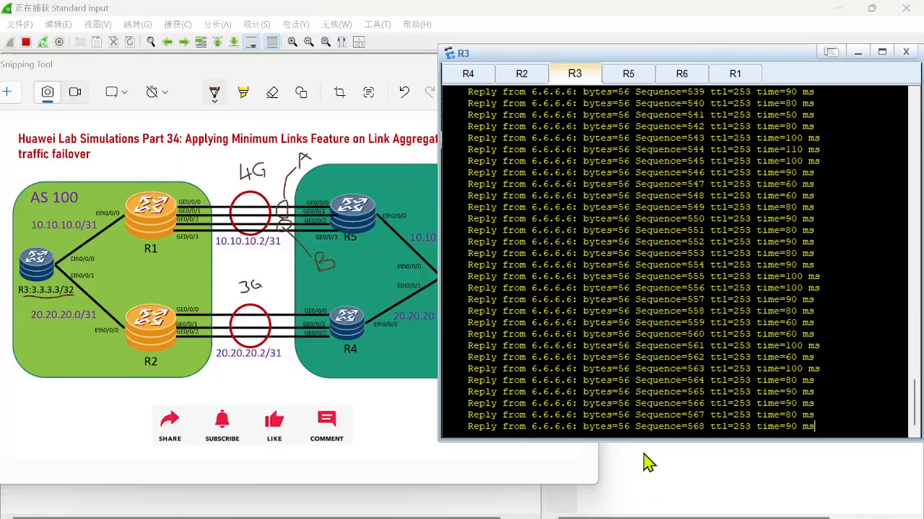
Step: Switch to the R5 console and set the least active-linknumber of Eth-Trunk 10 to 2
{"action": "left_click", "coordinate": [631, 78]}
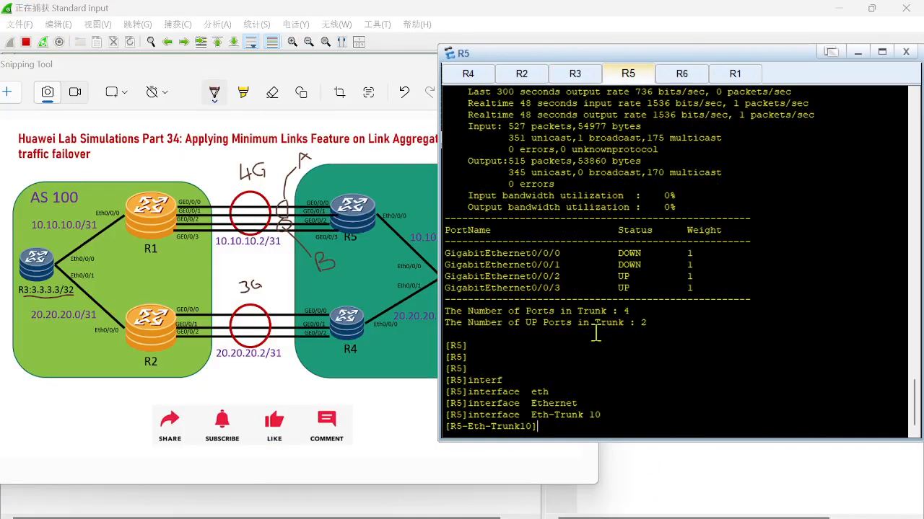
{"action": "type", "text": "le"}
{"action": "key", "text": "Tab"}
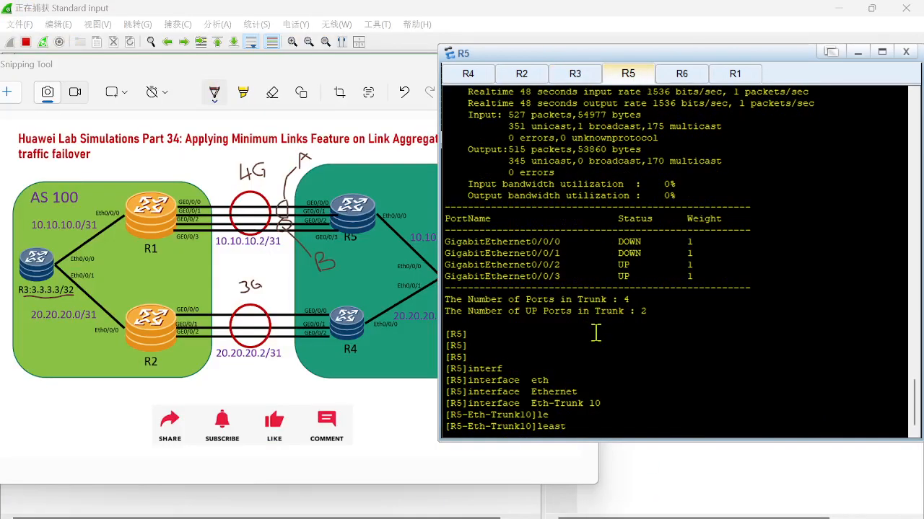
{"action": "type", "text": "?ac"}
{"action": "key", "text": "Tab"}
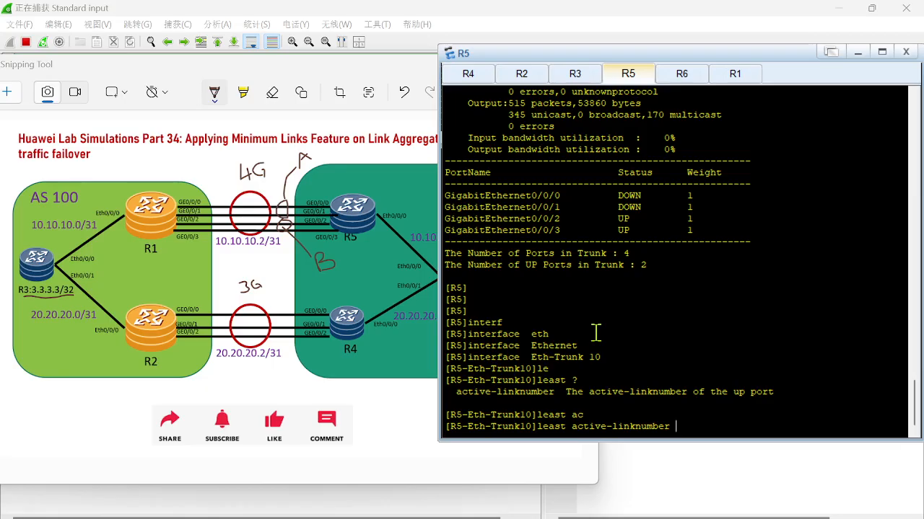
{"action": "type", "text": "2"}
{"action": "key", "text": "Return"}
Step: Display the interface status of Eth-Trunk 10 on R5
{"action": "type", "text": "displ"}
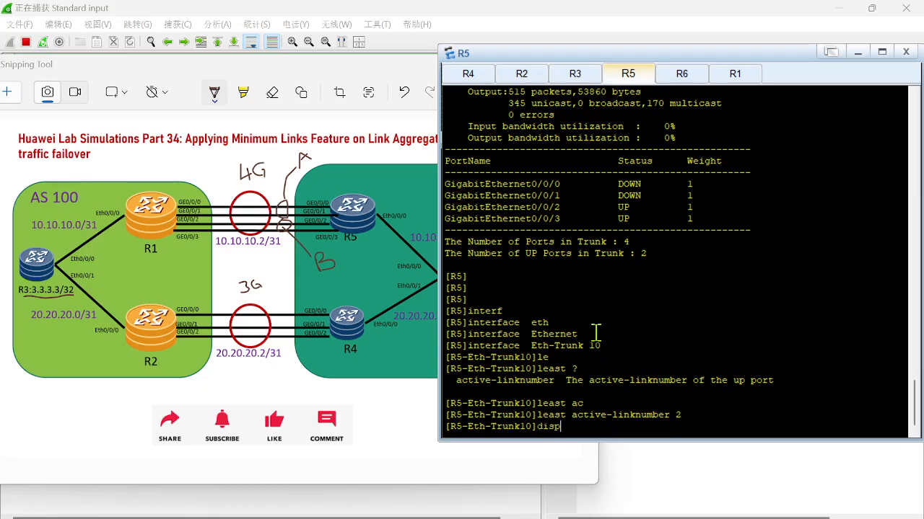
{"action": "key", "text": "Tab"}
{"action": "type", "text": "interf"}
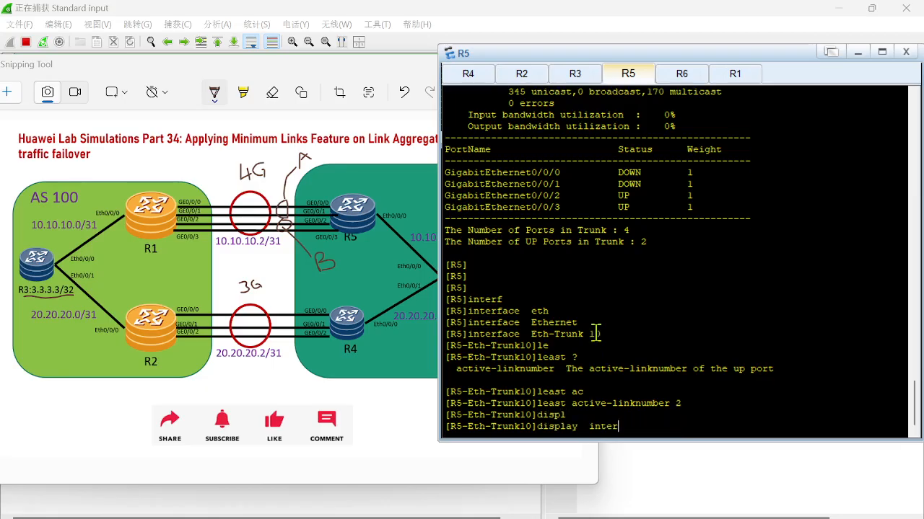
{"action": "key", "text": "Tab"}
{"action": "type", "text": "eth"}
{"action": "key", "text": "Tab"}
{"action": "key", "text": "Tab"}
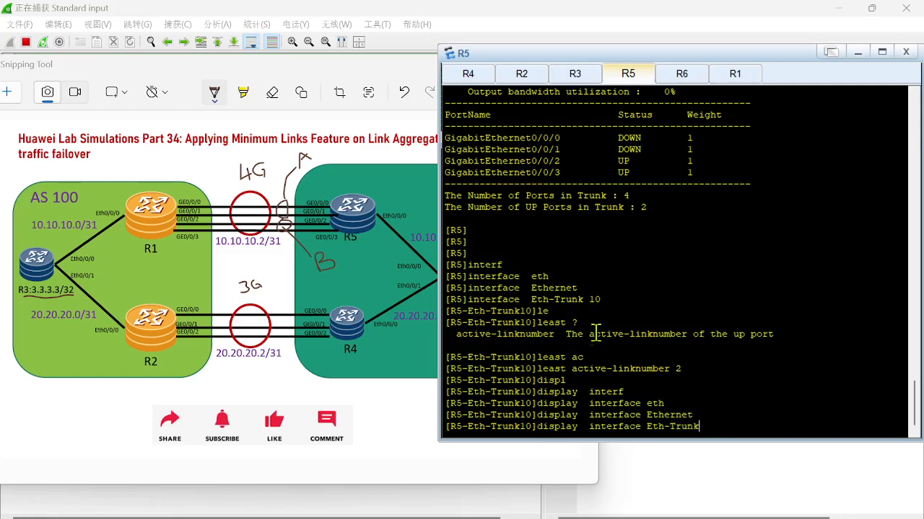
{"action": "type", "text": "10"}
{"action": "key", "text": "Return"}
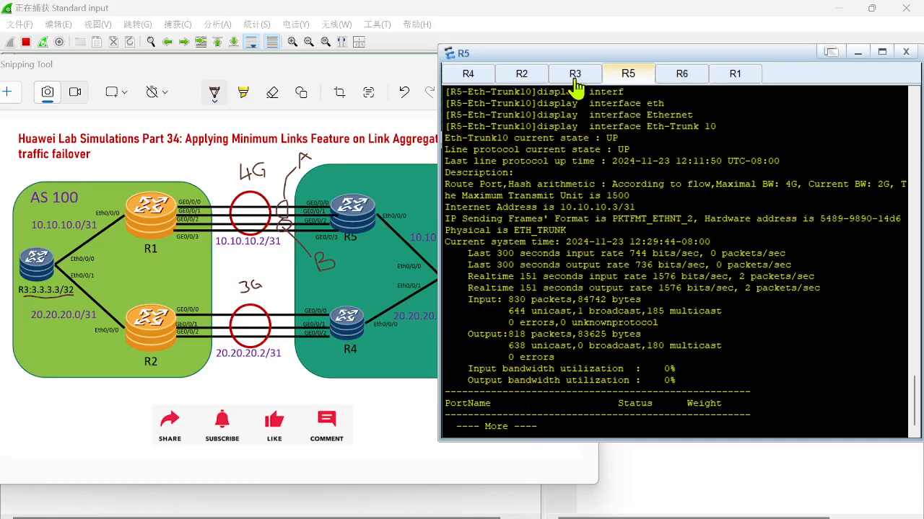
Step: Switch to the R1 console, quit the BGP view and enter the Eth-Trunk 10 interface view
{"action": "left_click", "coordinate": [750, 83]}
{"action": "type", "text": "q"}
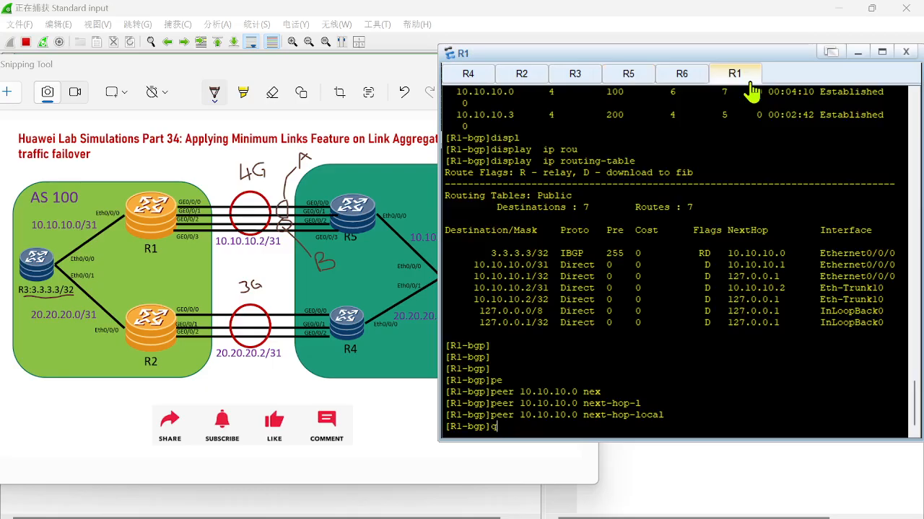
{"action": "type", "text": "uit"}
{"action": "key", "text": "Return"}
{"action": "key", "text": "Return"}
{"action": "type", "text": "interf"}
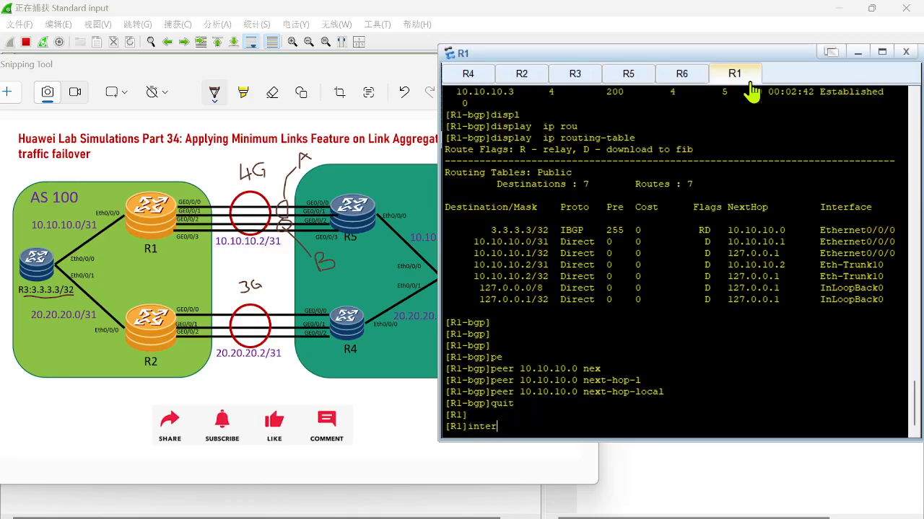
{"action": "key", "text": "Tab"}
{"action": "type", "text": "eth"}
{"action": "key", "text": "Tab"}
{"action": "key", "text": "Tab"}
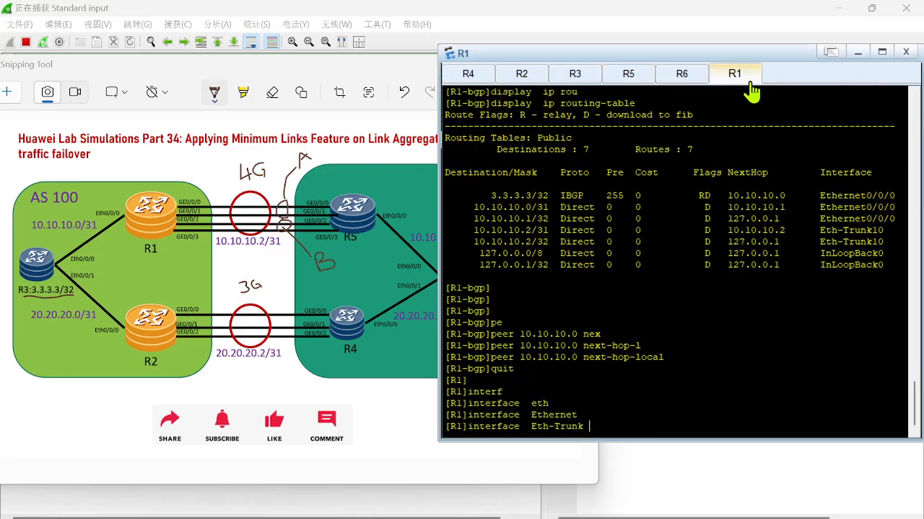
{"action": "type", "text": "10"}
{"action": "key", "text": "Return"}
Step: Set the least active-linknumber of Eth-Trunk 10 on R1 to 2
{"action": "type", "text": "l"}
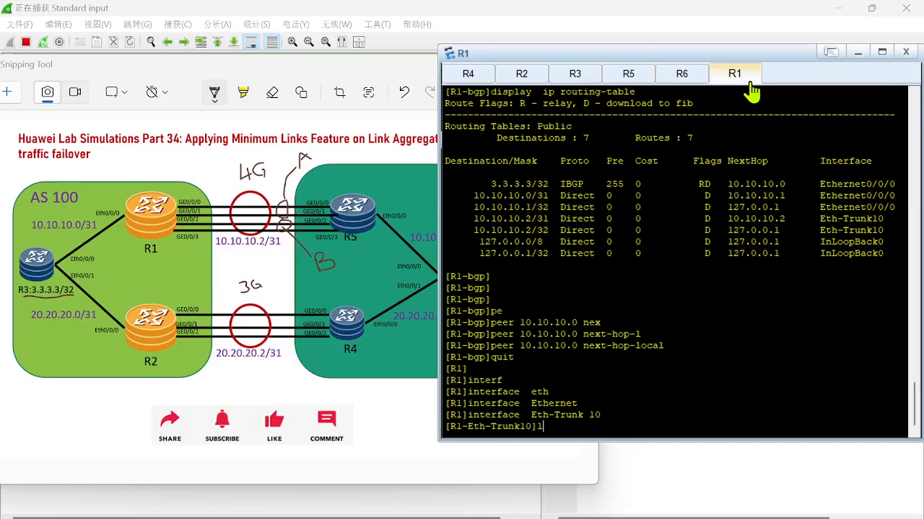
{"action": "type", "text": "e"}
{"action": "key", "text": "Tab"}
{"action": "type", "text": "ac"}
{"action": "key", "text": "Tab"}
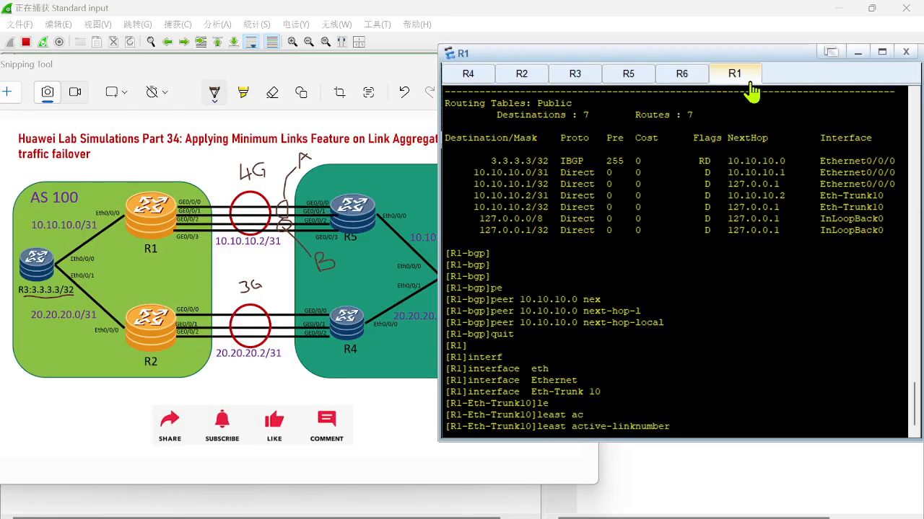
{"action": "type", "text": "2"}
{"action": "key", "text": "Return"}
Step: Display the full interface status of Eth-Trunk 10 on R1, including its member ports
{"action": "type", "text": "displ"}
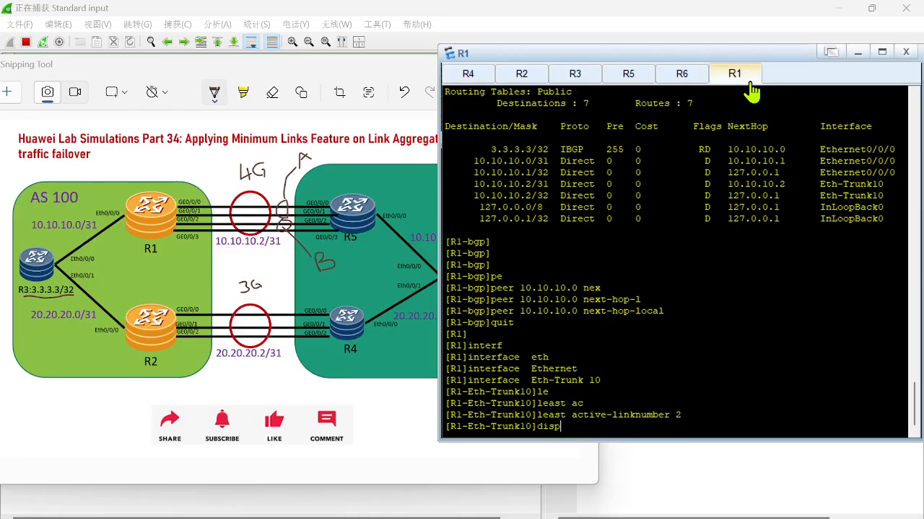
{"action": "key", "text": "Tab"}
{"action": "type", "text": "interf"}
{"action": "key", "text": "Tab"}
{"action": "type", "text": "e E"}
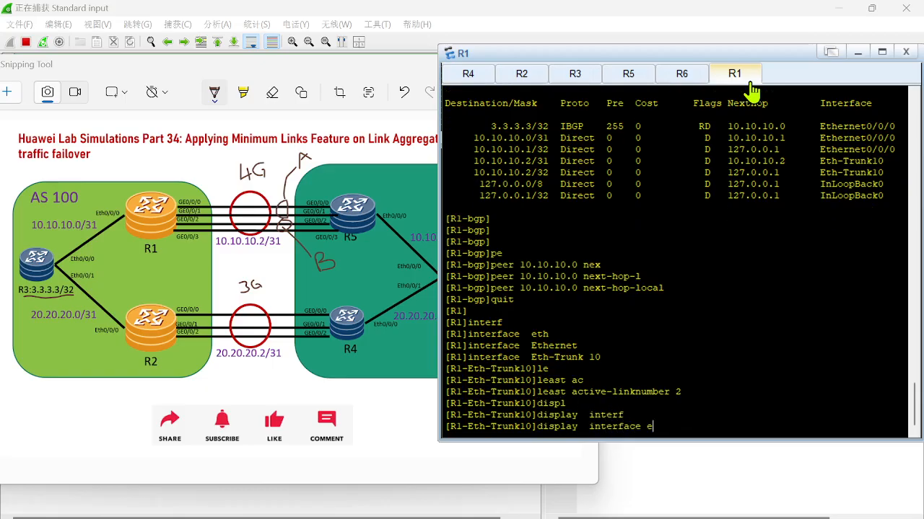
{"action": "type", "text": "th"}
{"action": "key", "text": "Tab"}
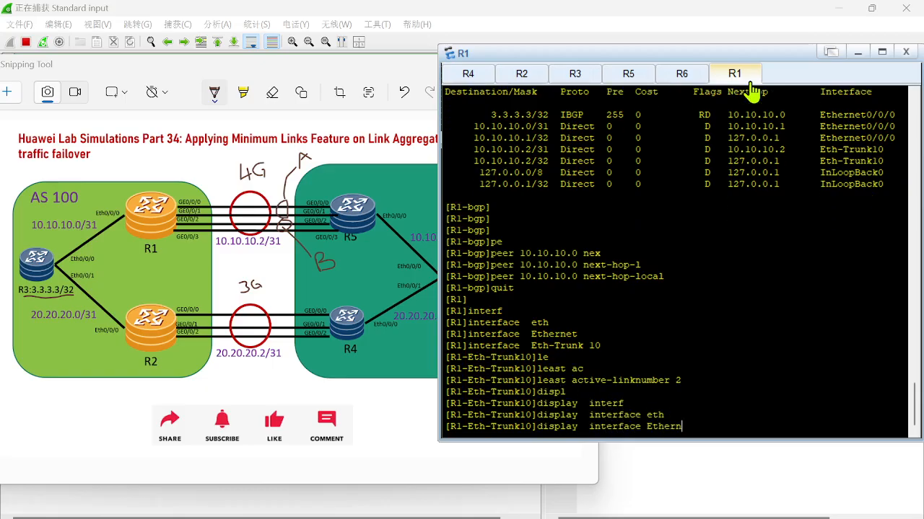
{"action": "key", "text": "BackSpace"}
{"action": "key", "text": "BackSpace"}
{"action": "key", "text": "BackSpace"}
{"action": "key", "text": "Tab"}
{"action": "type", "text": "10"}
{"action": "key", "text": "Return"}
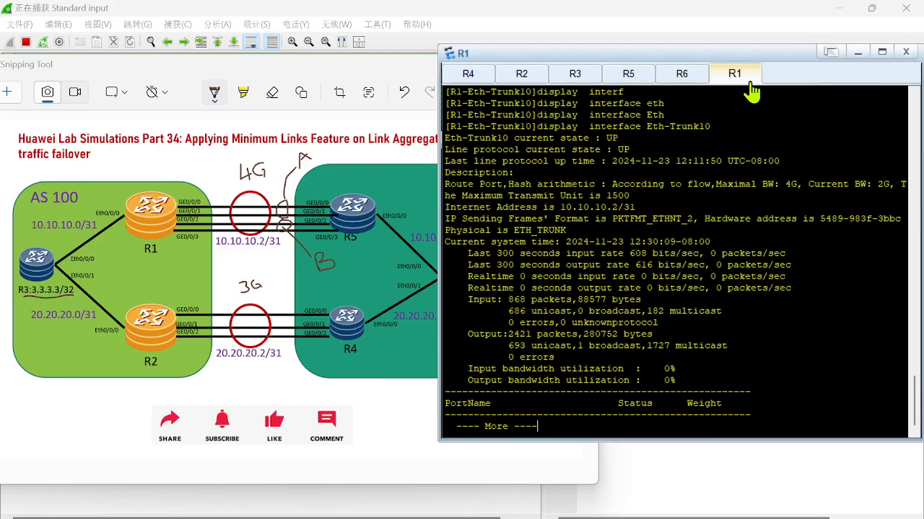
{"action": "key", "text": "space"}
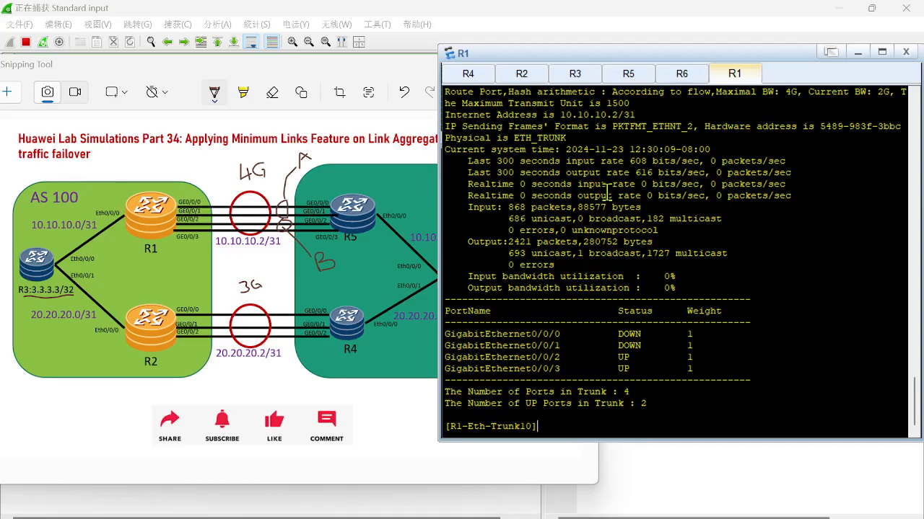
Step: Set the least active-linknumber of Eth-Trunk 10 on R1 to 3
{"action": "type", "text": "le"}
{"action": "key", "text": "Tab"}
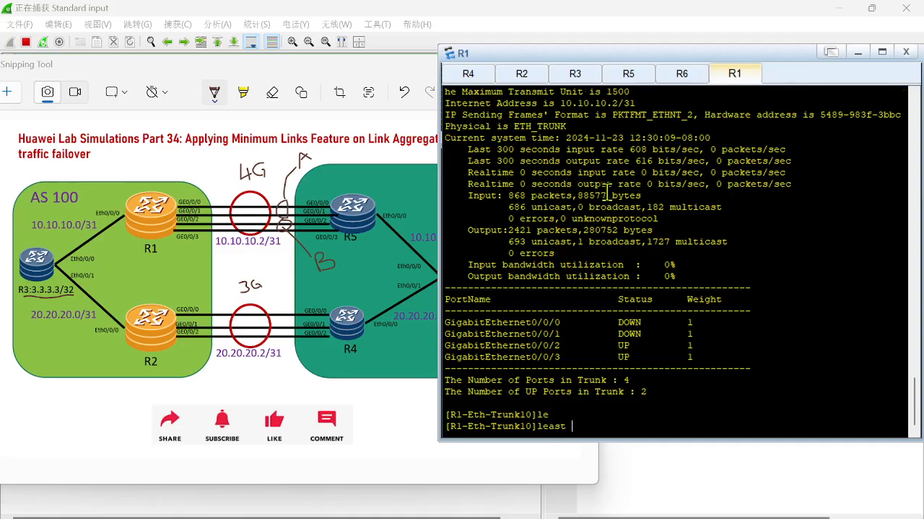
{"action": "type", "text": "ac"}
{"action": "key", "text": "Tab"}
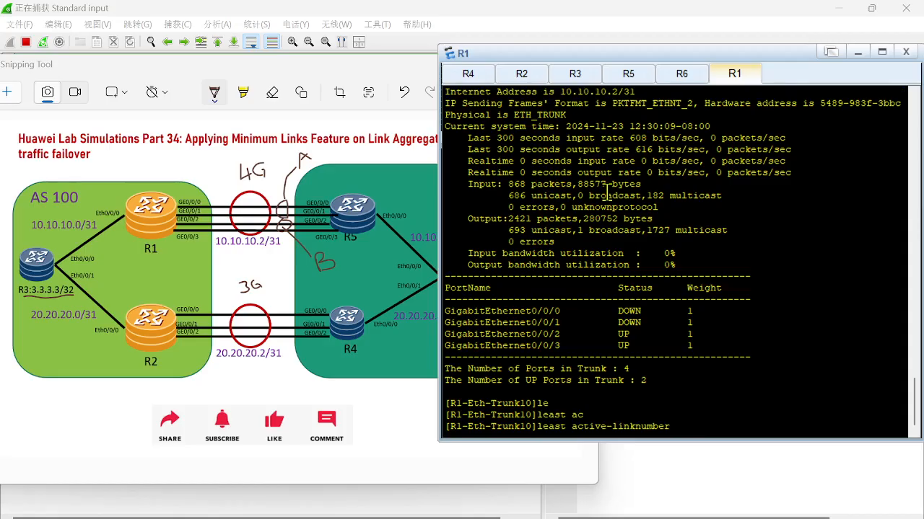
{"action": "key", "text": "Return"}
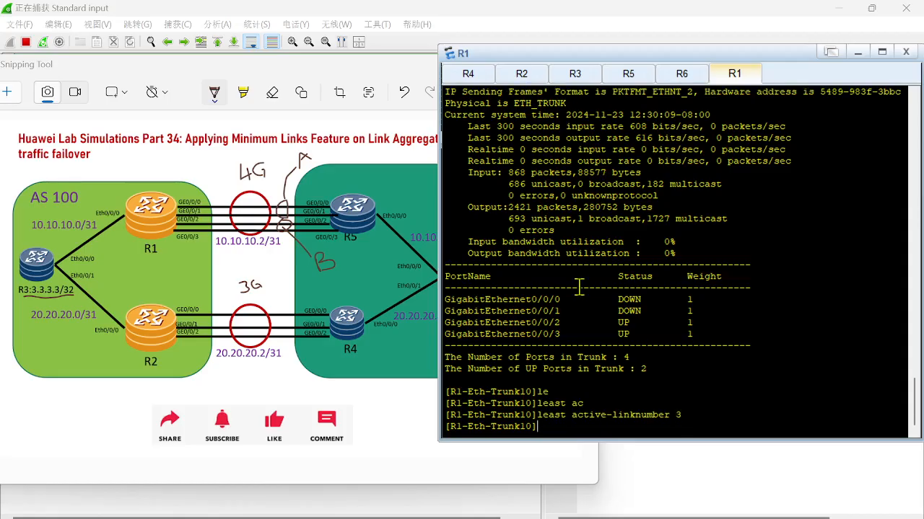
Step: Display the interface status of Eth-Trunk 10 on R1 again, through to the end of the member port list
{"action": "type", "text": "displ"}
{"action": "key", "text": "Tab"}
{"action": "type", "text": "i"}
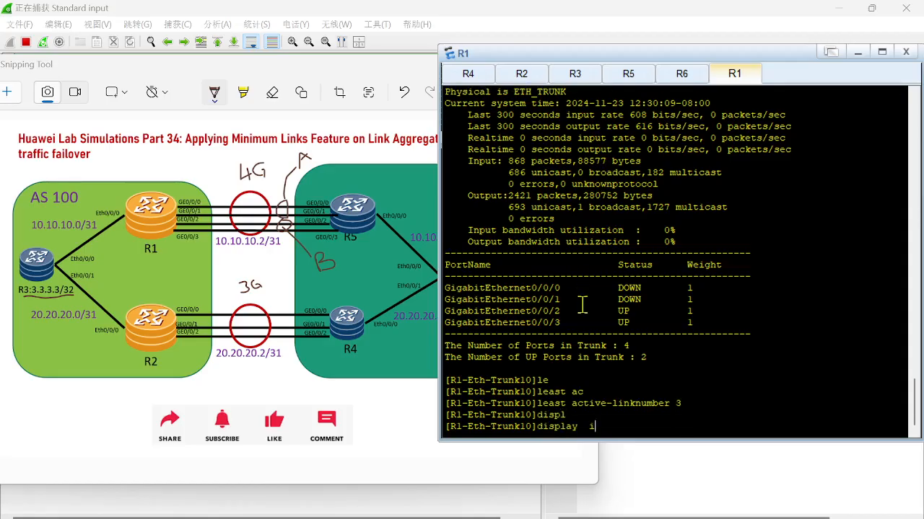
{"action": "type", "text": "nterf"}
{"action": "key", "text": "Tab"}
{"action": "type", "text": "eth"}
{"action": "key", "text": "Tab"}
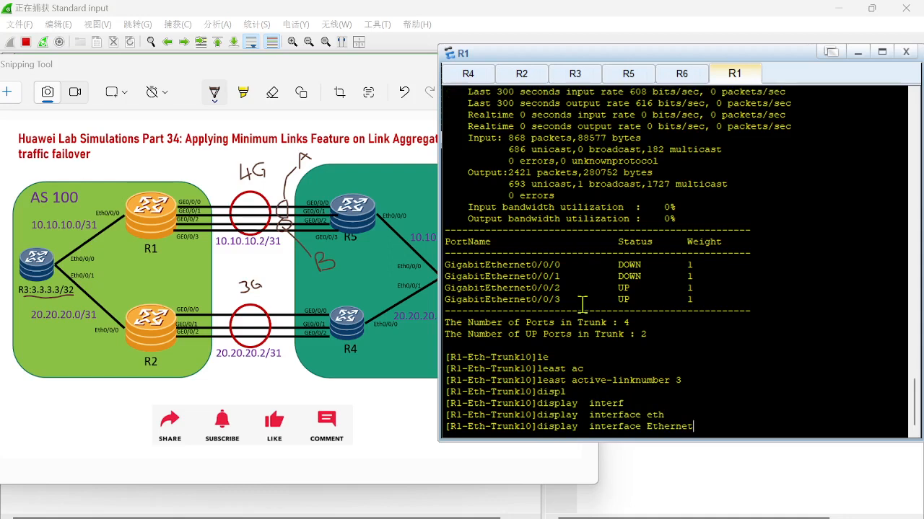
{"action": "key", "text": "Tab"}
{"action": "type", "text": "10"}
{"action": "key", "text": "Return"}
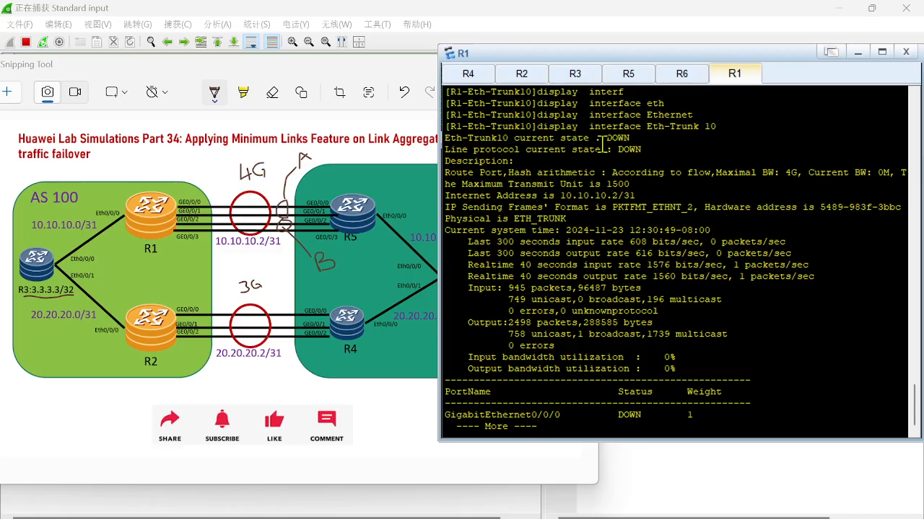
{"action": "key", "text": "space"}
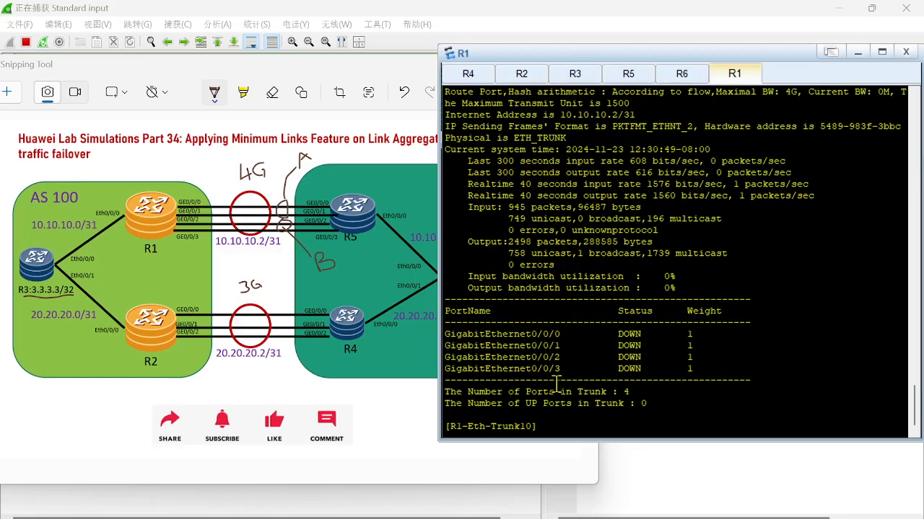
Step: Check the second ICMP-filtered Wireshark capture, then examine the running ping to 6.6.6.6 in the R3 console
{"action": "mouse_move", "coordinate": [532, 517]}
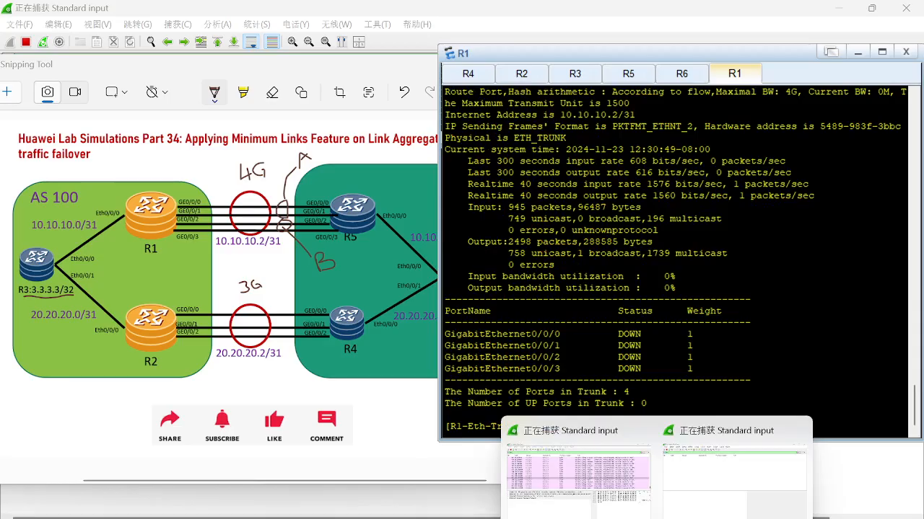
{"action": "left_click", "coordinate": [689, 482]}
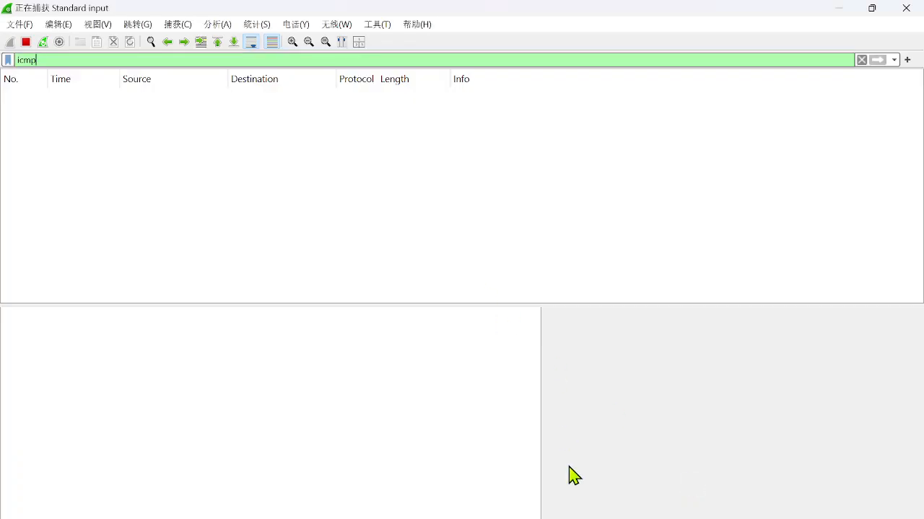
{"action": "mouse_move", "coordinate": [593, 516]}
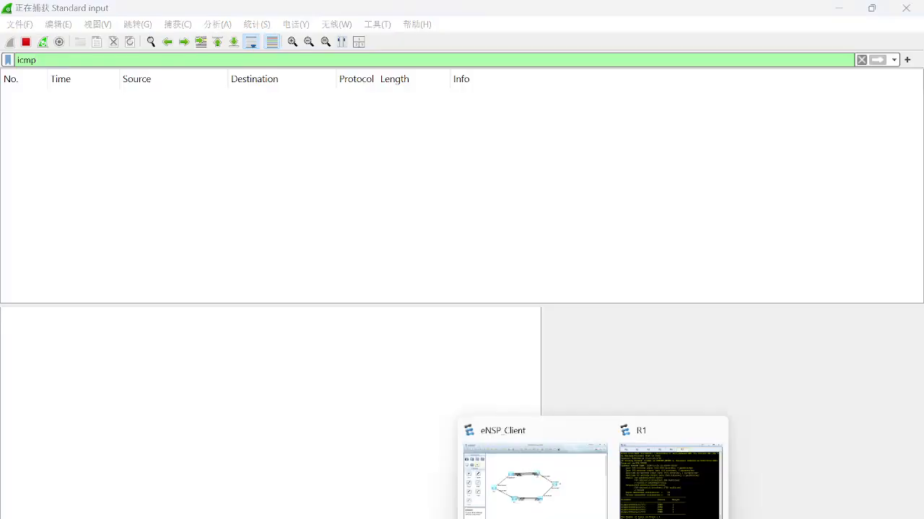
{"action": "left_click", "coordinate": [648, 507]}
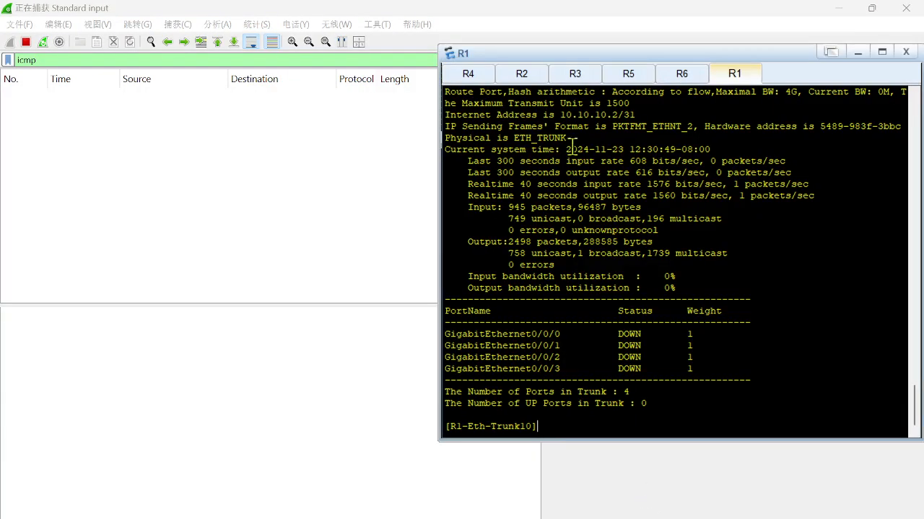
{"action": "left_click", "coordinate": [575, 76]}
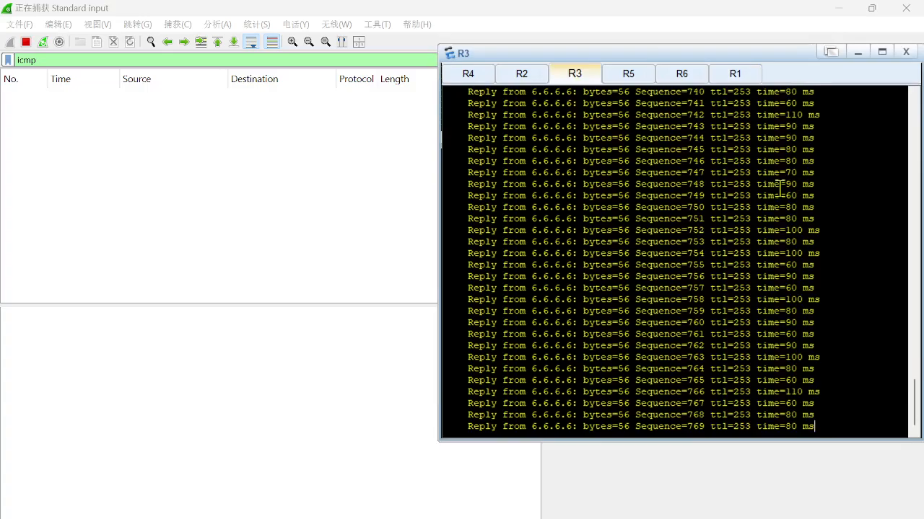
{"action": "left_click_drag", "start_coordinate": [914, 404], "coordinate": [918, 326]}
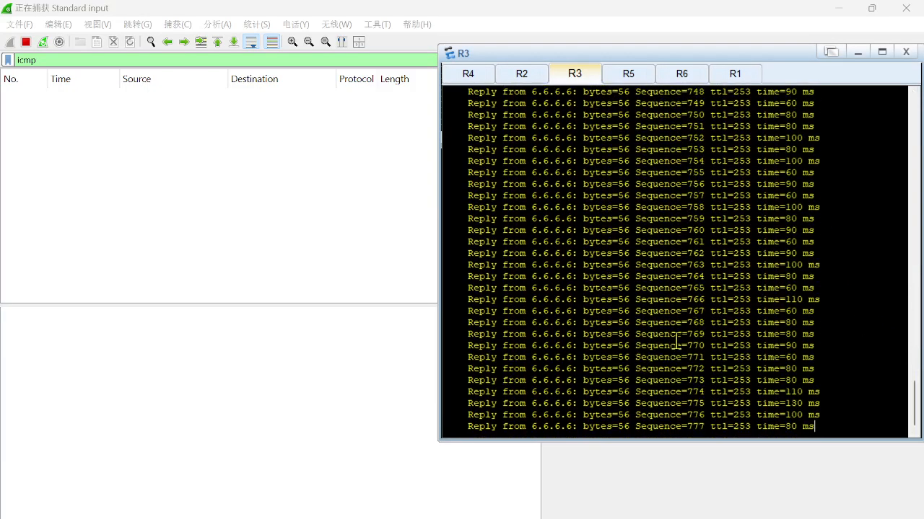
{"action": "left_click_drag", "start_coordinate": [919, 397], "coordinate": [915, 292]}
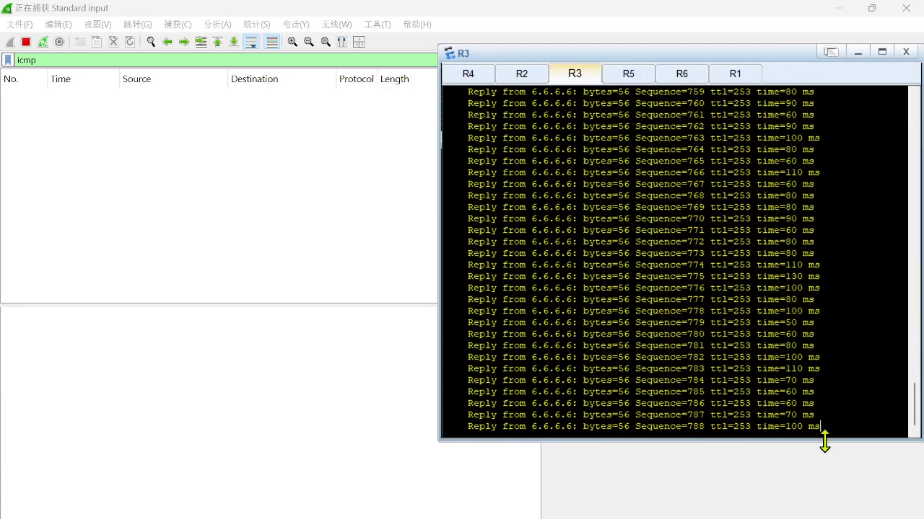
Step: Switch to the Wireshark capture containing the ICMP echo packets between 3.3.3.3 and 6.6.6.6
{"action": "mouse_move", "coordinate": [660, 516]}
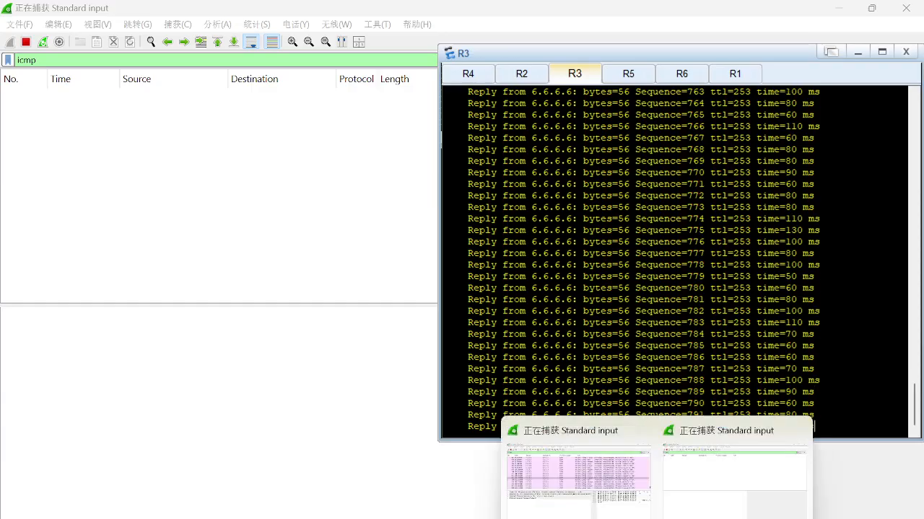
{"action": "mouse_move", "coordinate": [651, 479]}
{"action": "left_click", "coordinate": [556, 478]}
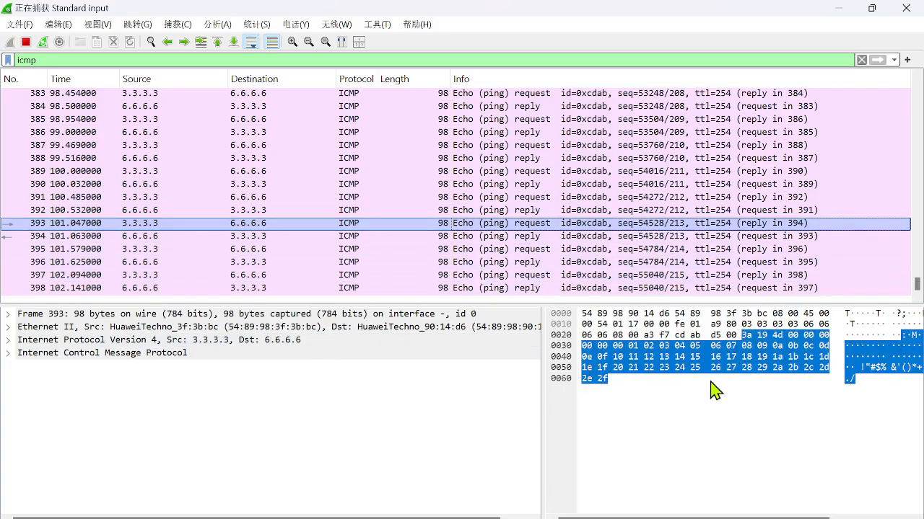
Step: Close the empty ICMP-filtered Wireshark capture, stopping it without saving its packets
{"action": "mouse_move", "coordinate": [669, 514]}
{"action": "left_click", "coordinate": [725, 475]}
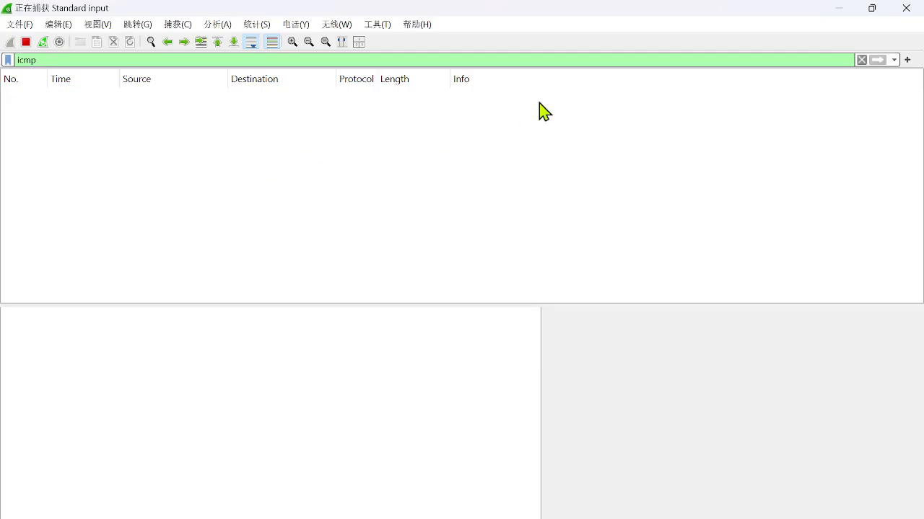
{"action": "left_click", "coordinate": [910, 9]}
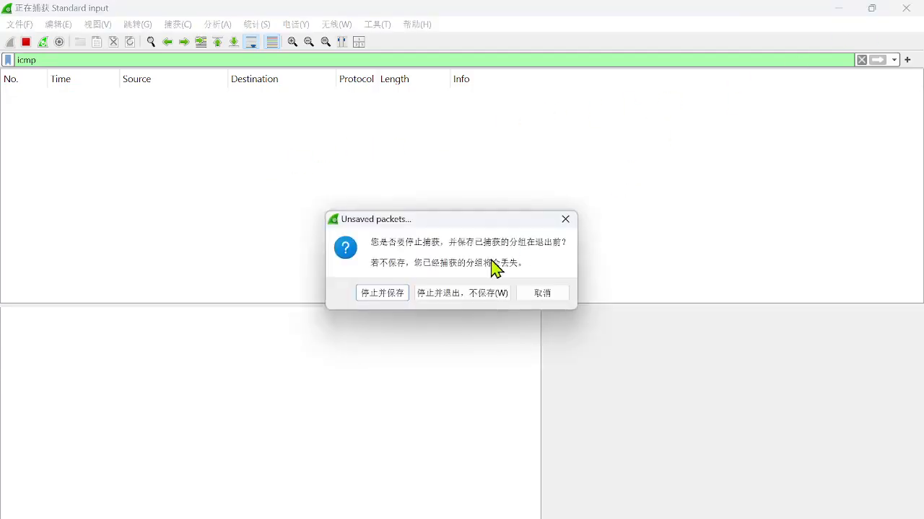
{"action": "left_click", "coordinate": [455, 293]}
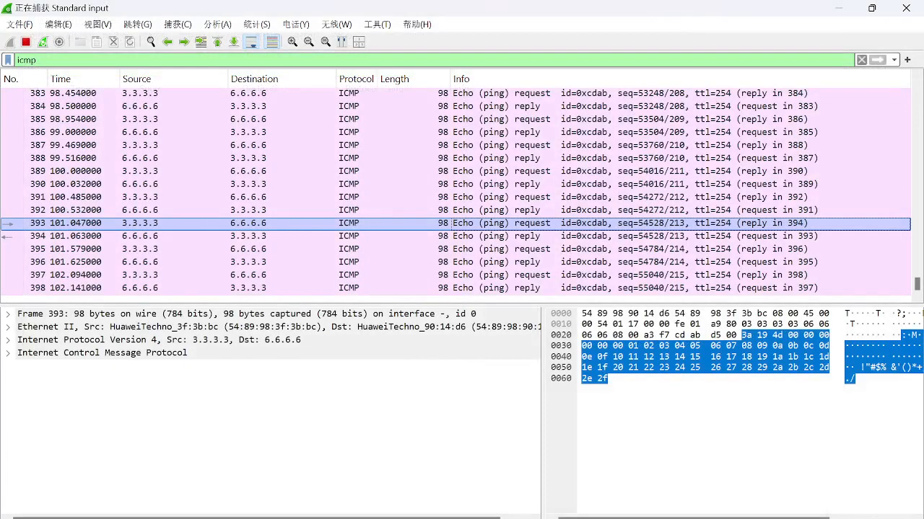
Step: Start a packet capture on R4's GE 0/0/1 link in the topology and filter it by icmp
{"action": "left_click", "coordinate": [555, 512]}
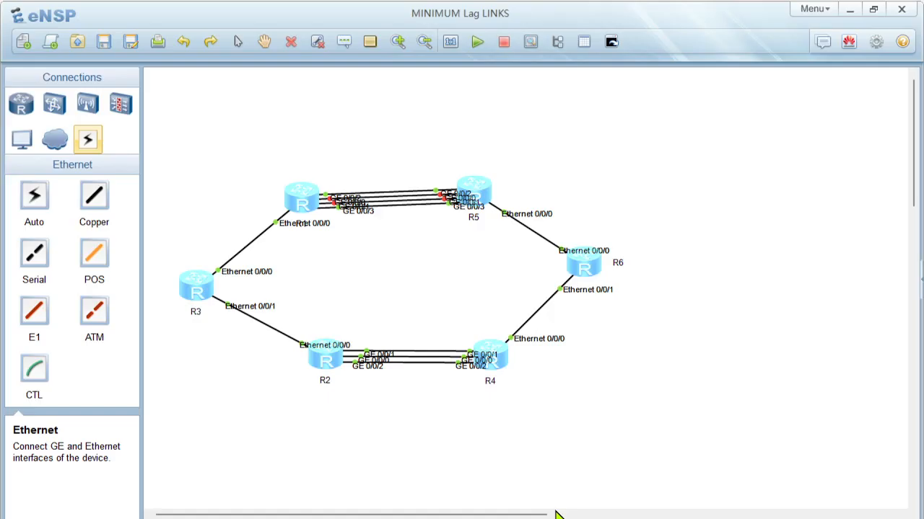
{"action": "right_click", "coordinate": [470, 359]}
{"action": "left_click", "coordinate": [505, 382]}
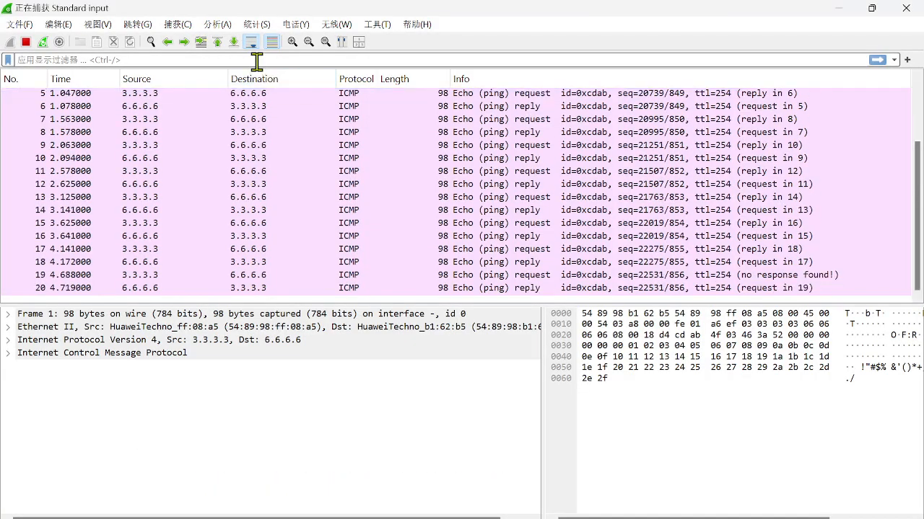
{"action": "left_click", "coordinate": [256, 61]}
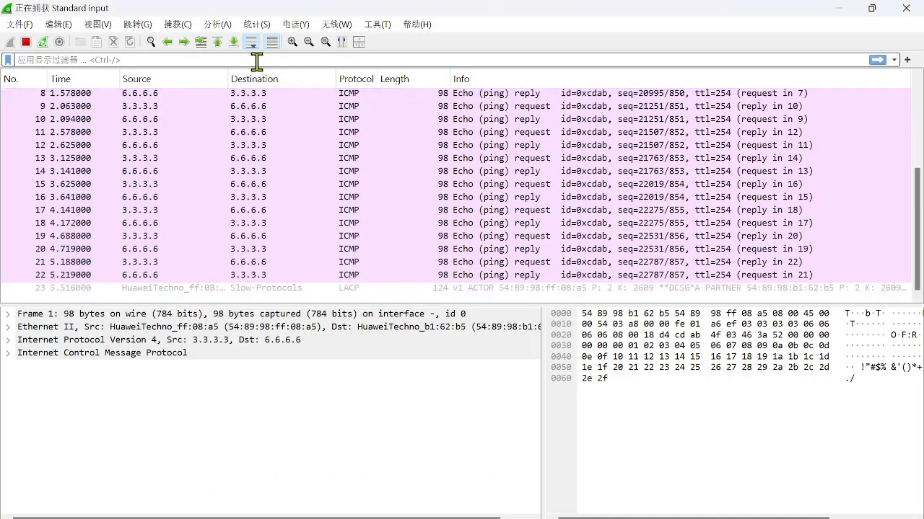
{"action": "type", "text": "icmp"}
{"action": "key", "text": "Return"}
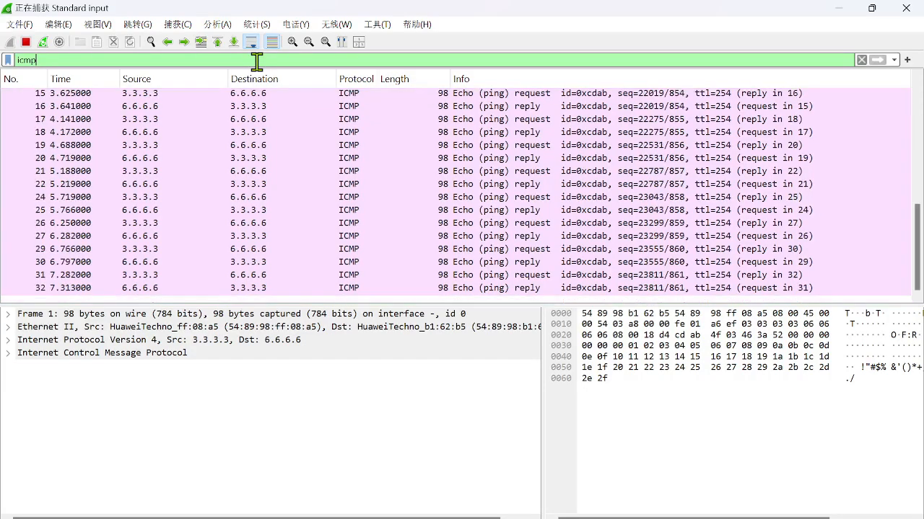
Step: Leave the capture and bring up the R3 console to check the running ping to 6.6.6.6
{"action": "left_click", "coordinate": [840, 8]}
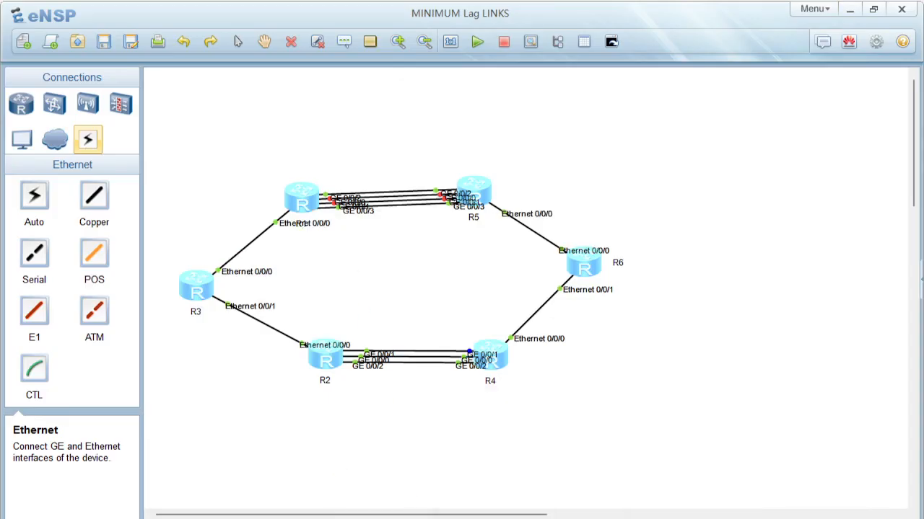
{"action": "left_click", "coordinate": [642, 518]}
{"action": "mouse_move", "coordinate": [593, 518]}
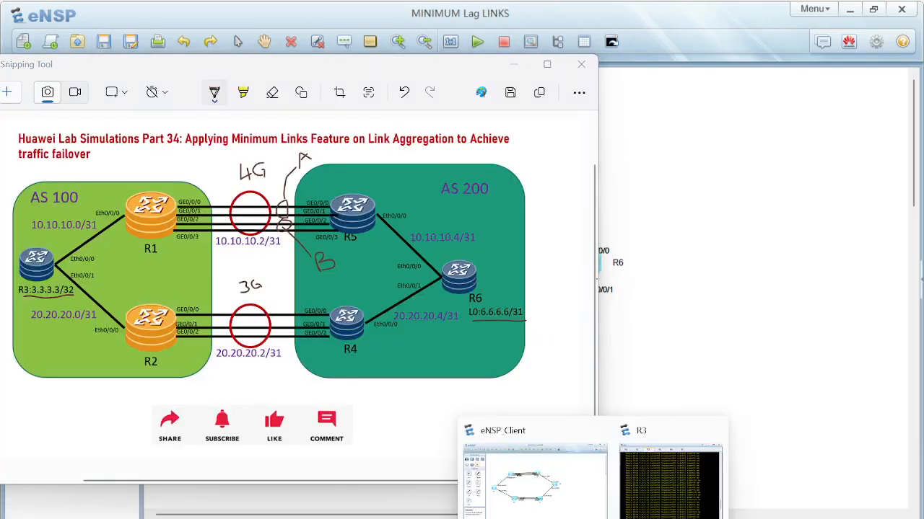
{"action": "left_click", "coordinate": [649, 492]}
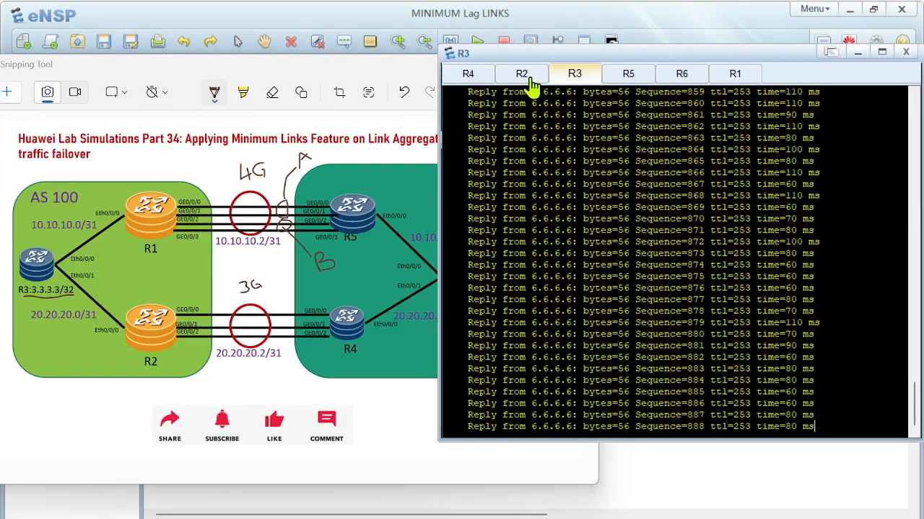
Step: Display the BGP peers on R5 and examine the entry for neighbour 10.10.10.2
{"action": "left_click", "coordinate": [633, 76]}
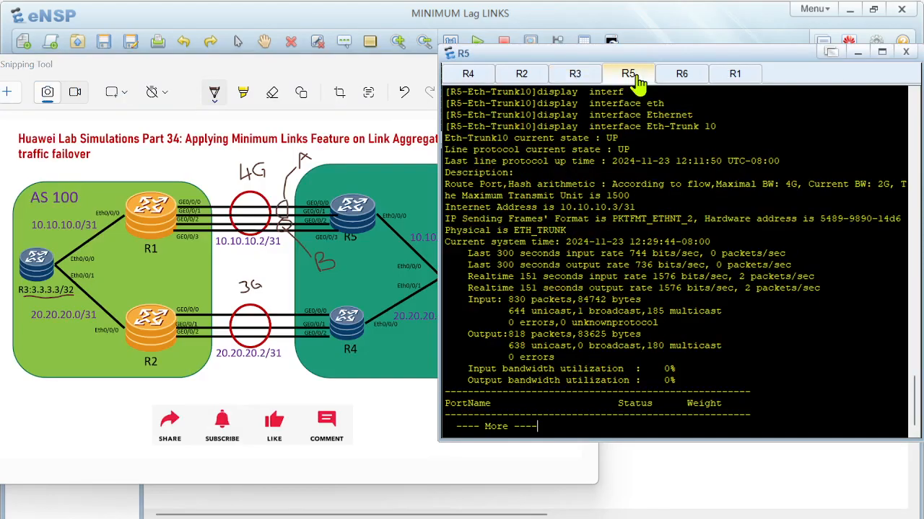
{"action": "key", "text": "space"}
{"action": "type", "text": "displ"}
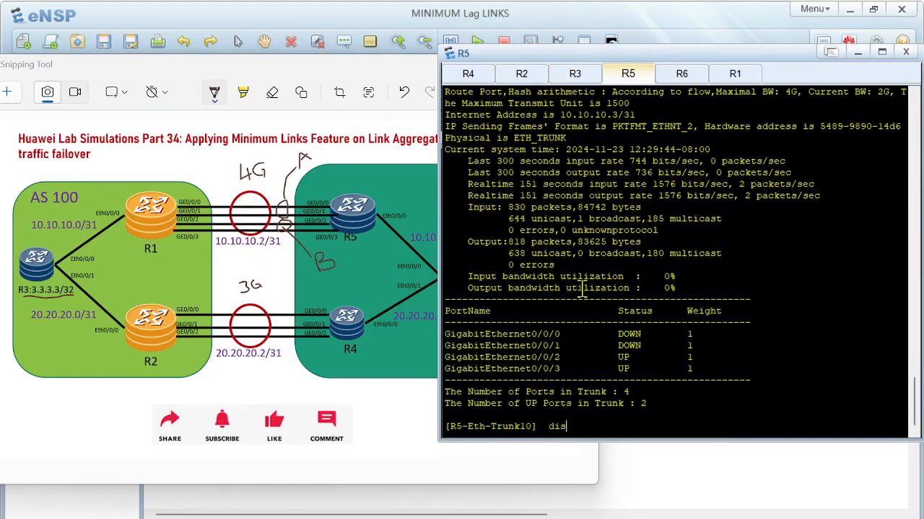
{"action": "key", "text": "Tab"}
{"action": "type", "text": "bg"}
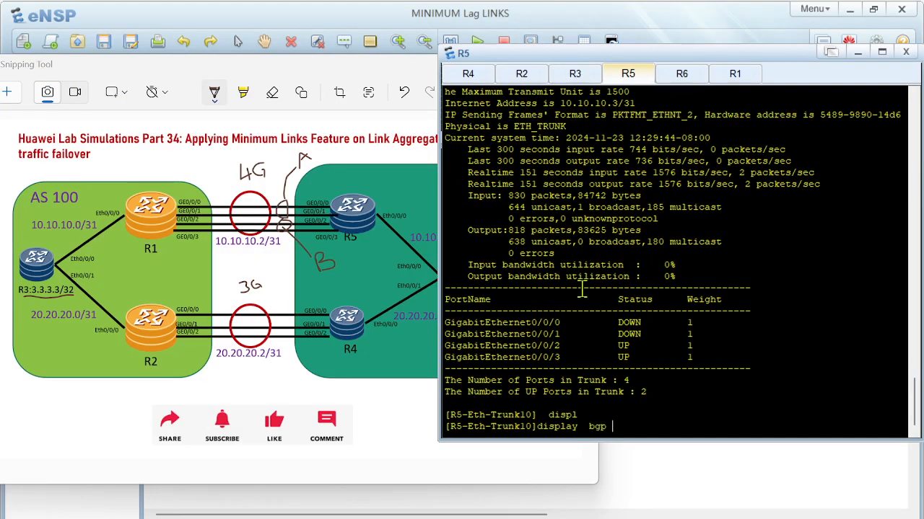
{"action": "type", "text": "p pe"}
{"action": "key", "text": "Tab"}
{"action": "key", "text": "Return"}
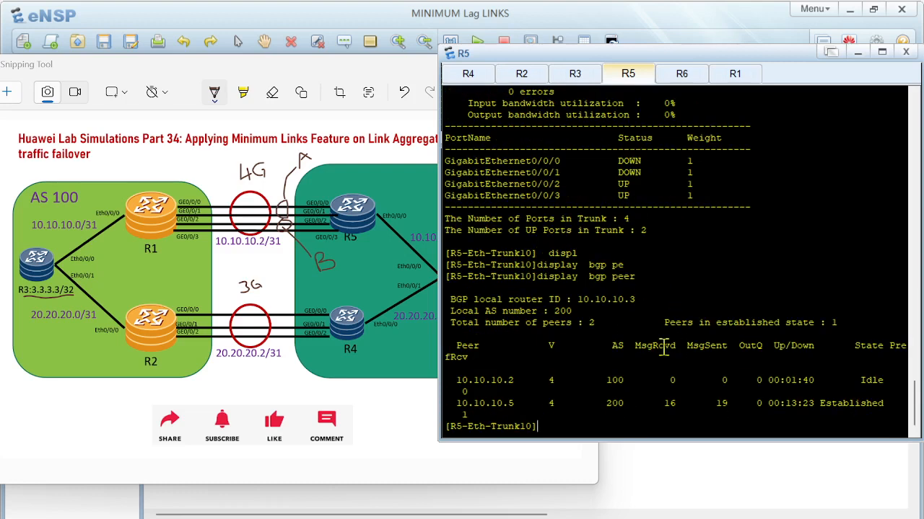
{"action": "left_click_drag", "start_coordinate": [559, 381], "coordinate": [863, 380]}
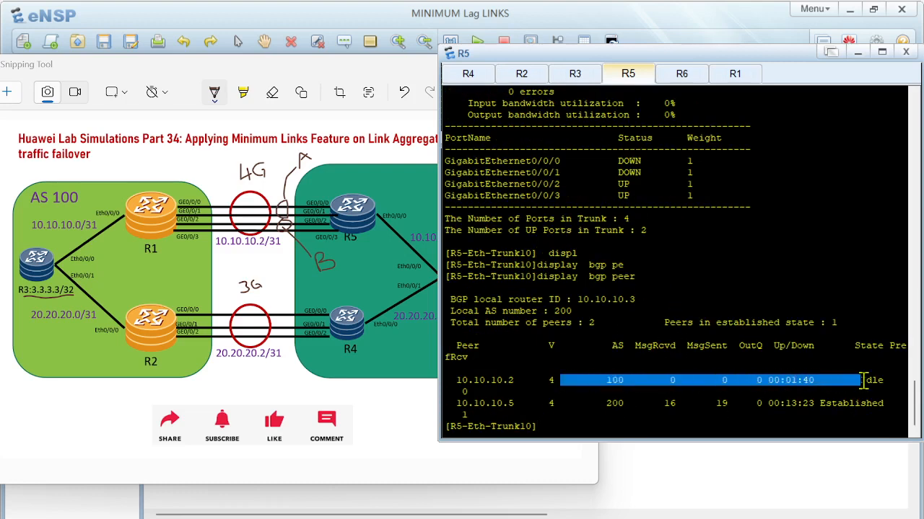
Step: Display the brief interface status on R5 and examine Eth-Trunk10 members GigabitEthernet0/0/2 and 0/0/3
{"action": "type", "text": "displ"}
{"action": "key", "text": "Tab"}
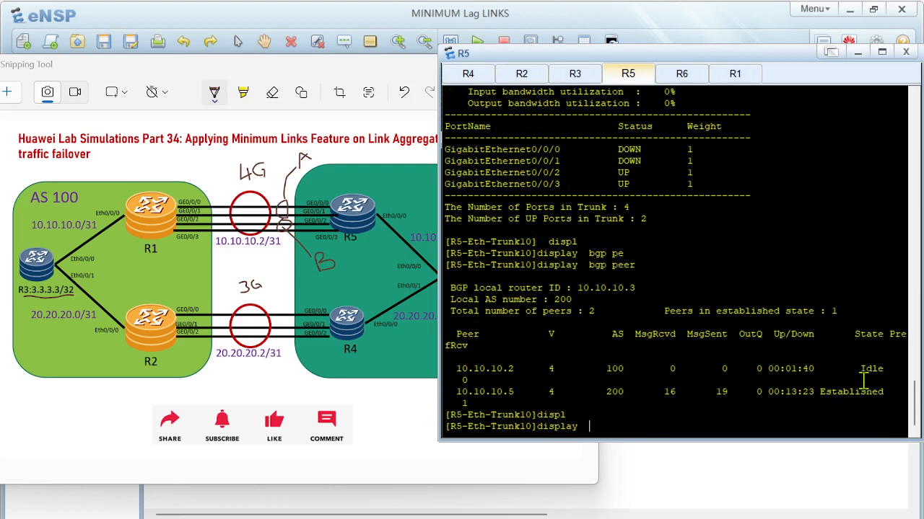
{"action": "type", "text": "interf"}
{"action": "key", "text": "Tab"}
{"action": "type", "text": "br"}
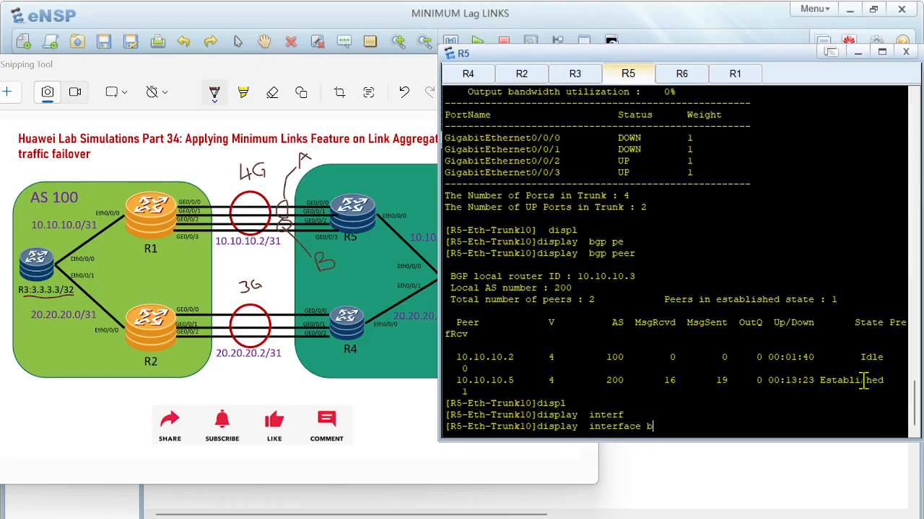
{"action": "key", "text": "Tab"}
{"action": "key", "text": "Return"}
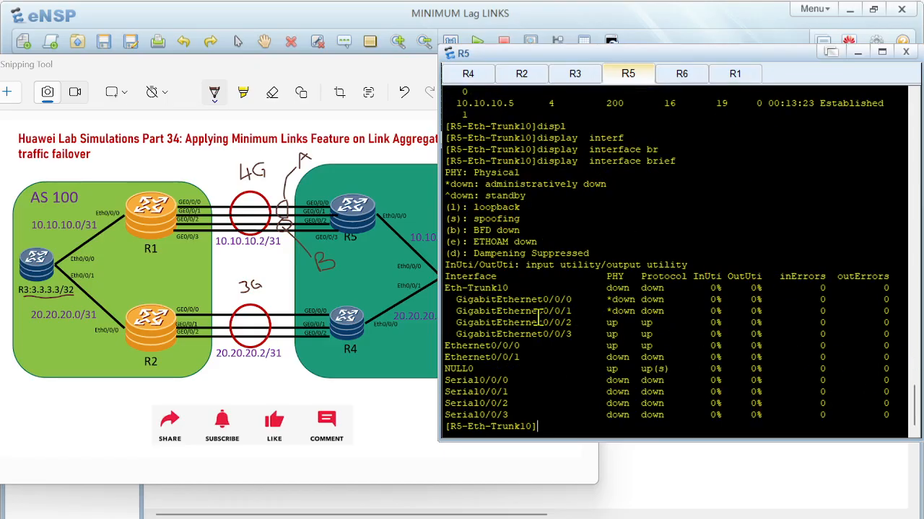
{"action": "left_click_drag", "start_coordinate": [538, 323], "coordinate": [822, 332]}
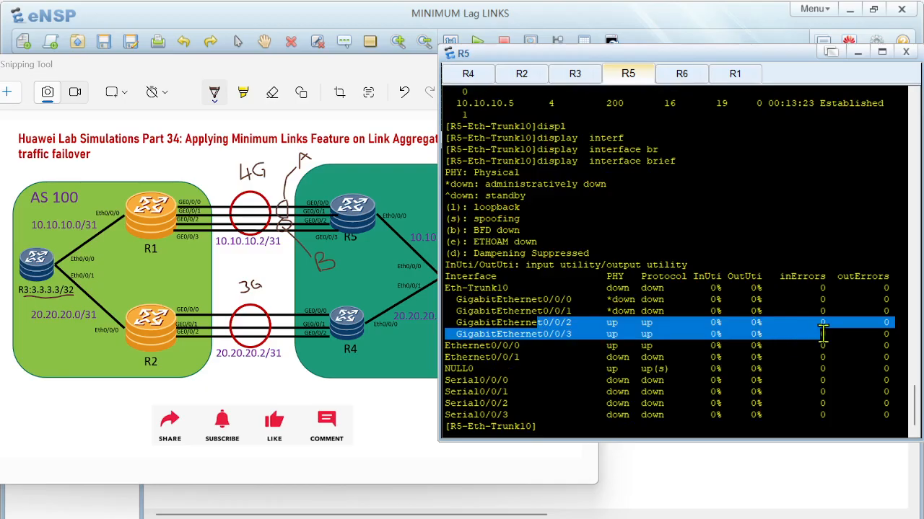
{"action": "left_click", "coordinate": [606, 369]}
Step: Leave the Eth-Trunk10 view on R5, enter interface GigabitEthernet 0/0/0 and display its configuration
{"action": "type", "text": "q"}
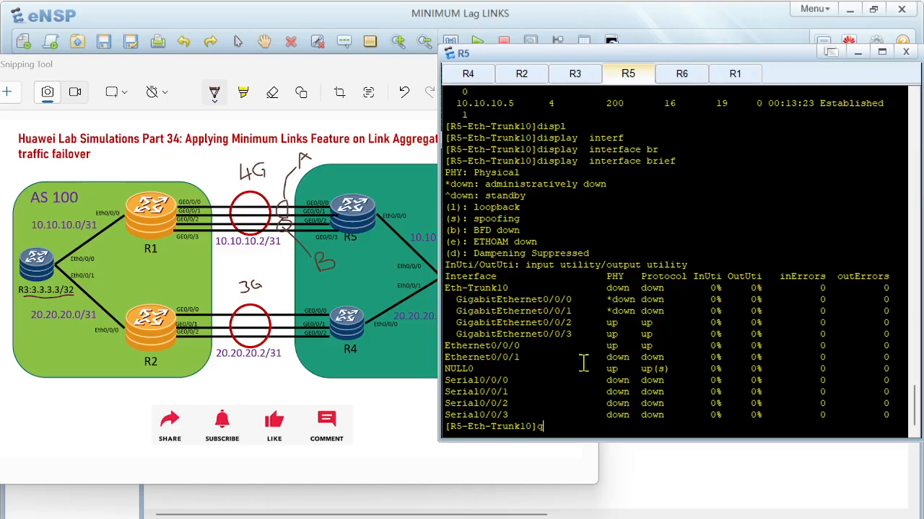
{"action": "type", "text": "uit"}
{"action": "key", "text": "Return"}
{"action": "key", "text": "Return"}
{"action": "type", "text": "interf"}
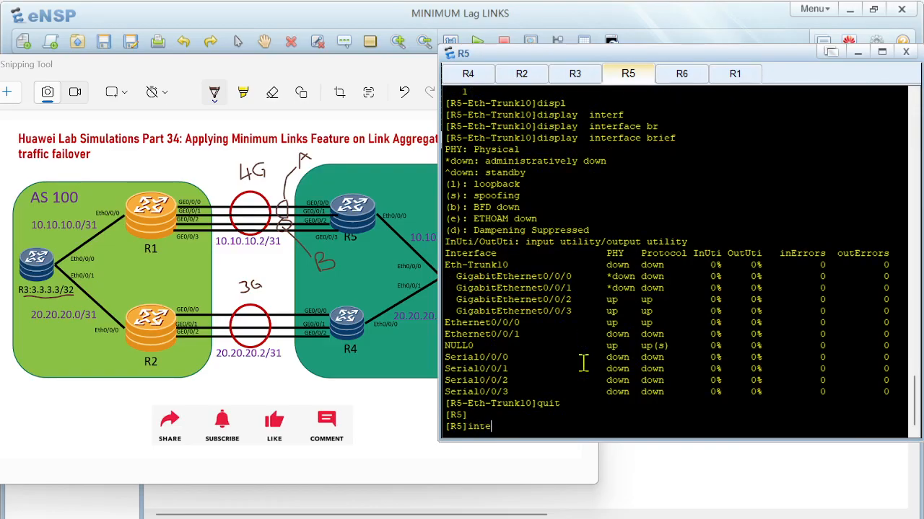
{"action": "key", "text": "Tab"}
{"action": "type", "text": "gabi"}
{"action": "key", "text": "Tab"}
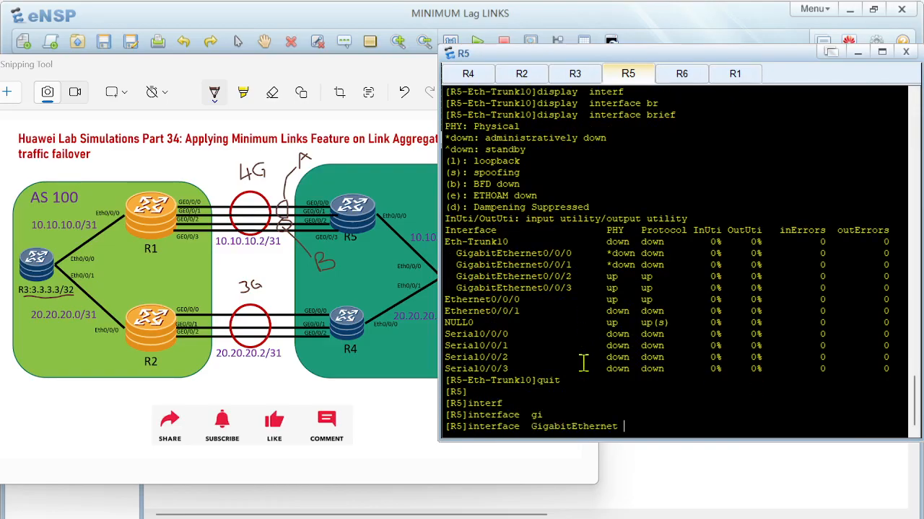
{"action": "type", "text": "0/0/0"}
{"action": "key", "text": "Return"}
{"action": "type", "text": "dis t"}
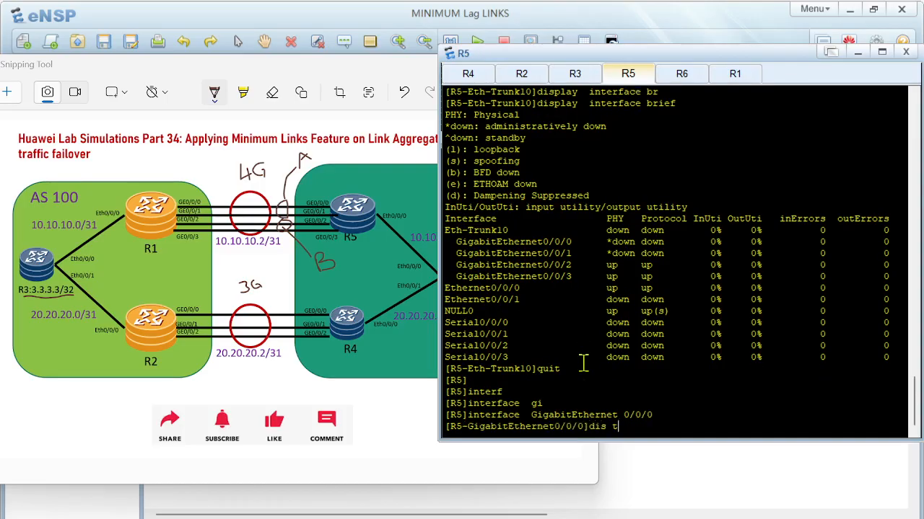
{"action": "type", "text": "his"}
{"action": "key", "text": "Return"}
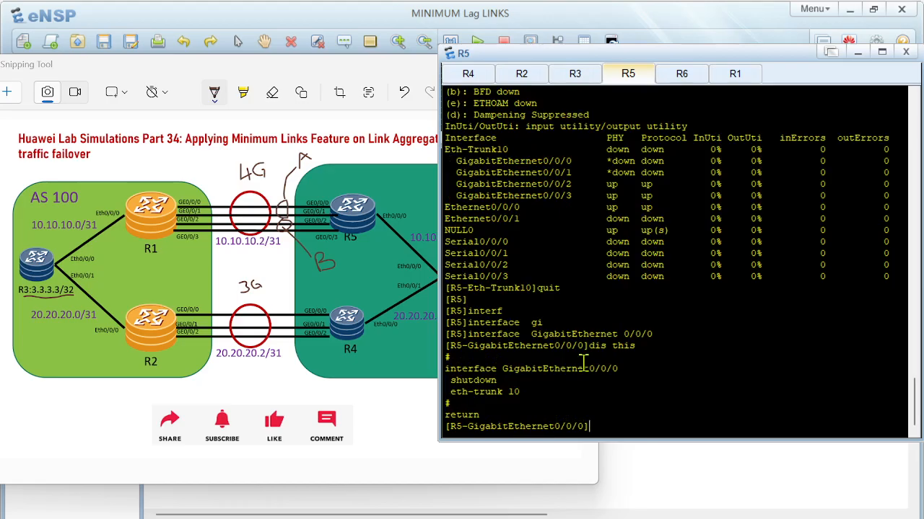
Step: Re-enable GigabitEthernet 0/0/0 on R5 with undo shutdown and return to the system view
{"action": "type", "text": "undo shu"}
{"action": "key", "text": "Tab"}
{"action": "key", "text": "Return"}
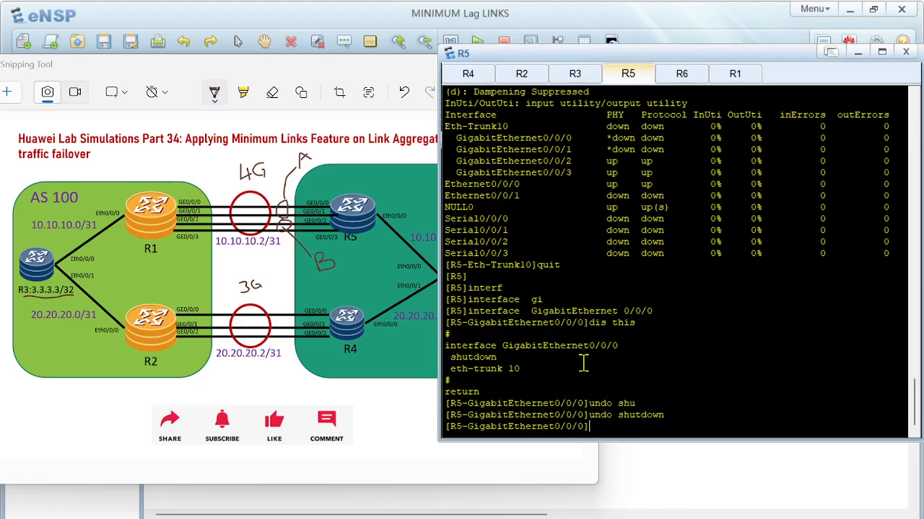
{"action": "type", "text": "quit"}
{"action": "key", "text": "Return"}
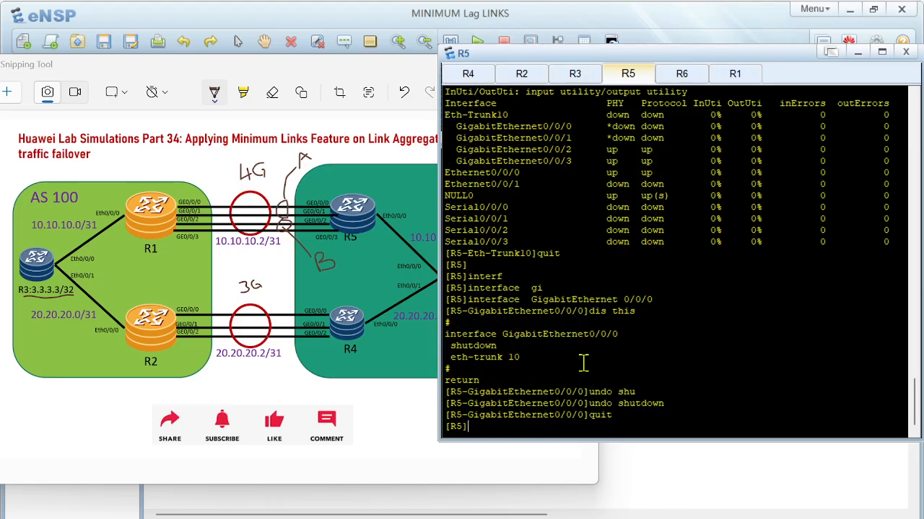
{"action": "key", "text": "Return"}
Step: Display the status of interface Eth-Trunk 10 on R5 and check its current bandwidth
{"action": "type", "text": "displ"}
{"action": "key", "text": "Tab"}
{"action": "type", "text": "interf"}
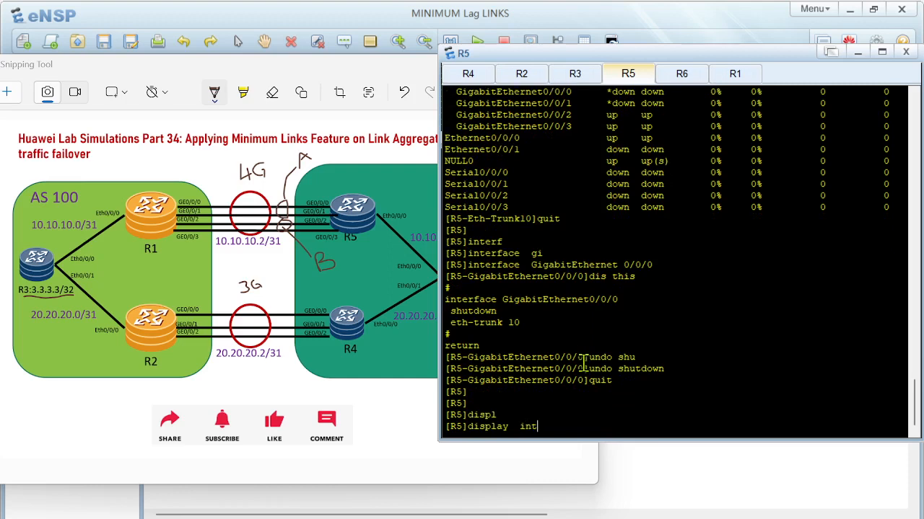
{"action": "key", "text": "Tab"}
{"action": "type", "text": "eth"}
{"action": "key", "text": "Tab"}
{"action": "key", "text": "Tab"}
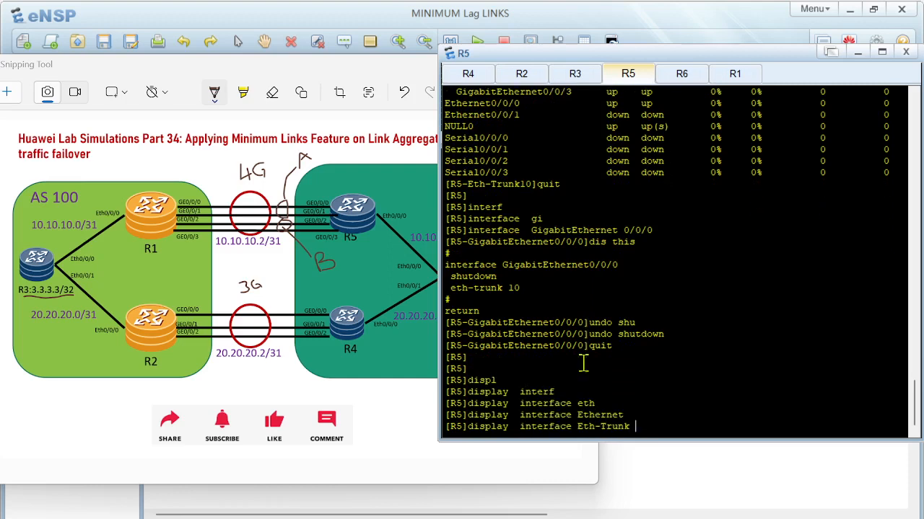
{"action": "type", "text": "10"}
{"action": "key", "text": "Return"}
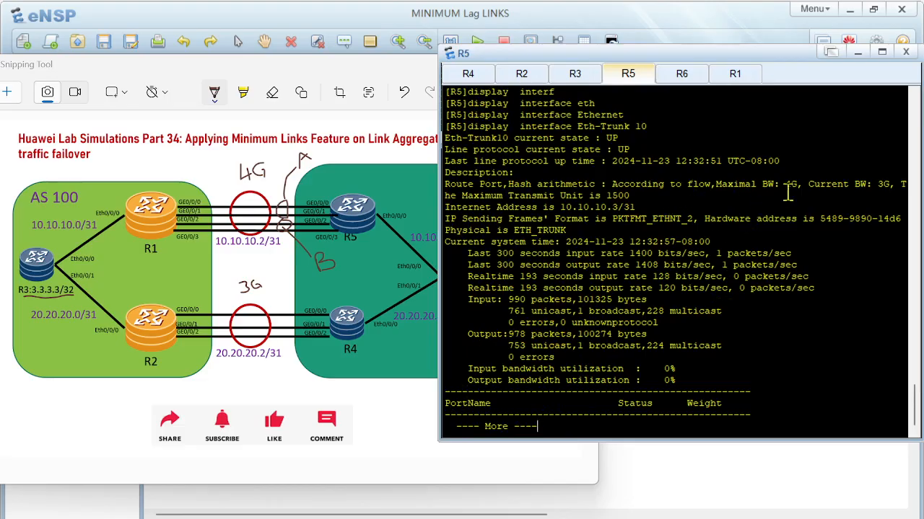
{"action": "left_click_drag", "start_coordinate": [826, 181], "coordinate": [886, 181]}
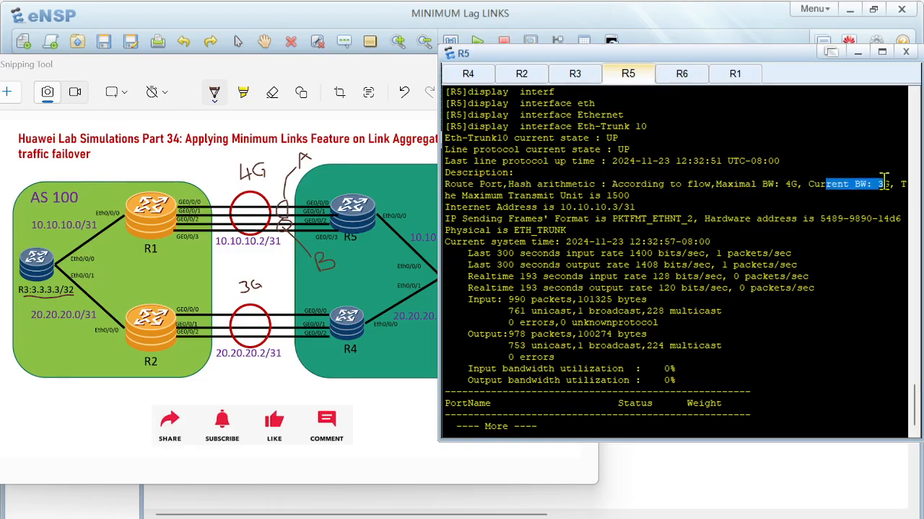
{"action": "left_click", "coordinate": [778, 236]}
{"action": "key", "text": "space"}
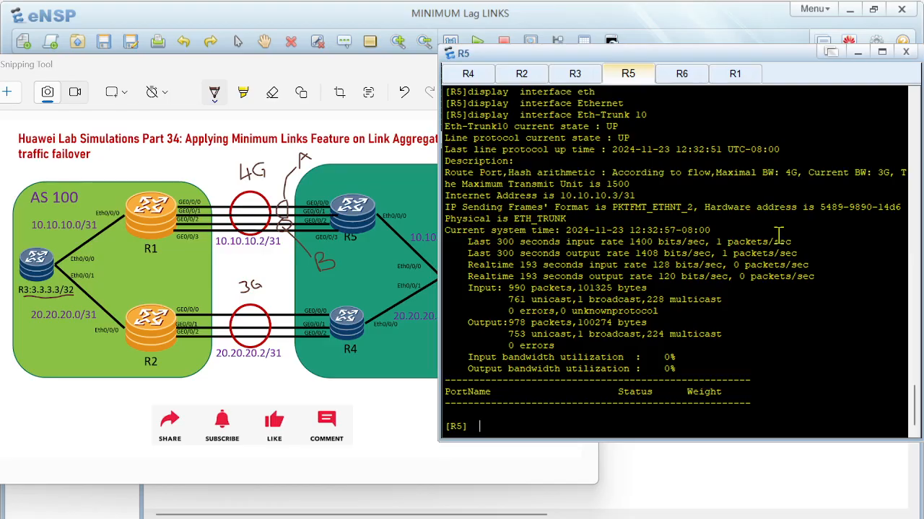
Step: Display the BGP peers on R5 from the system view to check the session with 10.10.10.2
{"action": "type", "text": "displ"}
{"action": "key", "text": "Tab"}
{"action": "type", "text": "ng"}
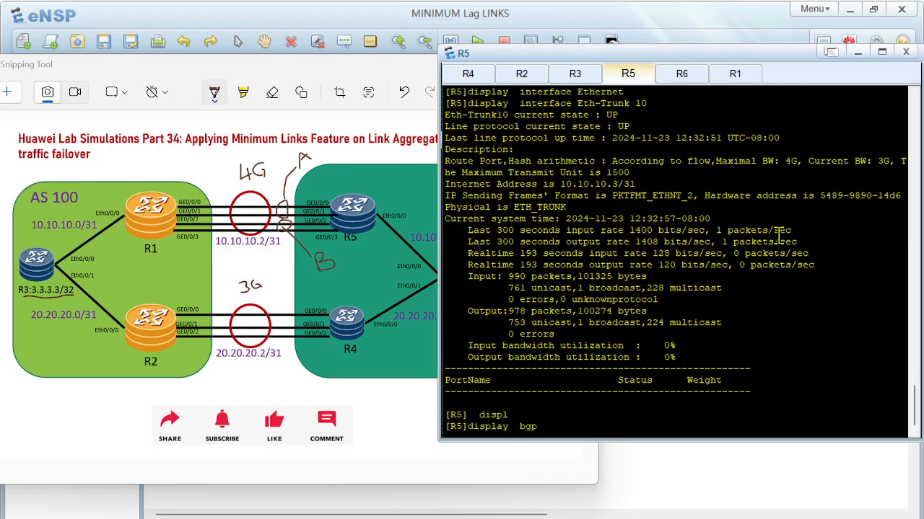
{"action": "type", "text": " pe"}
{"action": "key", "text": "Tab"}
{"action": "key", "text": "Return"}
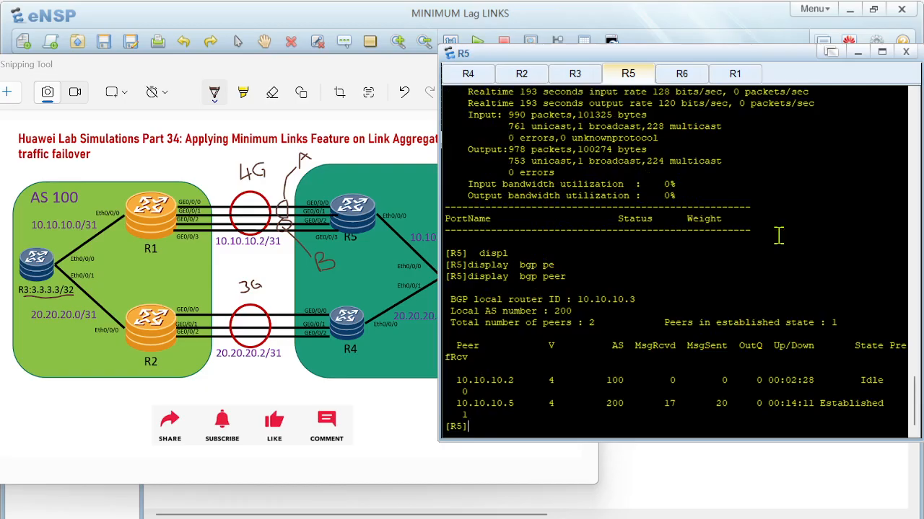
Step: Repeat the BGP peer display on R5 four times to monitor the state of neighbour 10.10.10.2
{"action": "key", "text": "Up"}
{"action": "key", "text": "Return"}
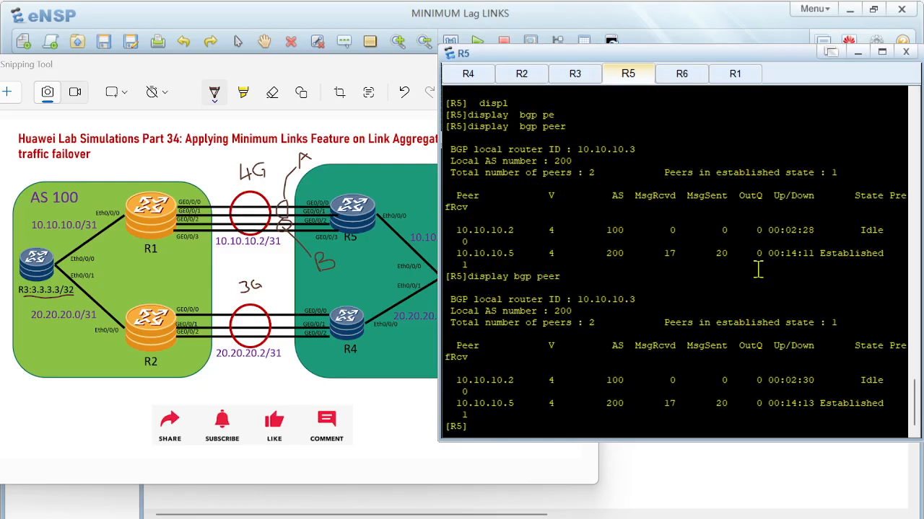
{"action": "key", "text": "Up"}
{"action": "key", "text": "Return"}
{"action": "key", "text": "Up"}
{"action": "key", "text": "Return"}
{"action": "key", "text": "Up"}
{"action": "key", "text": "Return"}
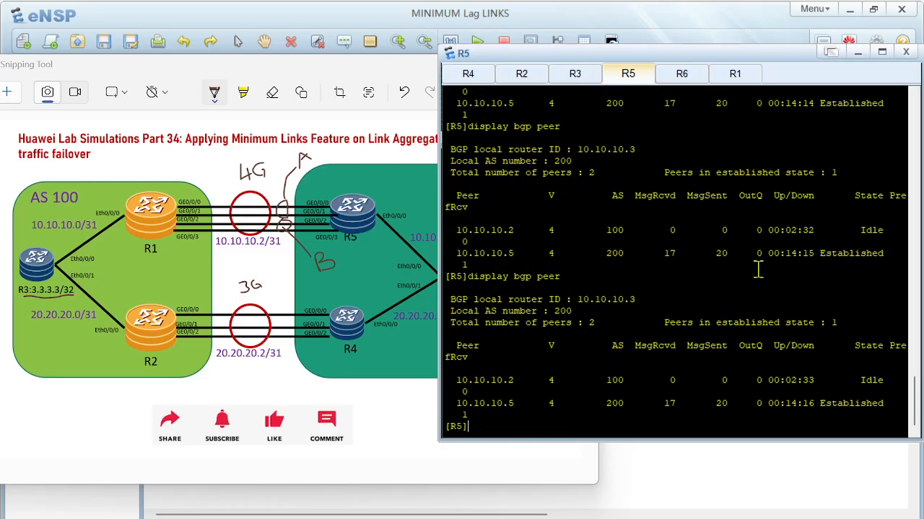
Step: Keep re-running display bgp peer on R5 until the session with neighbour 10.10.10.2 is re-established
{"action": "key", "text": "Up"}
{"action": "key", "text": "Return"}
{"action": "key", "text": "Up"}
{"action": "key", "text": "Return"}
{"action": "key", "text": "Up"}
{"action": "key", "text": "Return"}
{"action": "key", "text": "Up"}
{"action": "key", "text": "Return"}
{"action": "key", "text": "Up"}
{"action": "key", "text": "Return"}
{"action": "key", "text": "Up"}
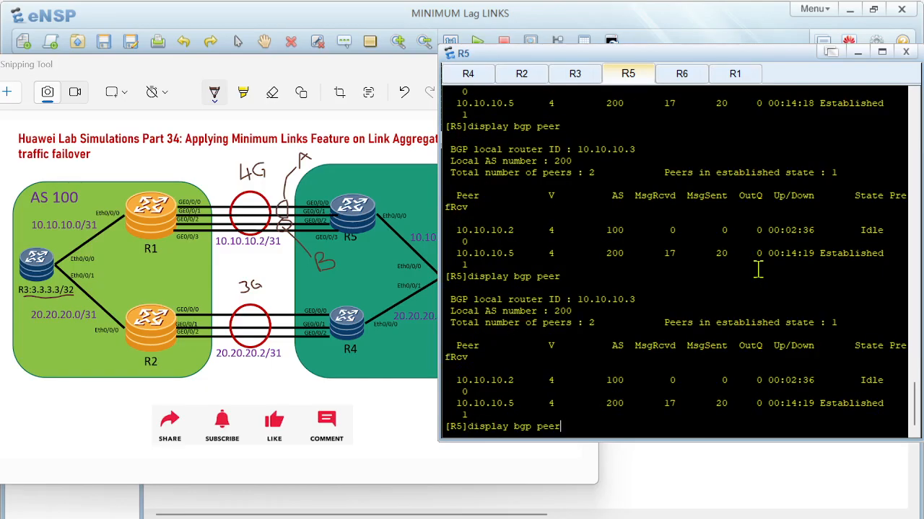
{"action": "key", "text": "Return"}
{"action": "key", "text": "Up"}
{"action": "key", "text": "Return"}
{"action": "key", "text": "Up"}
{"action": "key", "text": "Return"}
{"action": "key", "text": "Up"}
{"action": "key", "text": "Return"}
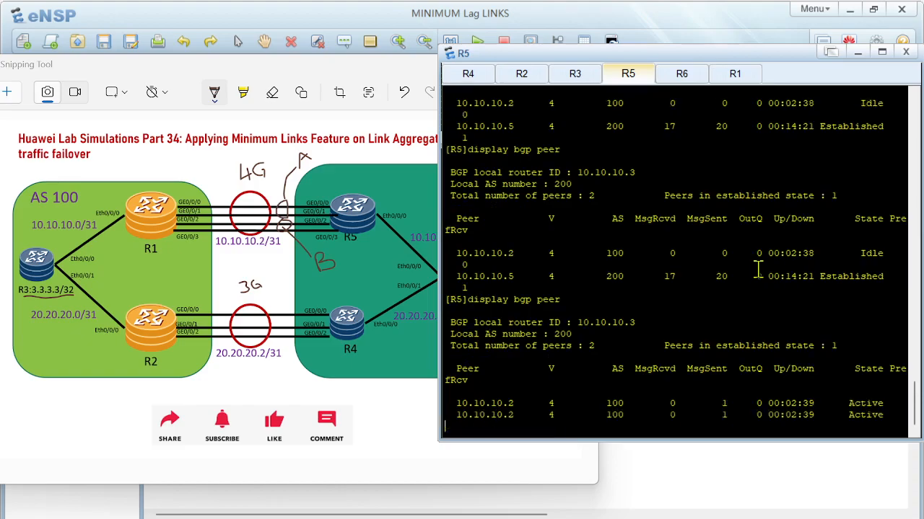
{"action": "key", "text": "Up"}
{"action": "key", "text": "Return"}
{"action": "key", "text": "Up"}
{"action": "key", "text": "Return"}
{"action": "key", "text": "Up"}
{"action": "key", "text": "Return"}
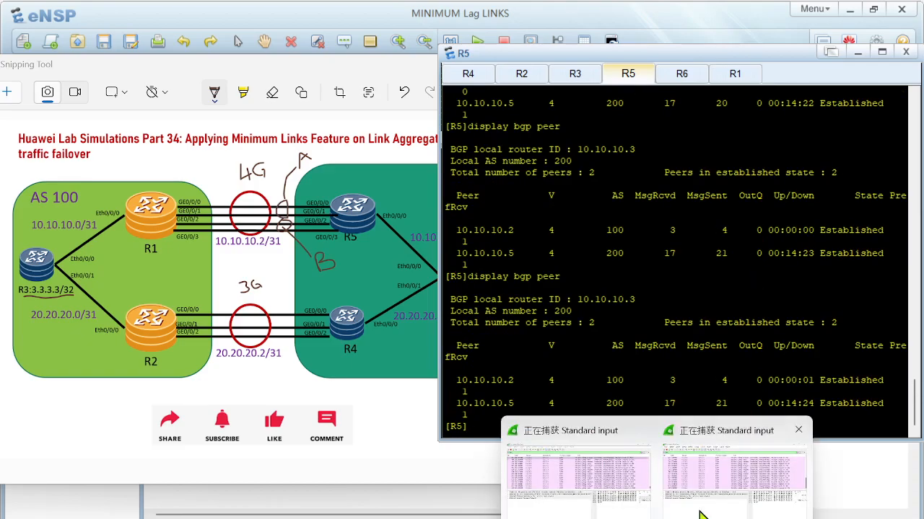
Step: Switch to Wireshark and compare the ICMP packets between 3.3.3.3 and 6.6.6.6 in both running captures
{"action": "left_click", "coordinate": [700, 515]}
{"action": "left_click", "coordinate": [470, 210]}
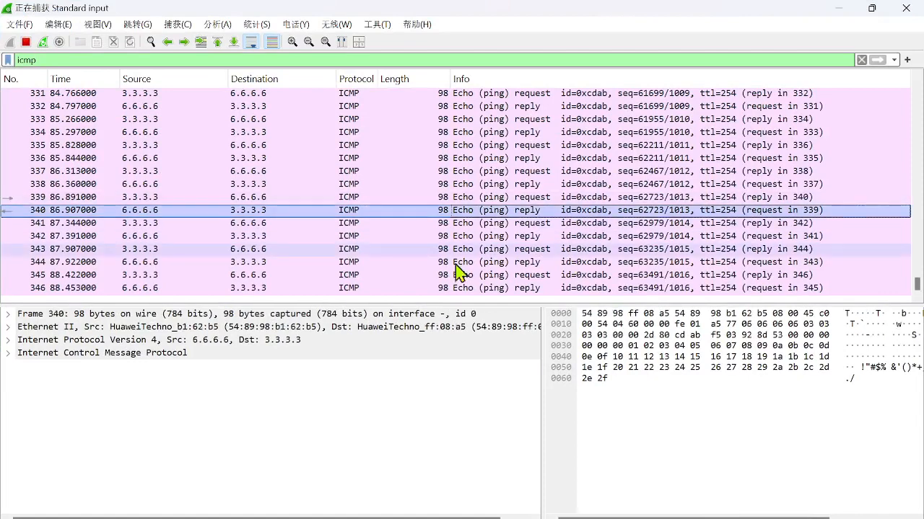
{"action": "mouse_move", "coordinate": [657, 516]}
{"action": "left_click", "coordinate": [575, 483]}
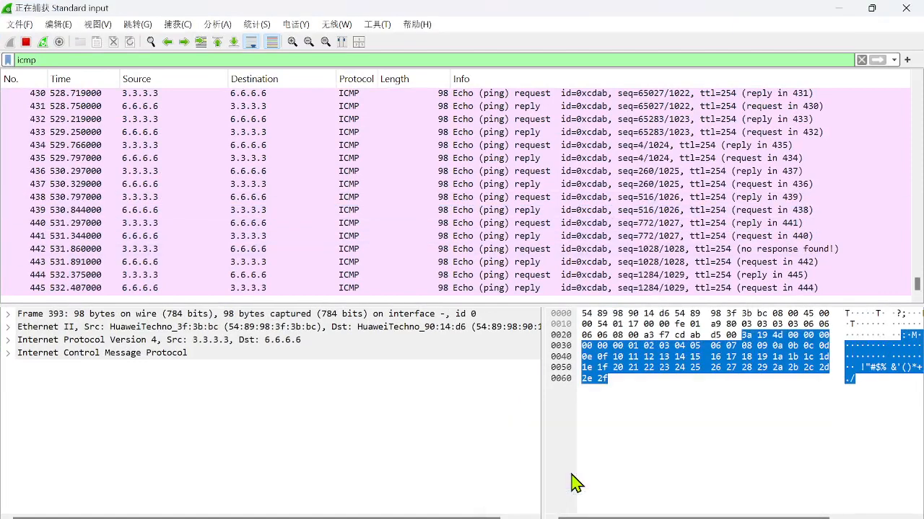
{"action": "left_click", "coordinate": [469, 249]}
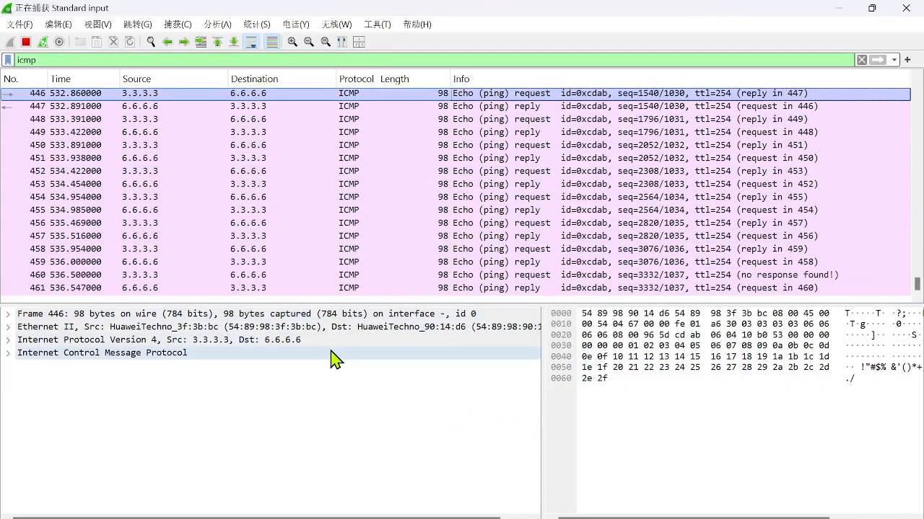
{"action": "left_click", "coordinate": [837, 8]}
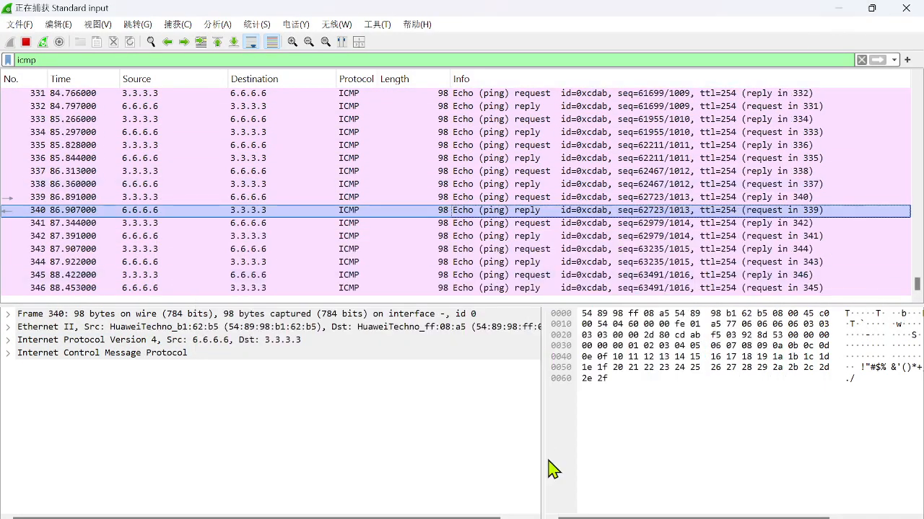
Step: View the eNSP topology, recheck the ICMP capture in Wireshark, and return to the R5 console
{"action": "mouse_move", "coordinate": [555, 514]}
{"action": "left_click", "coordinate": [547, 497]}
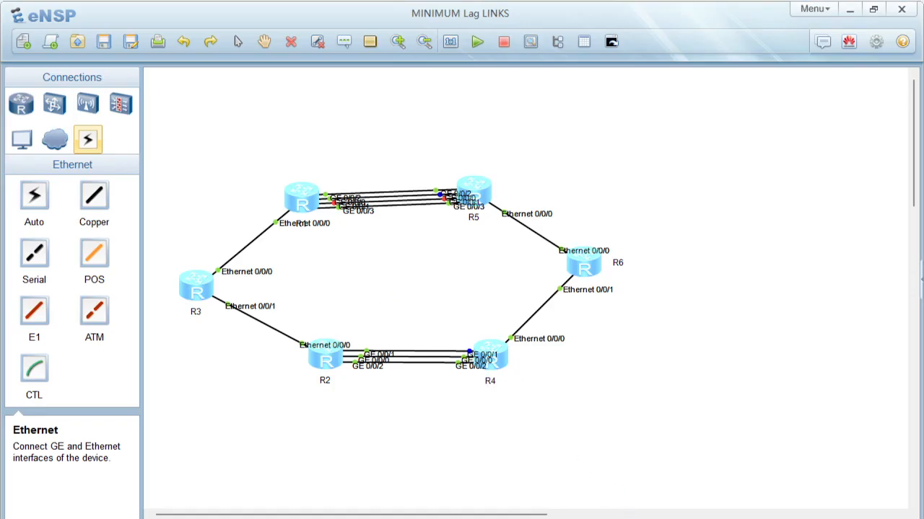
{"action": "mouse_move", "coordinate": [657, 518]}
{"action": "left_click", "coordinate": [715, 495]}
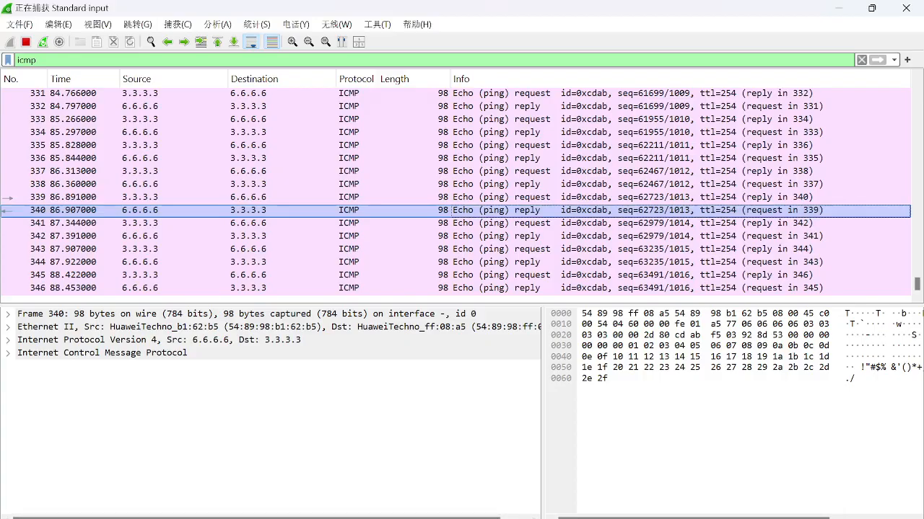
{"action": "key", "text": "alt+Tab"}
{"action": "mouse_move", "coordinate": [657, 516]}
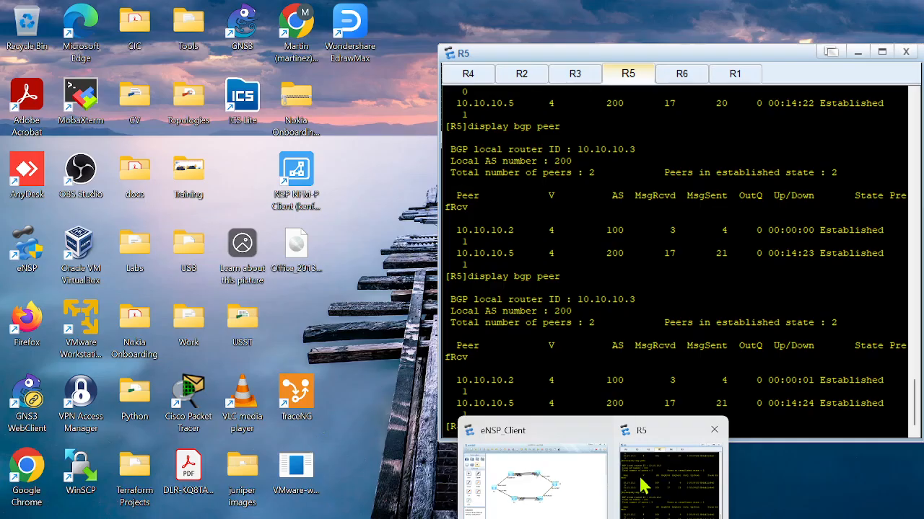
{"action": "left_click", "coordinate": [652, 487]}
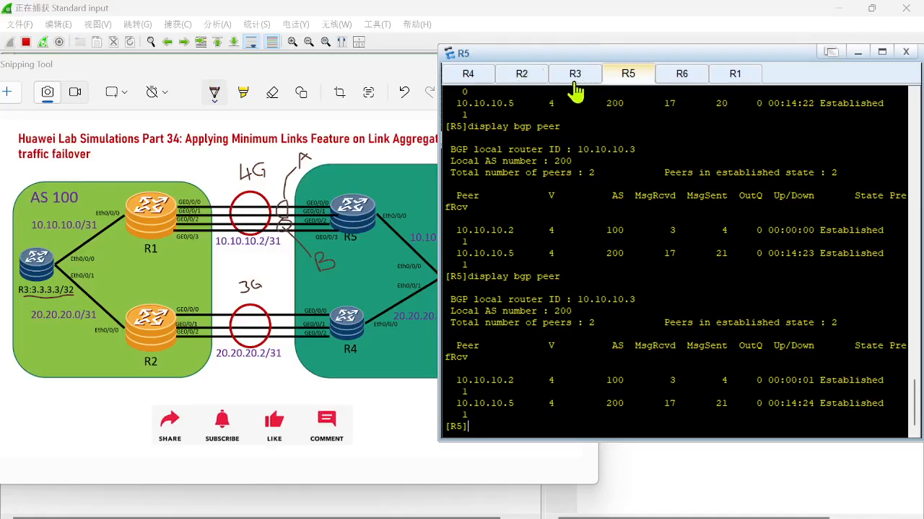
Step: Display interface Eth-Trunk 10 from R5's system view to check the status of its member ports
{"action": "key", "text": "Return"}
{"action": "key", "text": "Return"}
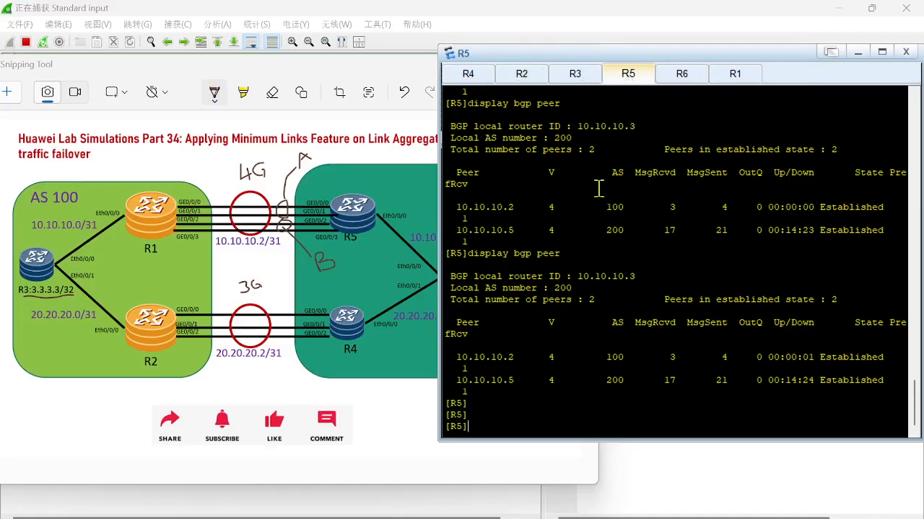
{"action": "type", "text": "displ"}
{"action": "key", "text": "Tab"}
{"action": "type", "text": "in"}
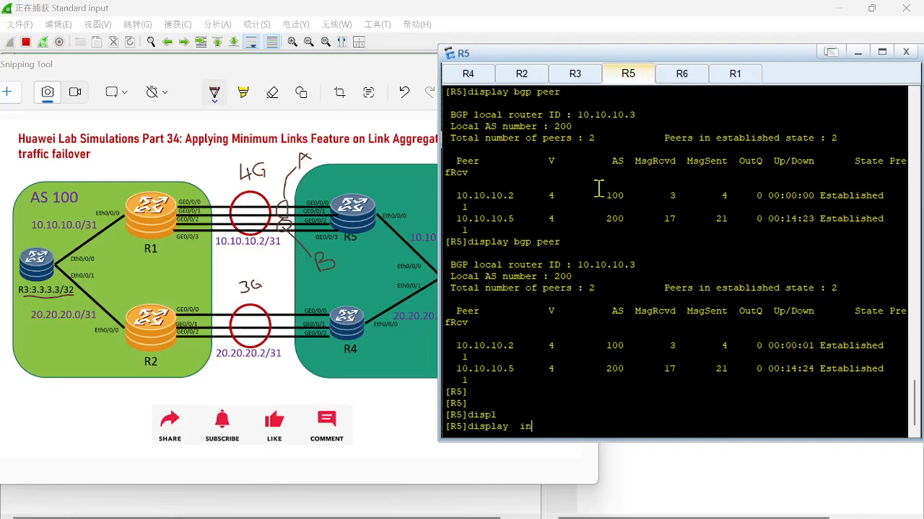
{"action": "type", "text": "terf"}
{"action": "key", "text": "Tab"}
{"action": "type", "text": "eth"}
{"action": "key", "text": "Tab"}
{"action": "key", "text": "Tab"}
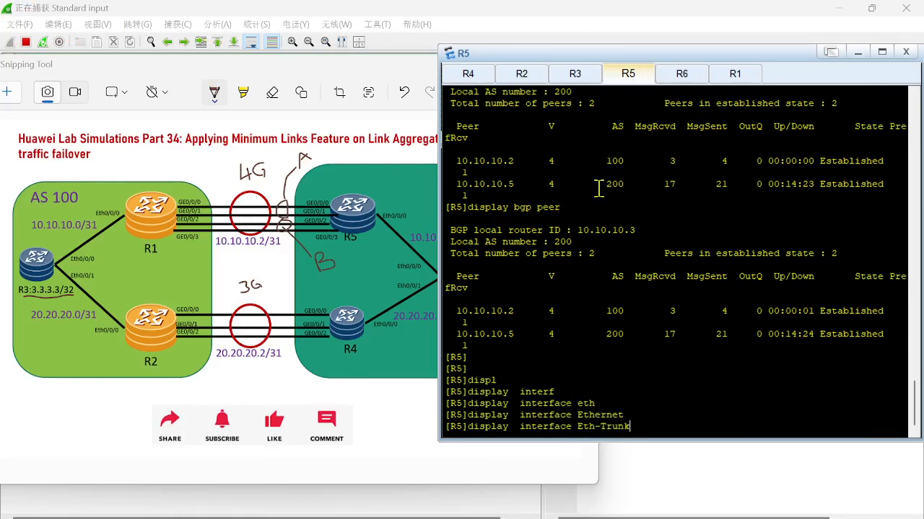
{"action": "key", "text": "Return"}
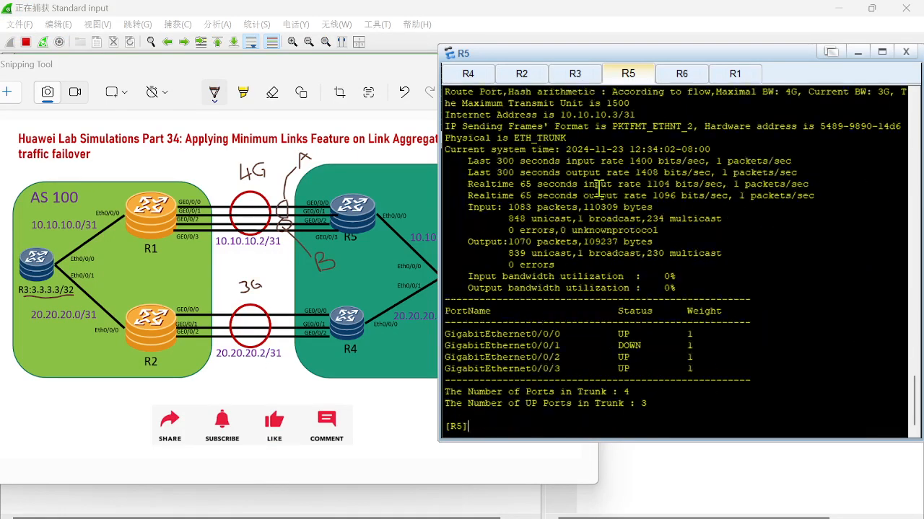
Step: Enter the GigabitEthernet 0/0/1 interface view on R5 and display its current configuration with dis this
{"action": "type", "text": "interf"}
{"action": "key", "text": "Tab"}
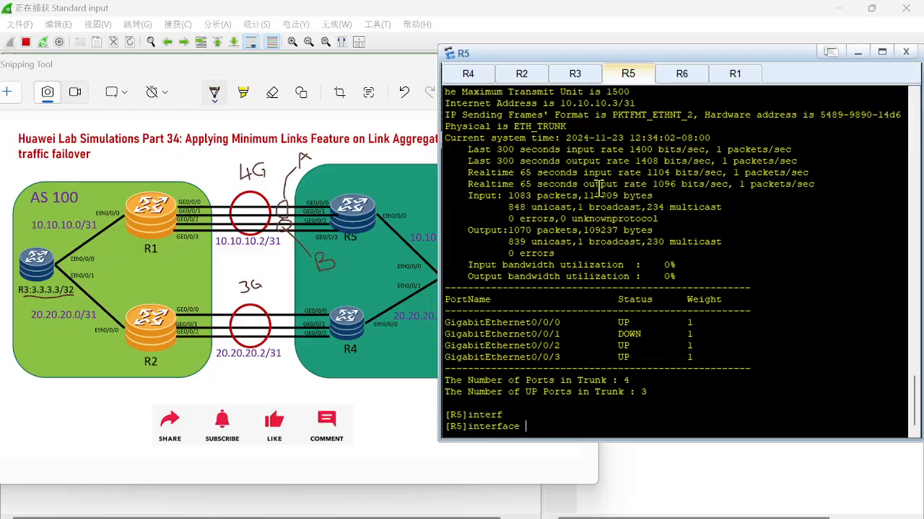
{"action": "type", "text": "gabi"}
{"action": "key", "text": "Tab"}
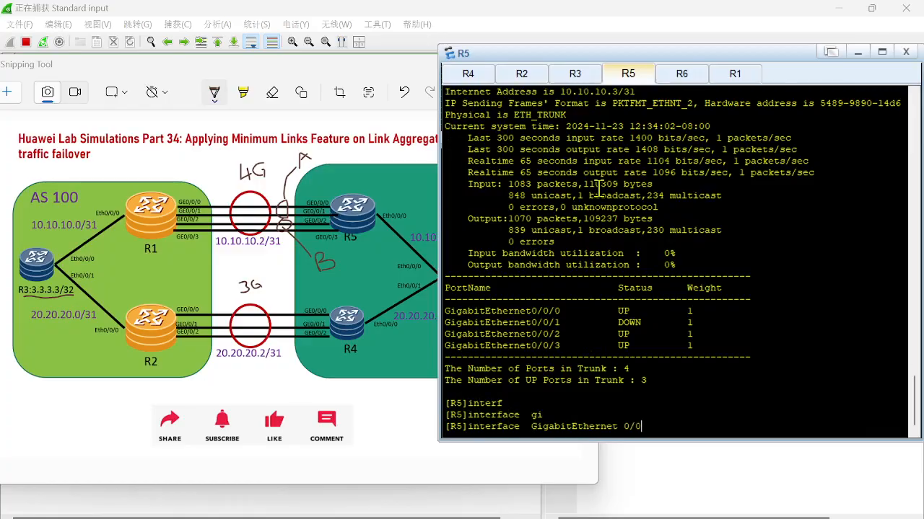
{"action": "type", "text": "0/0/1"}
{"action": "key", "text": "Return"}
{"action": "type", "text": "dis t"}
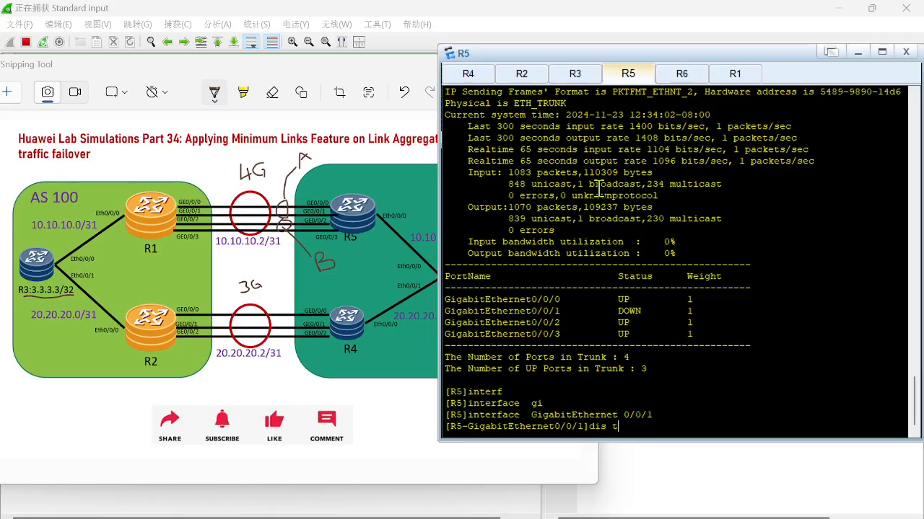
{"action": "type", "text": "his"}
{"action": "key", "text": "Return"}
Step: Re-enable GigabitEthernet 0/0/1 on R5 with undo shutdown
{"action": "type", "text": "und"}
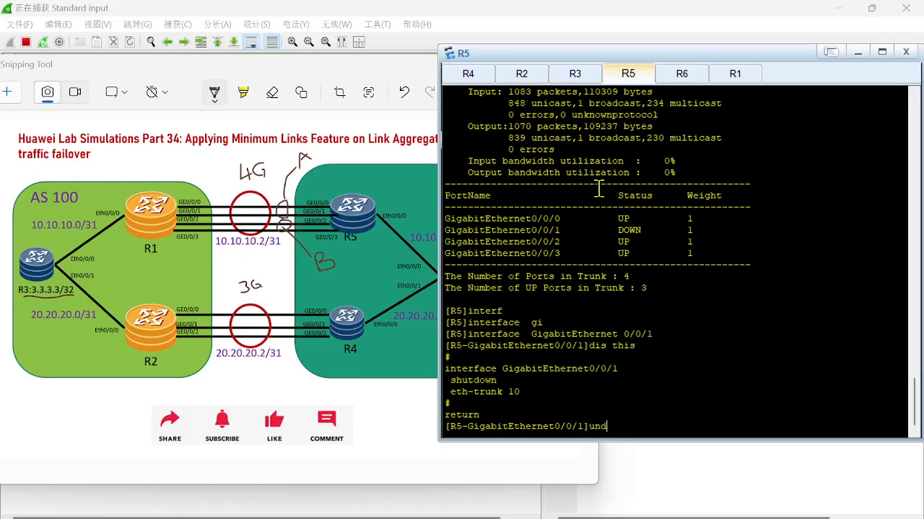
{"action": "type", "text": "o shu"}
{"action": "key", "text": "Tab"}
{"action": "key", "text": "Return"}
{"action": "key", "text": "Return"}
{"action": "key", "text": "Return"}
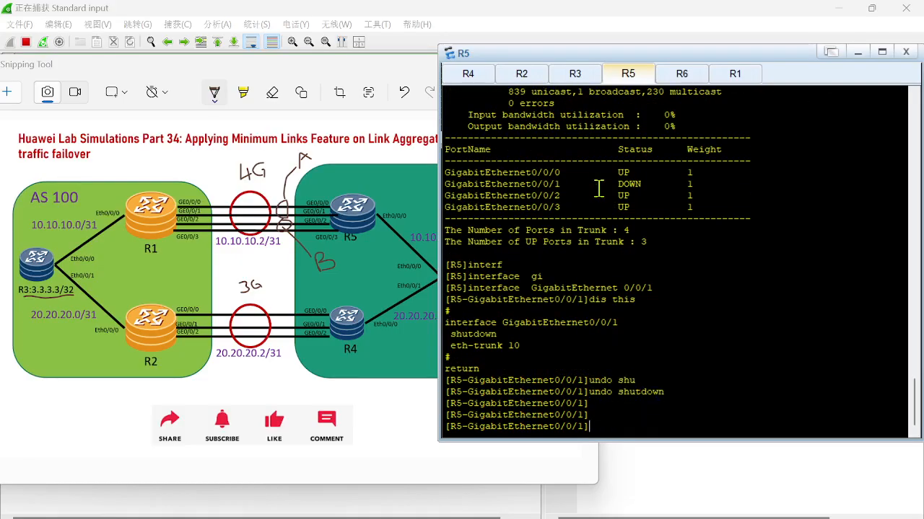
Step: Display the full status of interface Eth-Trunk 10 from R5's GigabitEthernet 0/0/1 view, including the member port list
{"action": "type", "text": "displ"}
{"action": "key", "text": "Tab"}
{"action": "type", "text": "dis"}
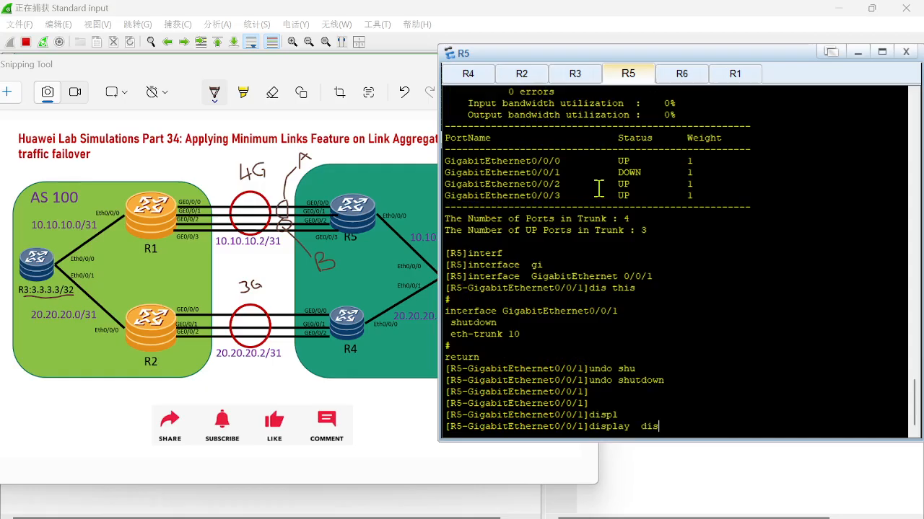
{"action": "key", "text": "BackSpace"}
{"action": "key", "text": "BackSpace"}
{"action": "key", "text": "BackSpace"}
{"action": "type", "text": "interf"}
{"action": "key", "text": "Tab"}
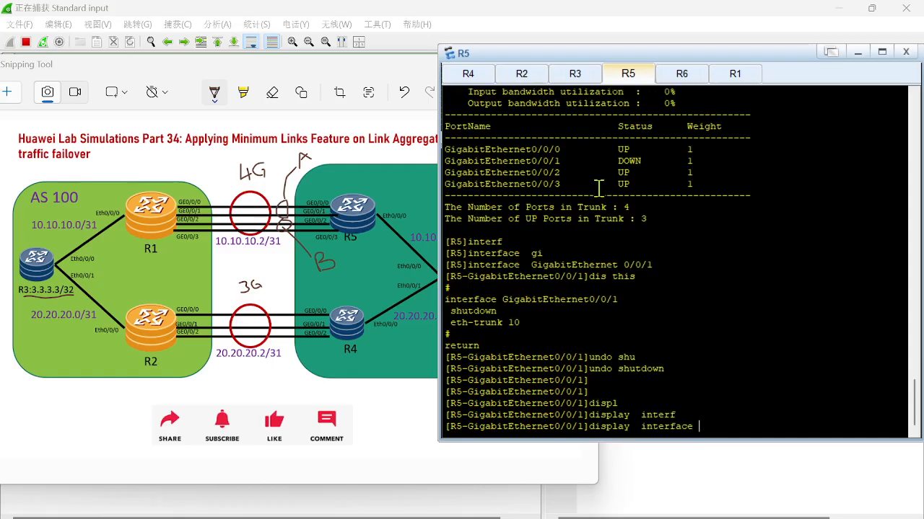
{"action": "type", "text": "eth"}
{"action": "key", "text": "Tab"}
{"action": "key", "text": "Tab"}
{"action": "type", "text": "10"}
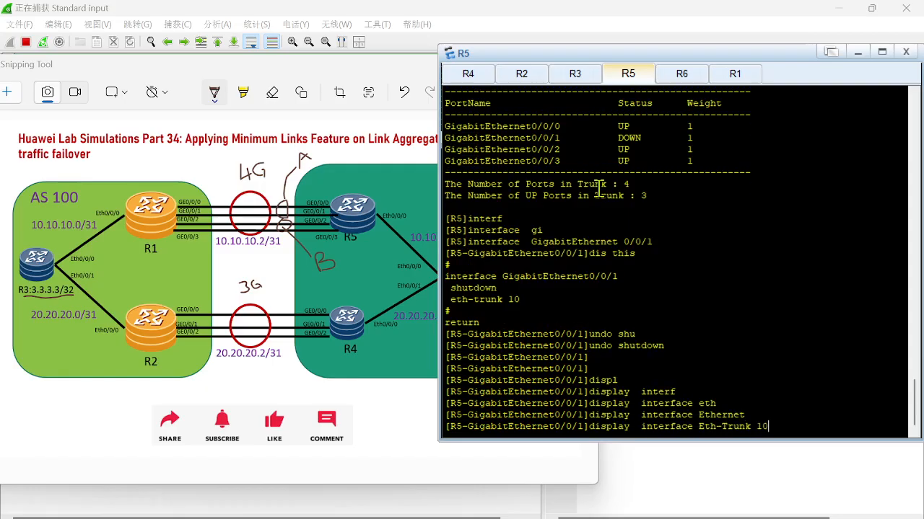
{"action": "key", "text": "Return"}
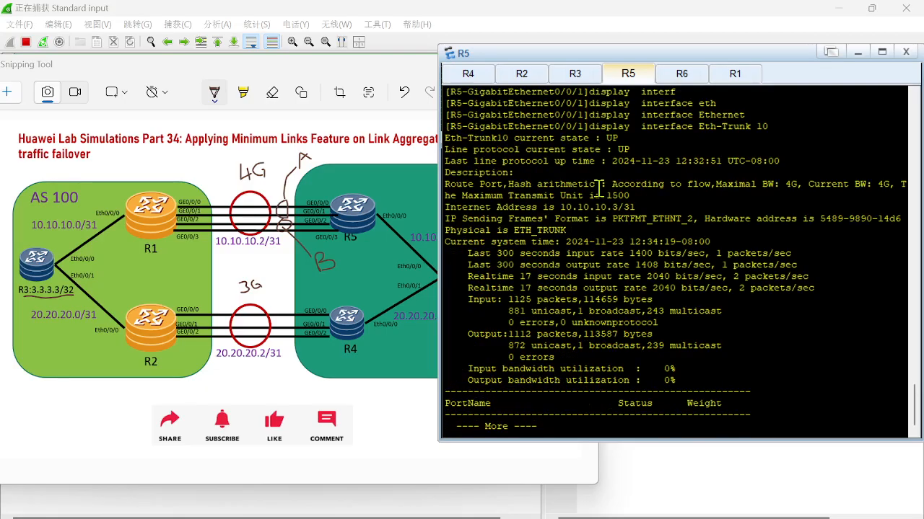
{"action": "key", "text": "space"}
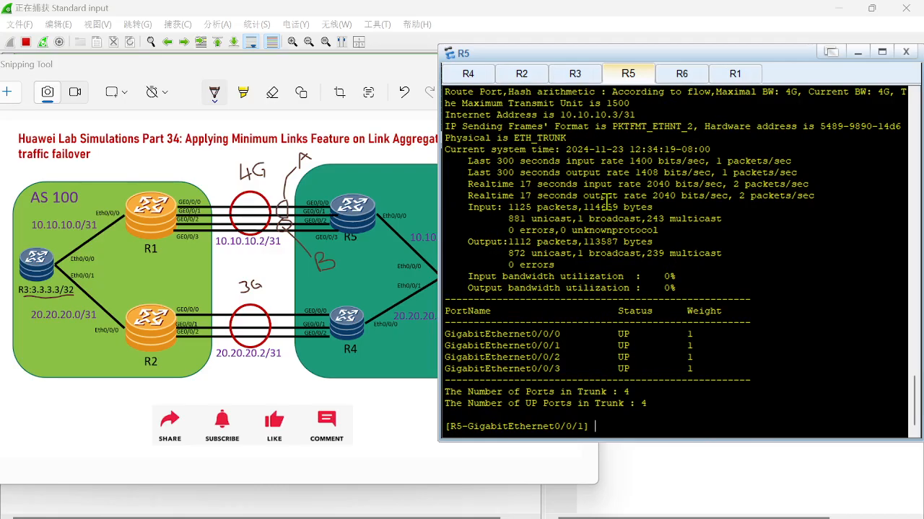
Step: Display the BGP peers from R5's GigabitEthernet 0/0/1 view to check both neighbour sessions
{"action": "type", "text": "displ"}
{"action": "key", "text": "Tab"}
{"action": "type", "text": "bg"}
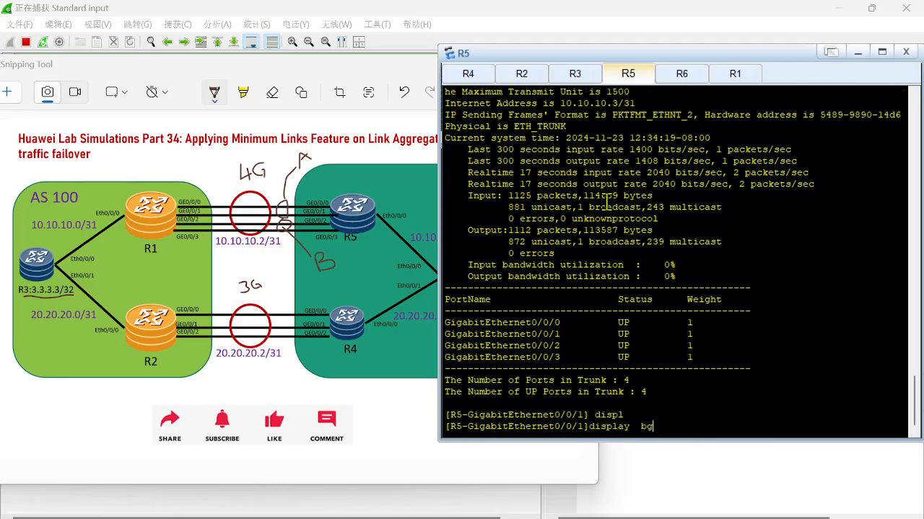
{"action": "type", "text": "p pe"}
{"action": "key", "text": "Tab"}
{"action": "key", "text": "Return"}
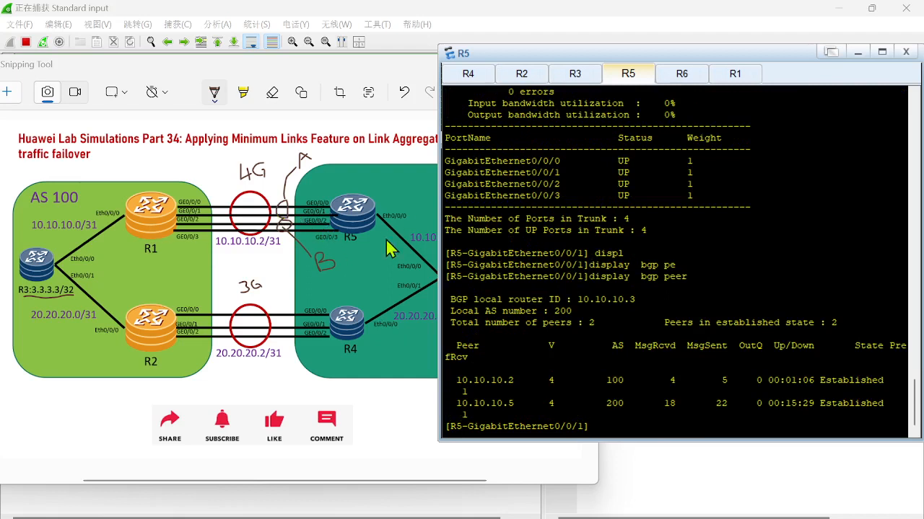
Step: Draw two freehand curves on the topology snip in Snipping Tool, tracing the upper traffic path from R3 over R1 and R5 towards R6
{"action": "left_click", "coordinate": [430, 226]}
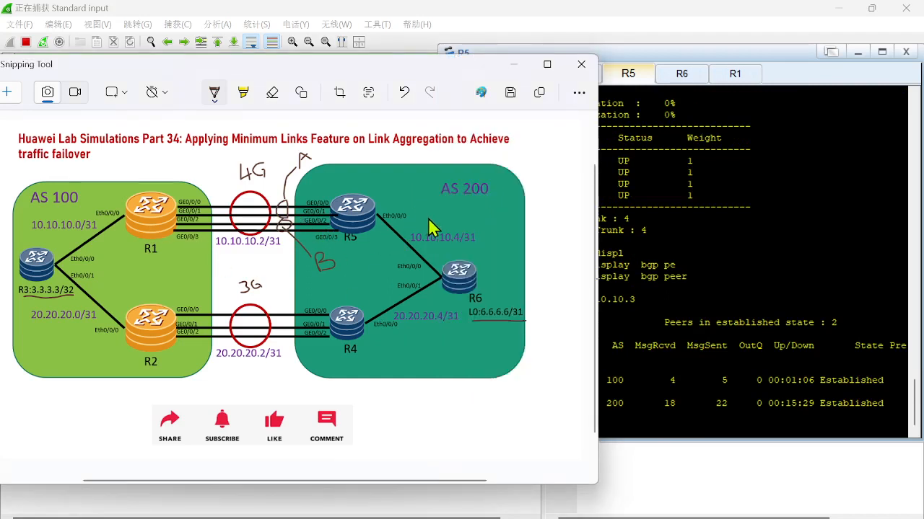
{"action": "mouse_move", "coordinate": [435, 218]}
{"action": "left_mouse_down"}
{"action": "mouse_move", "coordinate": [330, 181]}
{"action": "mouse_move", "coordinate": [165, 184]}
{"action": "left_mouse_up"}
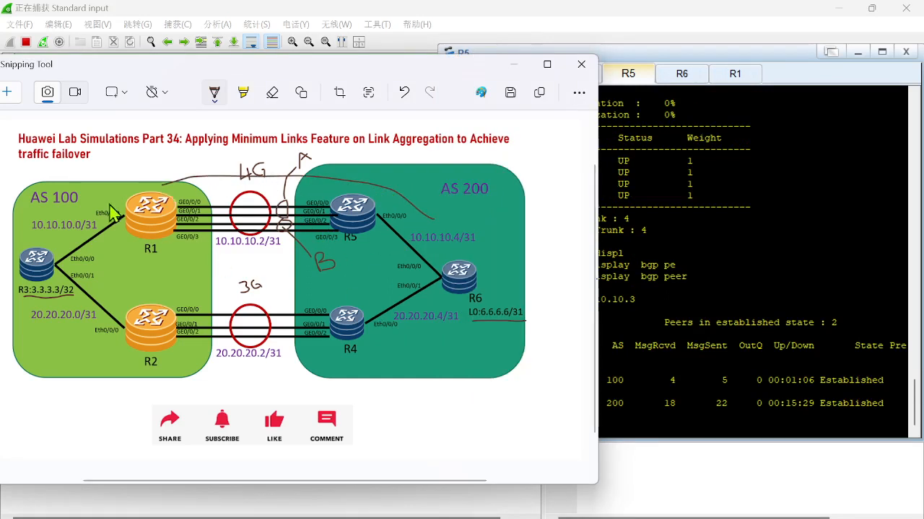
{"action": "mouse_move", "coordinate": [56, 233]}
{"action": "left_mouse_down"}
{"action": "mouse_move", "coordinate": [128, 181]}
{"action": "mouse_move", "coordinate": [299, 151]}
{"action": "mouse_move", "coordinate": [393, 180]}
{"action": "left_mouse_up"}
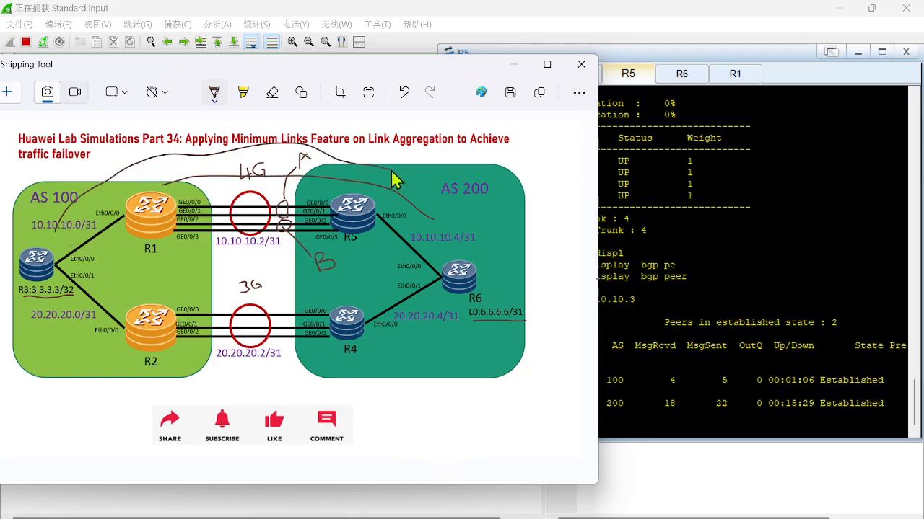